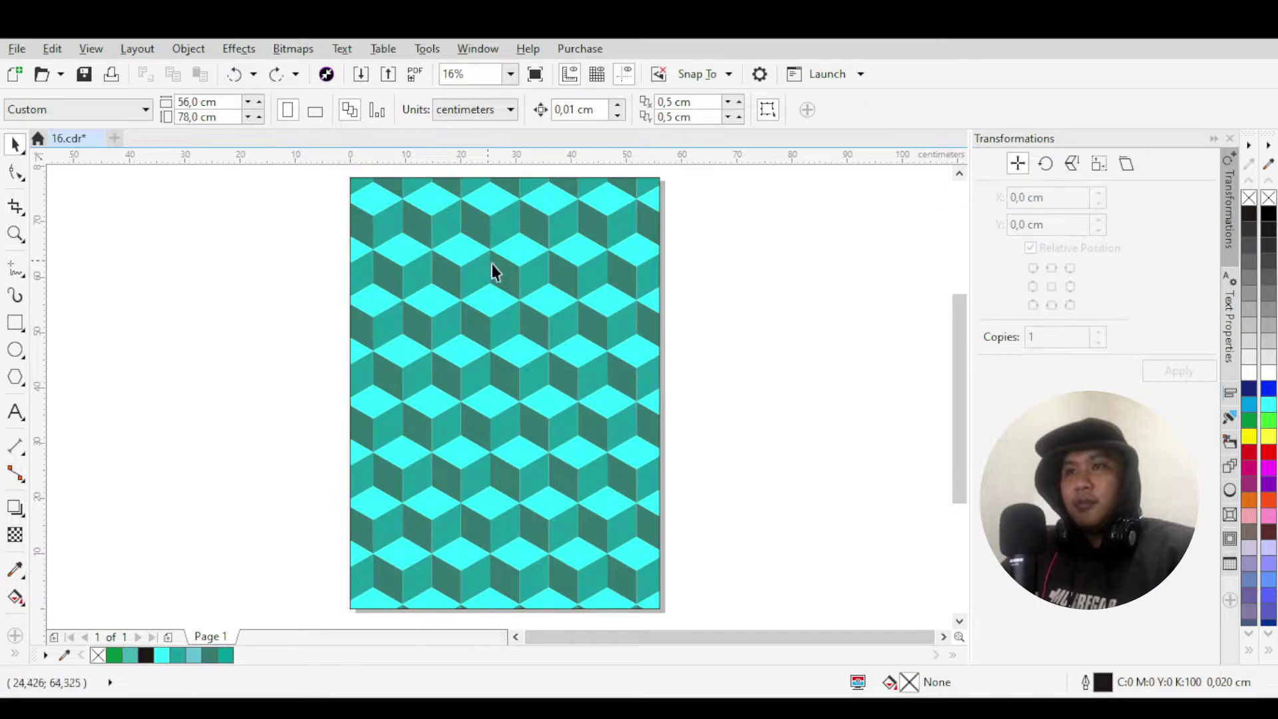
# Examine the finished teal and cyan isometric cube pattern on the page.
pyautogui.click(512, 350)
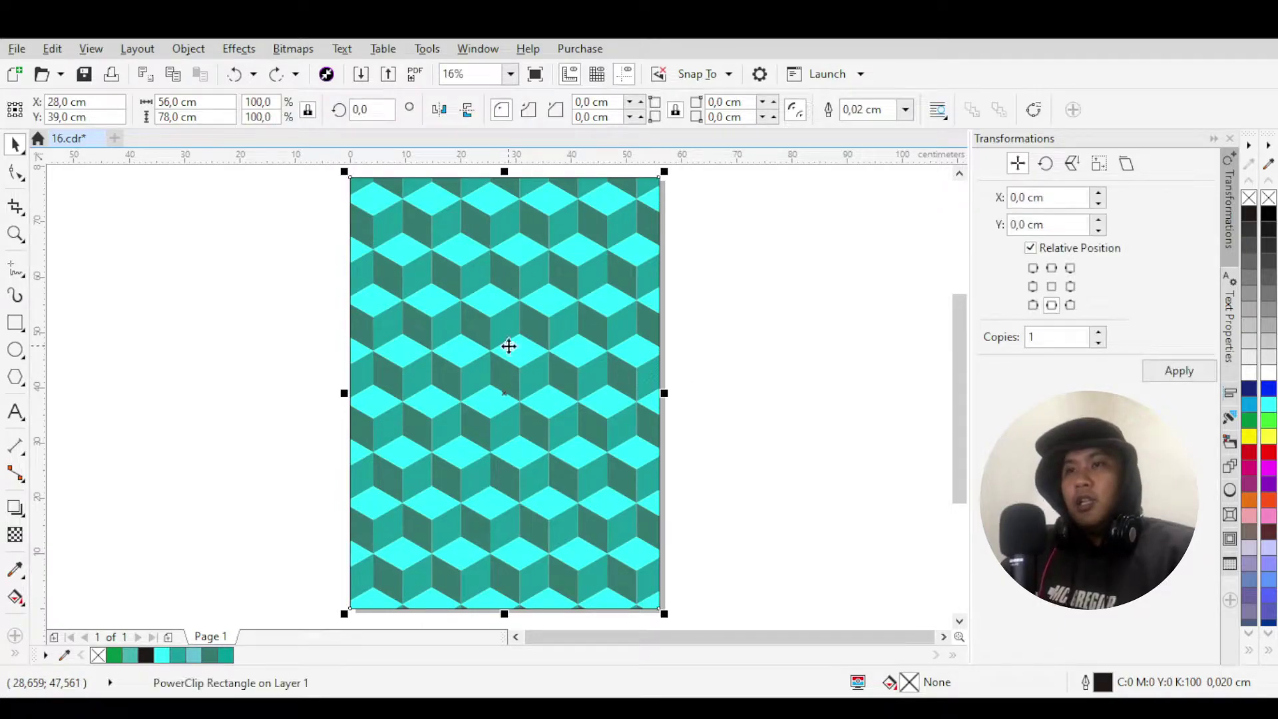
pyautogui.scroll(-2, 516, 288)
pyautogui.scroll(2, 582, 288)
pyautogui.scroll(-1, 483, 277)
pyautogui.scroll(1, 491, 298)
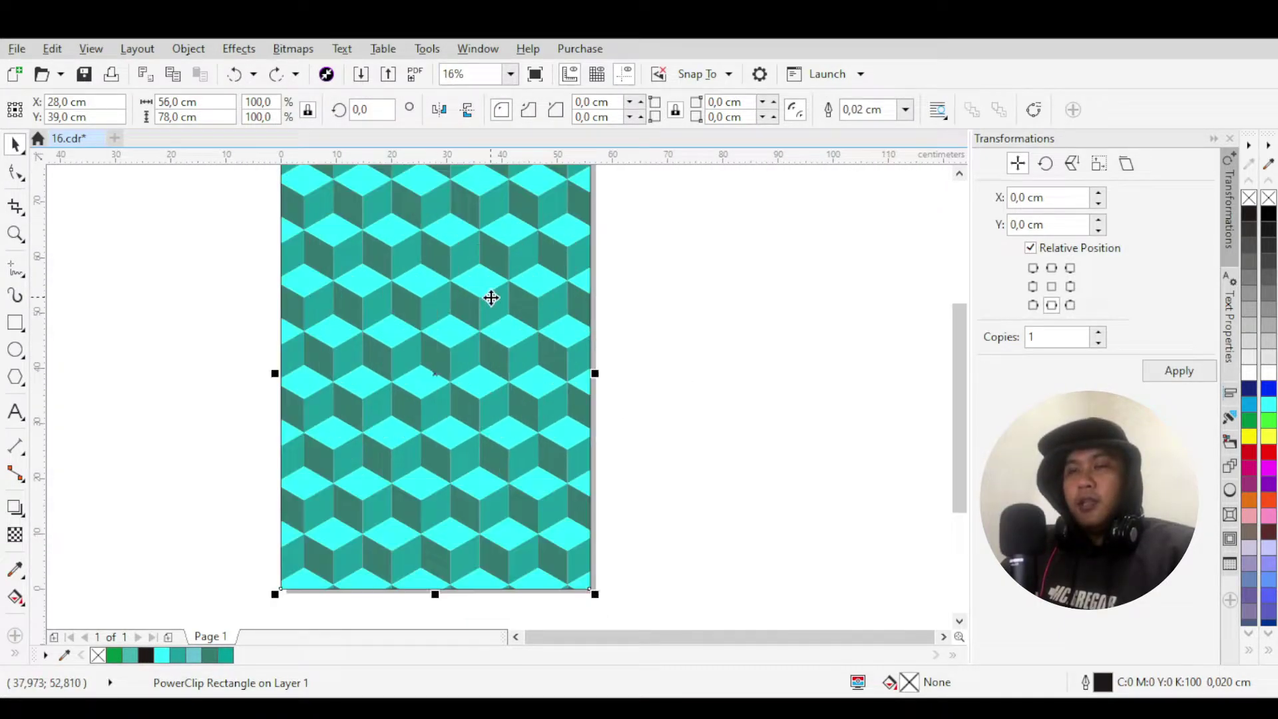
pyautogui.scroll(-1, 526, 260)
pyautogui.scroll(1, 562, 253)
pyautogui.click(639, 255)
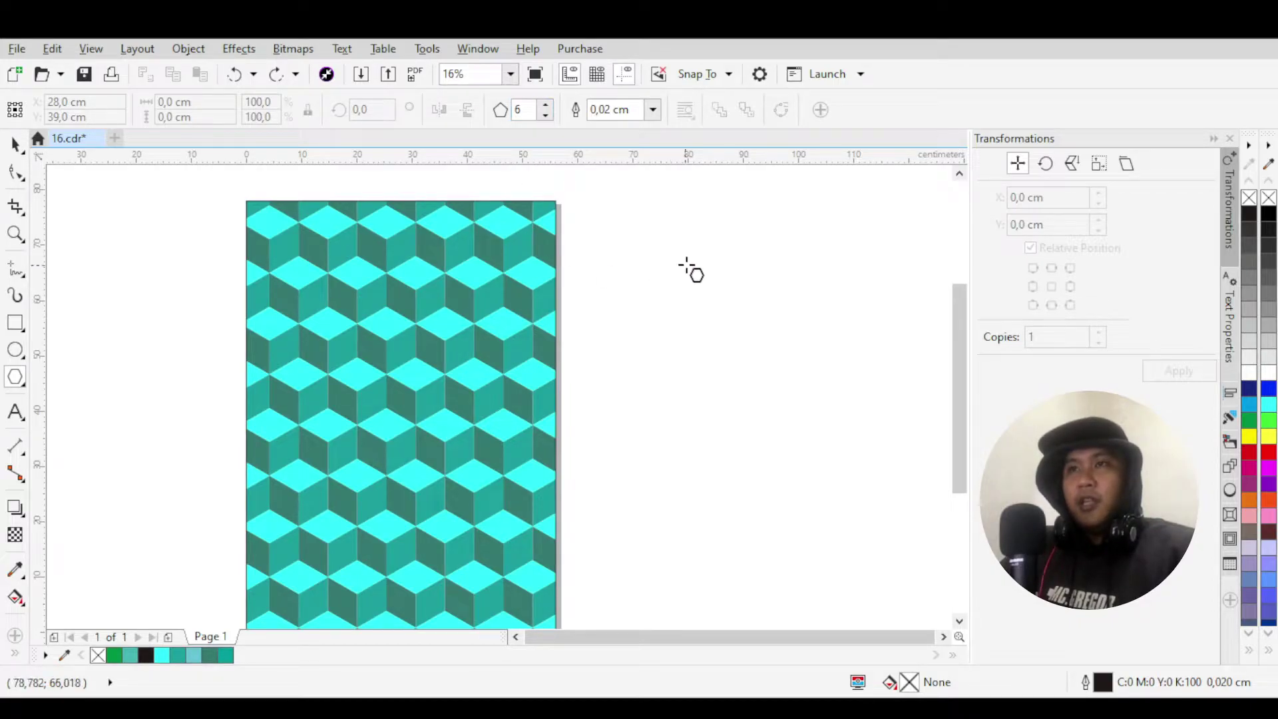
# Draw a six-sided polygon in the empty area beside the page and set its width to 5 cm, keeping its proportions.
pyautogui.moveTo(613, 240); pyautogui.dragTo(674, 303)
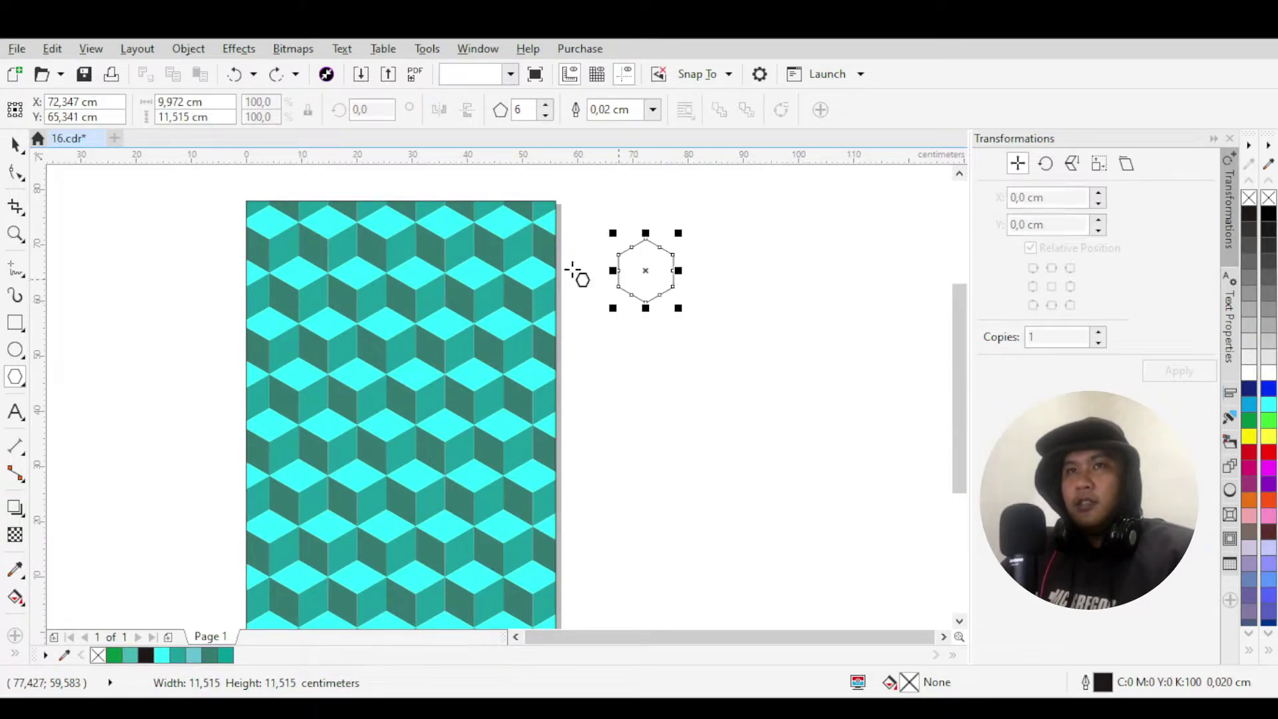
pyautogui.click(15, 144)
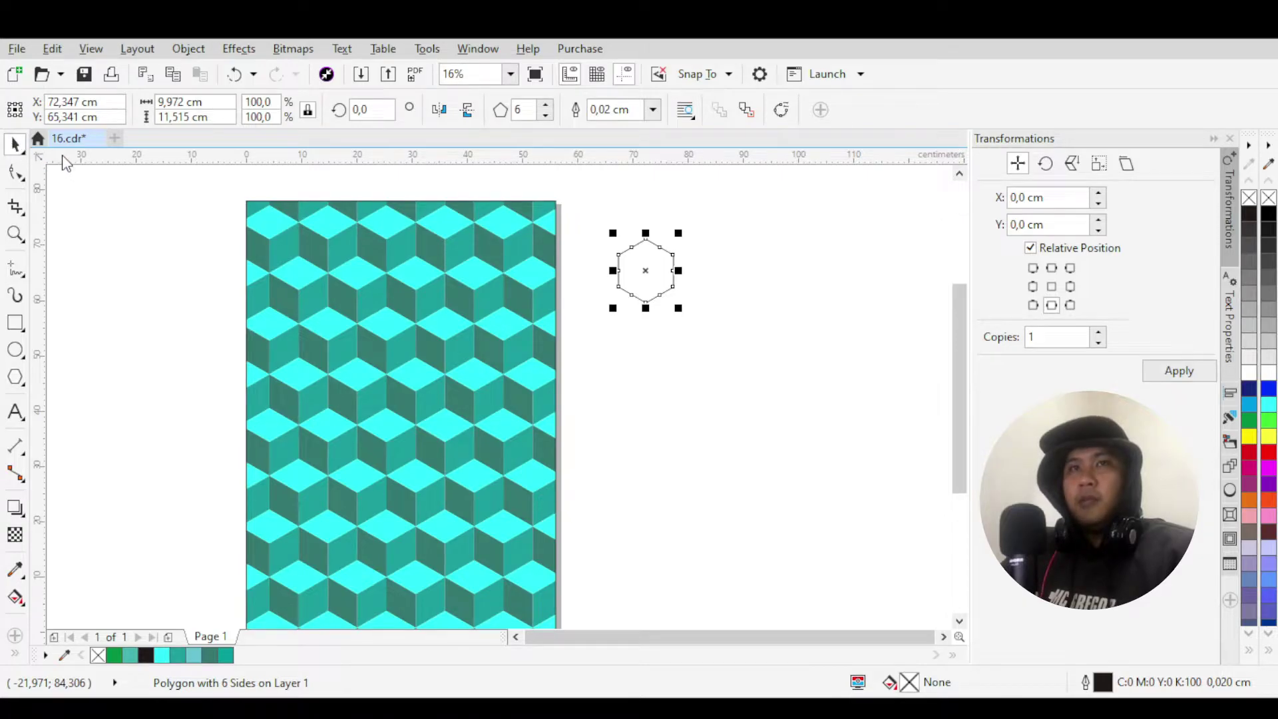
pyautogui.moveTo(184, 100); pyautogui.dragTo(165, 100)
pyautogui.write('5')
pyautogui.press('Return')
pyautogui.click(644, 408)
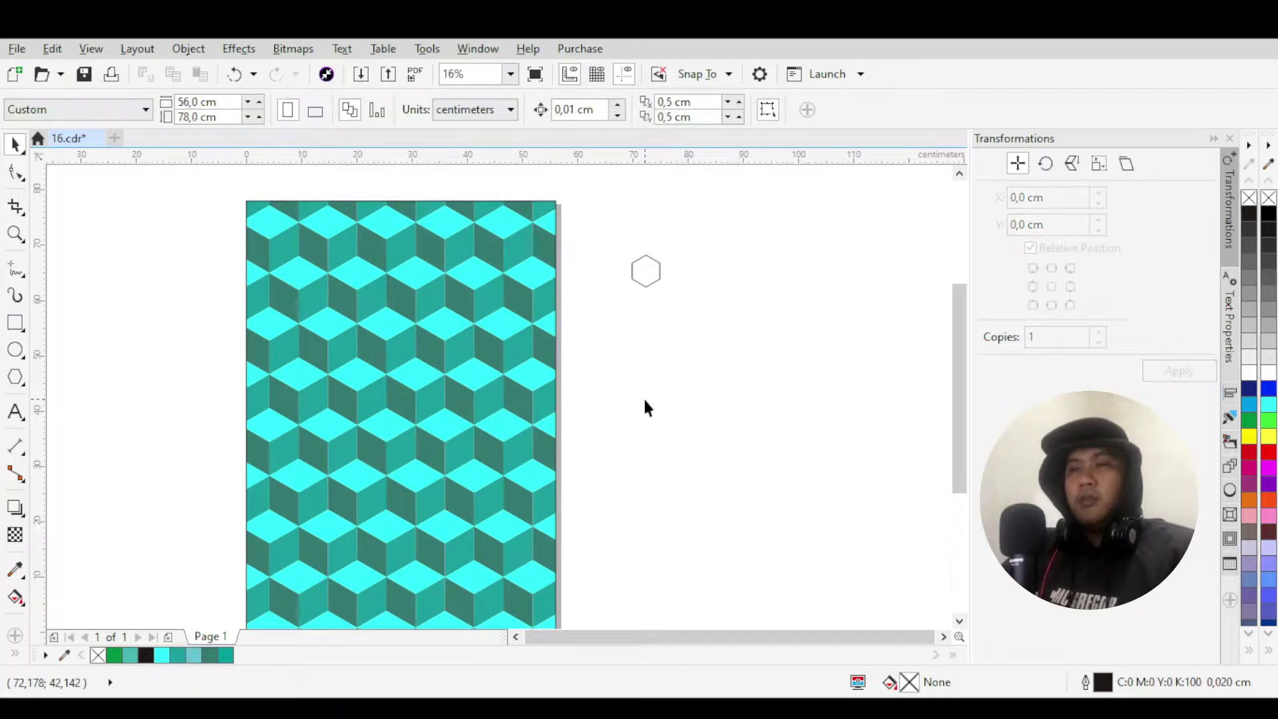
# Draw a straight vertical line through the hexagon from its top vertex to its bottom vertex.
pyautogui.scroll(5, 693, 269)
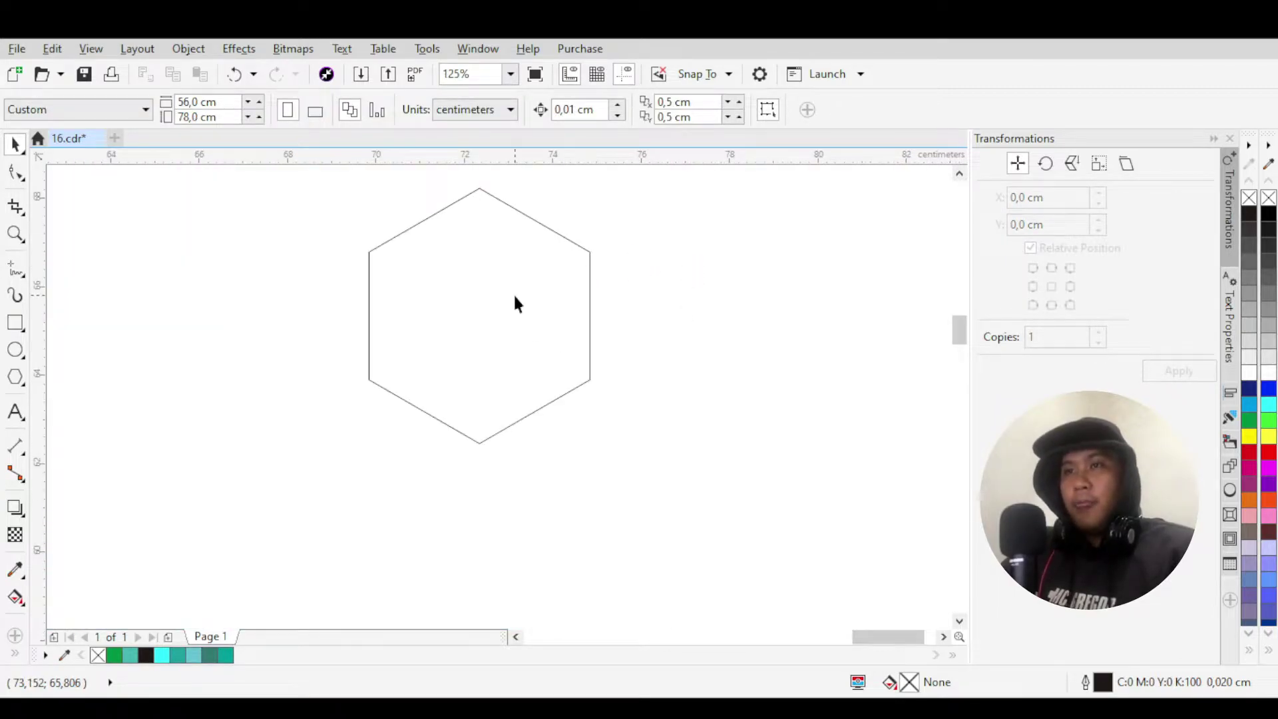
pyautogui.click(590, 286)
pyautogui.scroll(-2, 691, 251)
pyautogui.scroll(-3, 688, 246)
pyautogui.scroll(2, 565, 277)
pyautogui.click(565, 277)
pyautogui.click(610, 233)
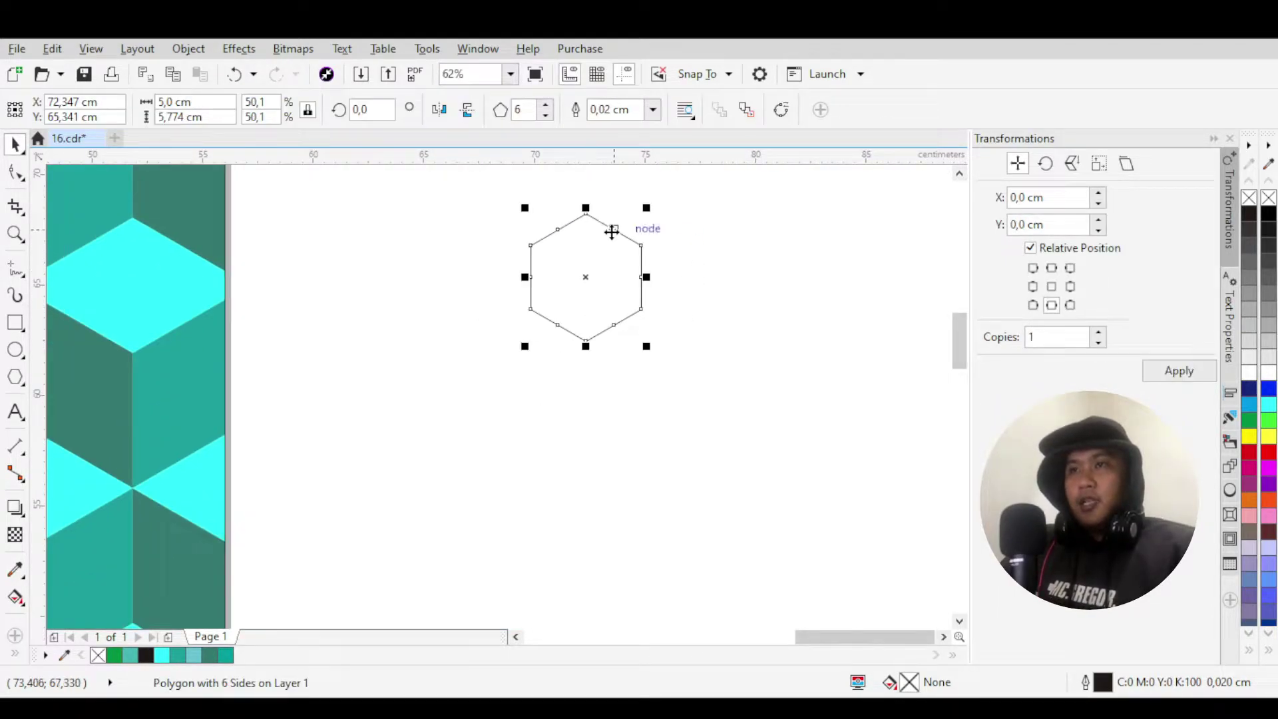
pyautogui.scroll(2, 610, 233)
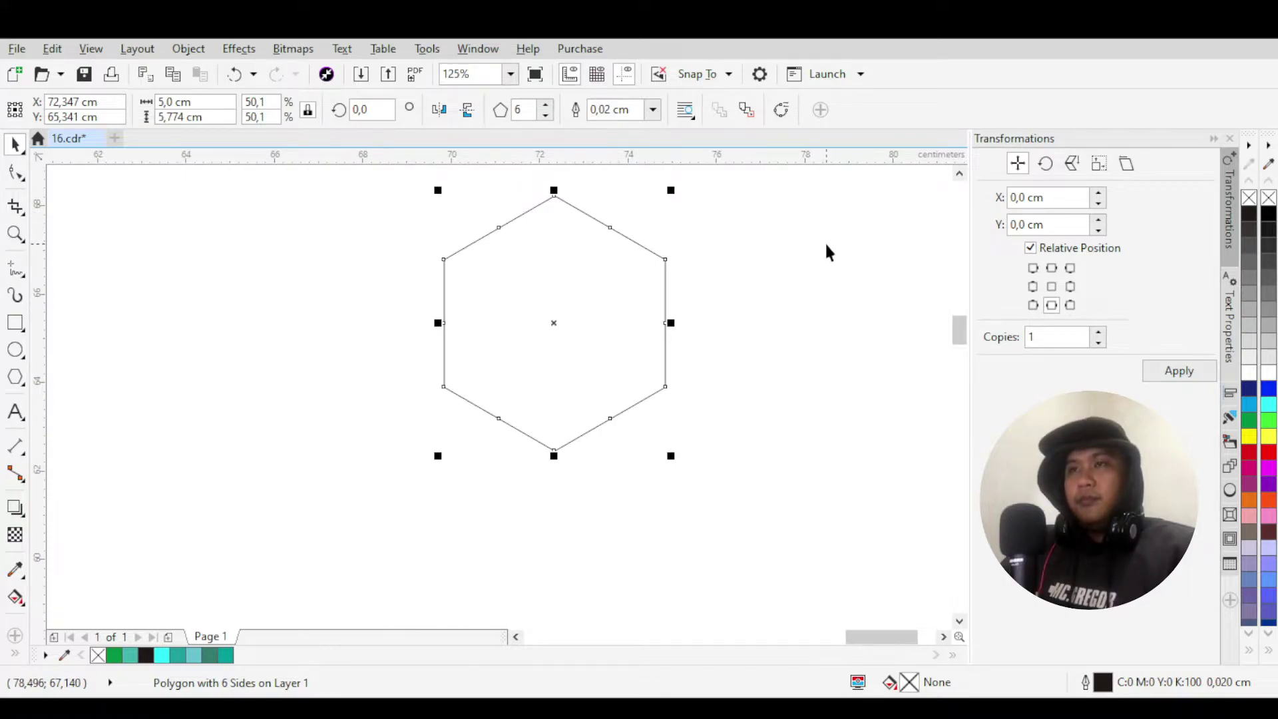
pyautogui.click(16, 269)
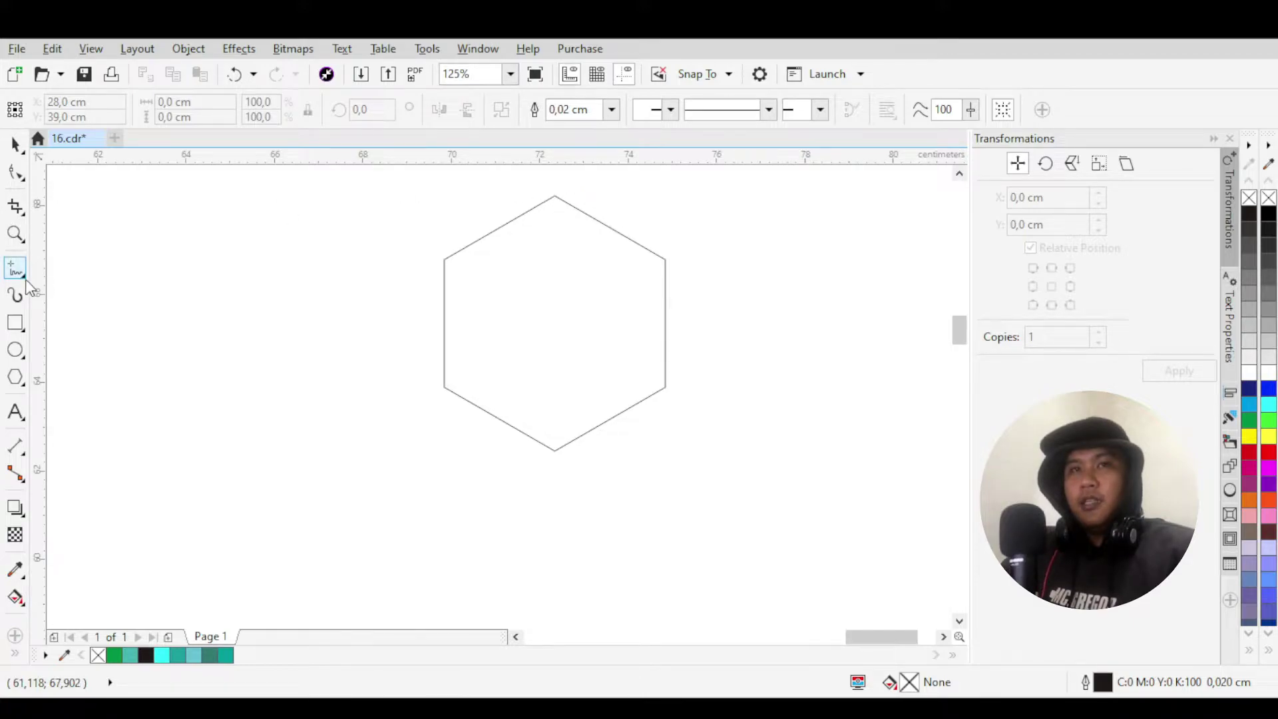
pyautogui.click(554, 197)
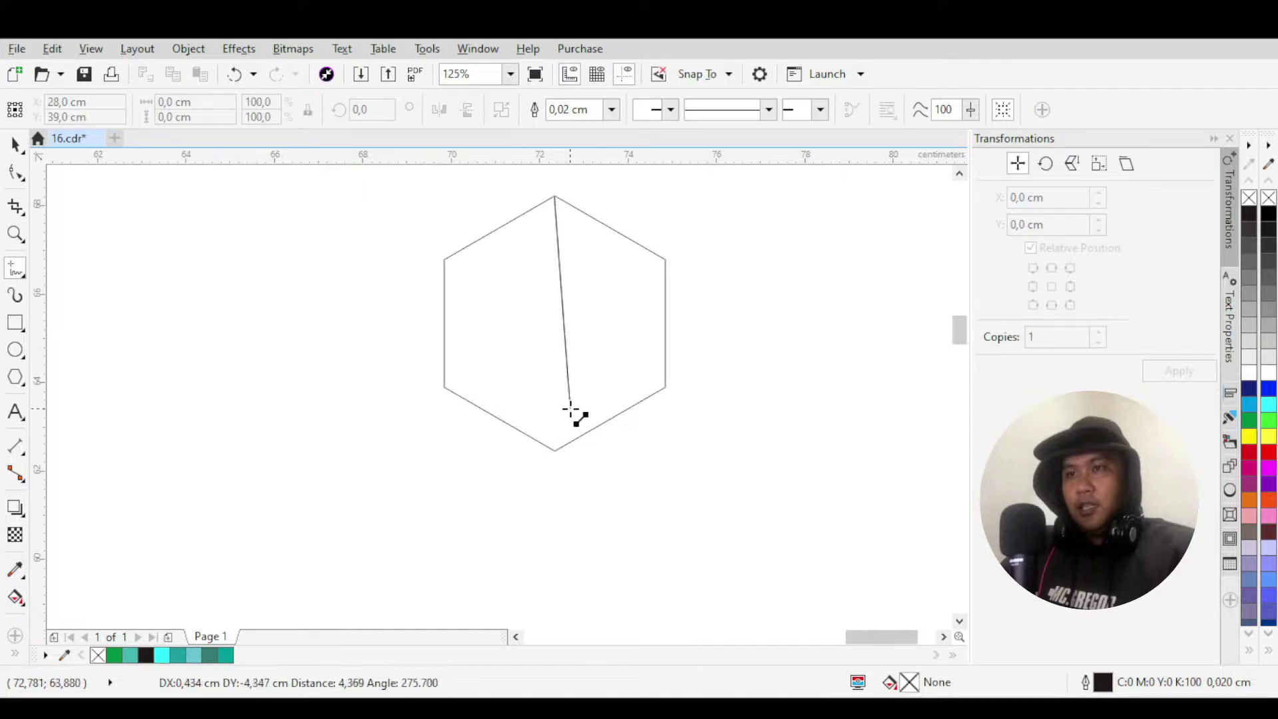
pyautogui.click(554, 451)
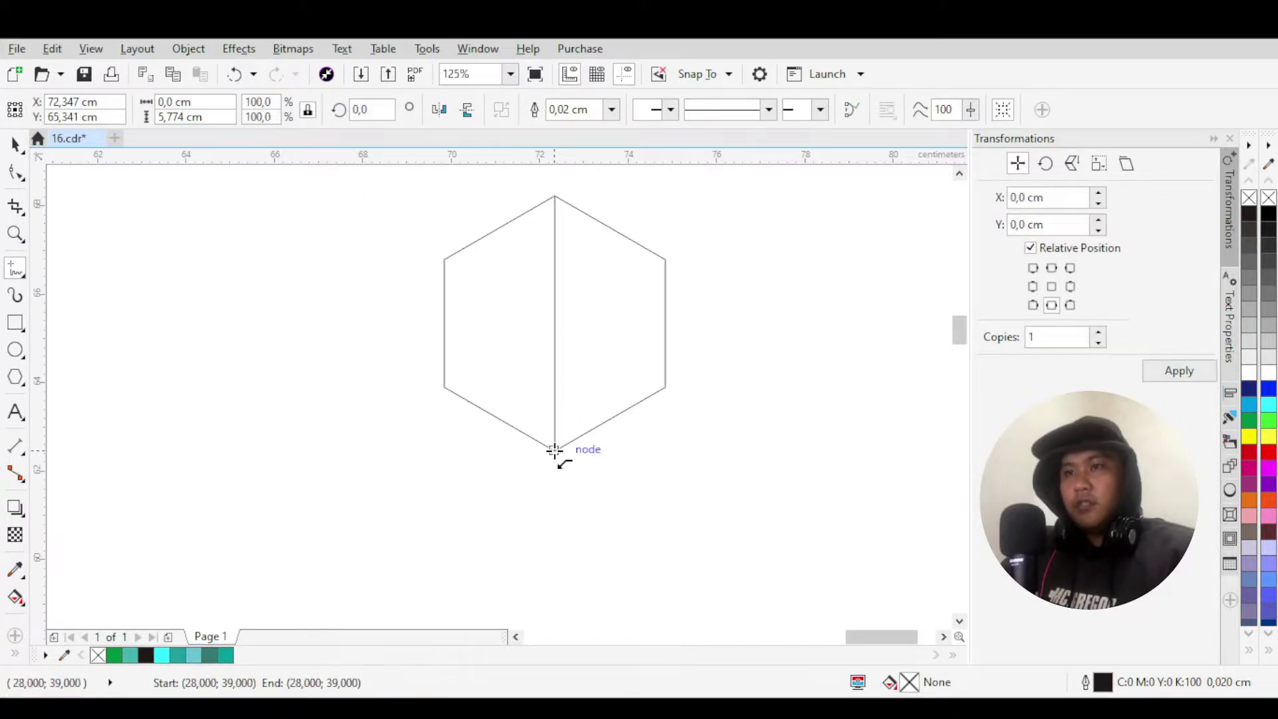
# Rotate a copy of the line onto the hexagon's upper-right vertex, and repeat the duplication for the third diagonal.
pyautogui.click(14, 144)
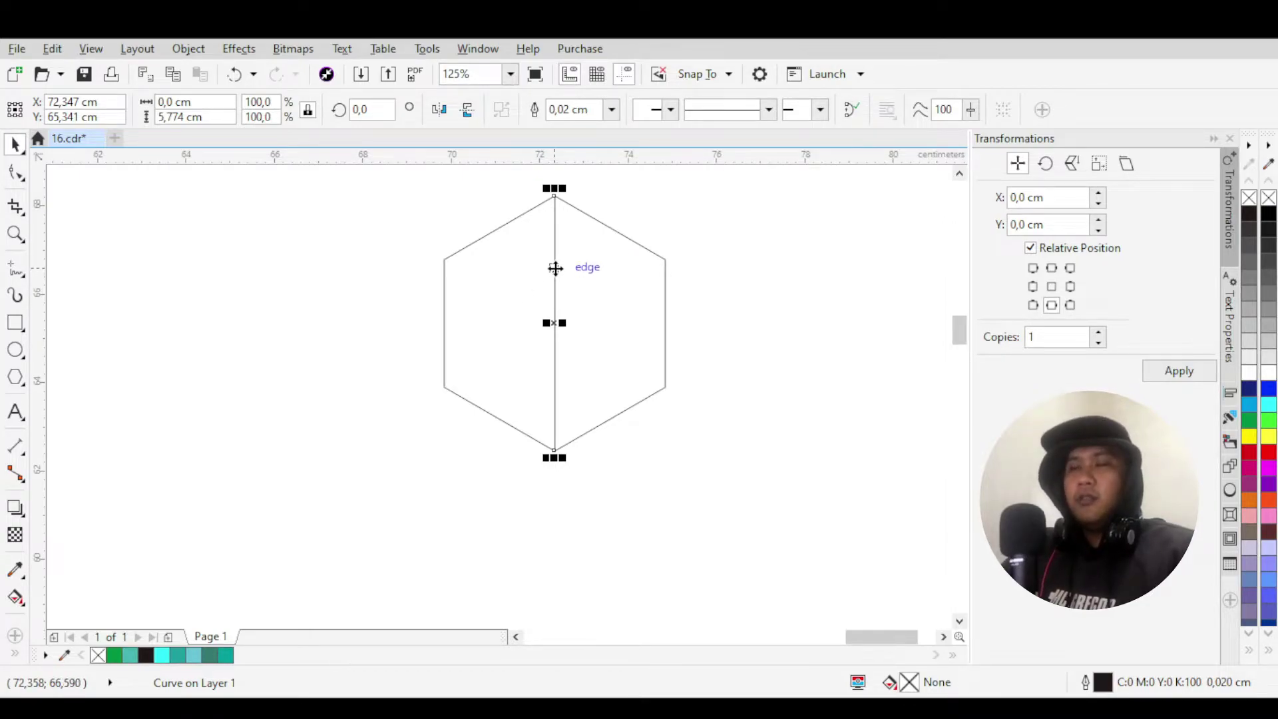
pyautogui.click(556, 225)
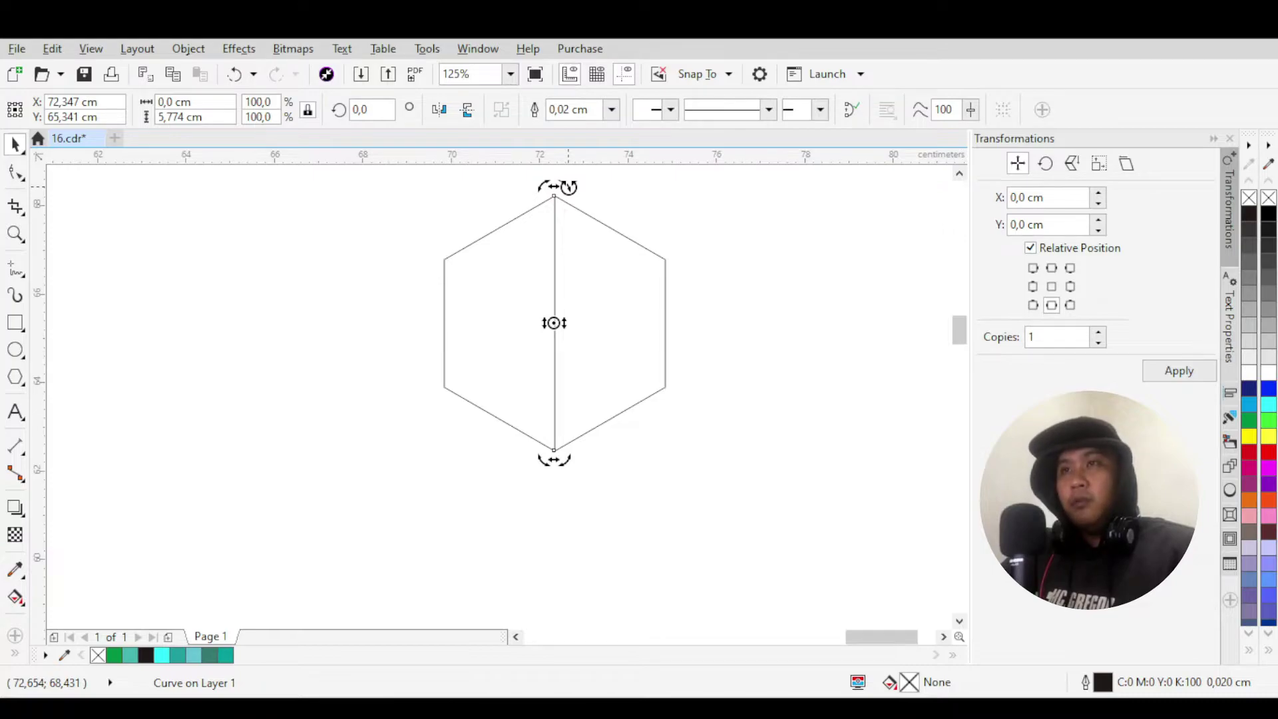
pyautogui.moveTo(569, 187); pyautogui.dragTo(663, 261)
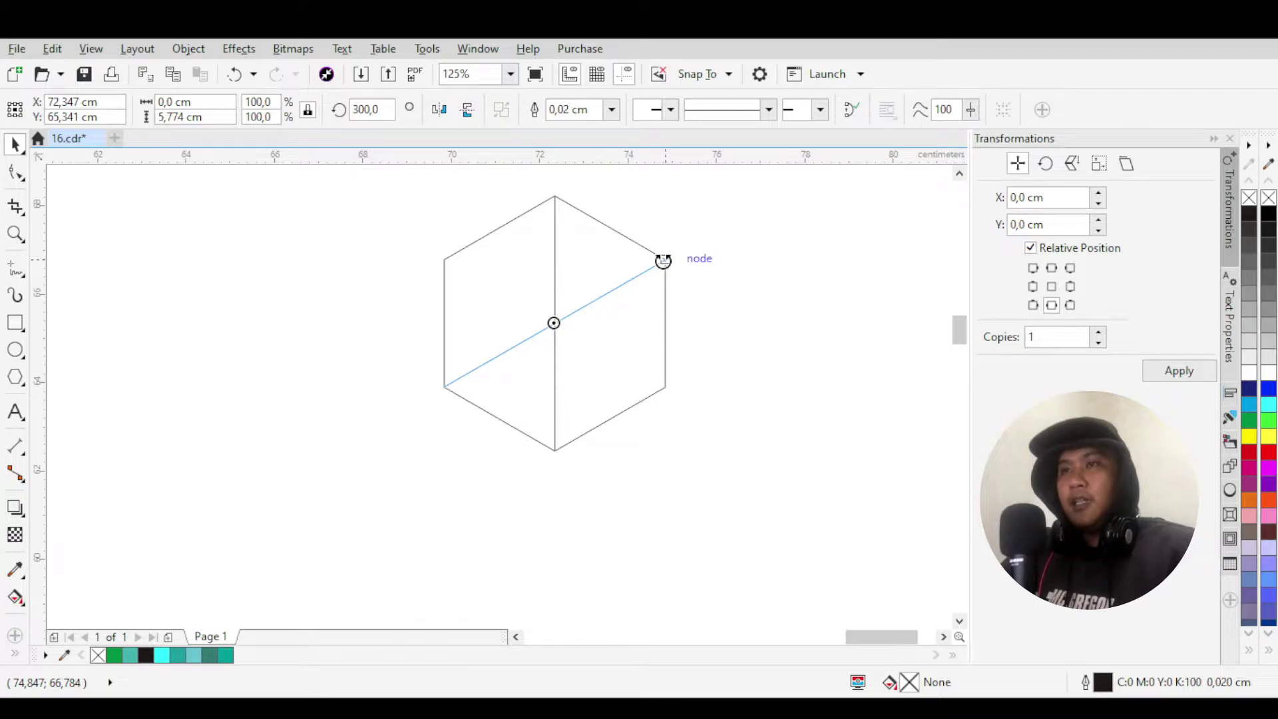
pyautogui.click(663, 260)
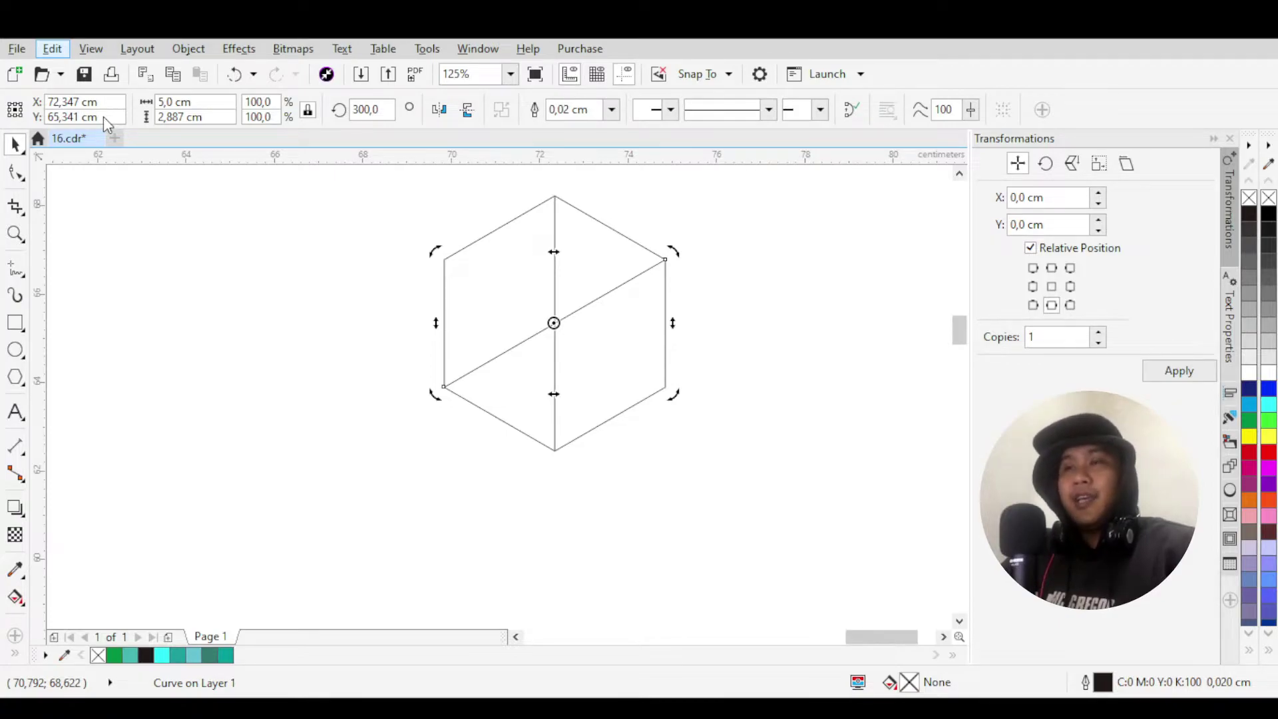
pyautogui.hotkey('ctrl', 'r')
pyautogui.click(780, 309)
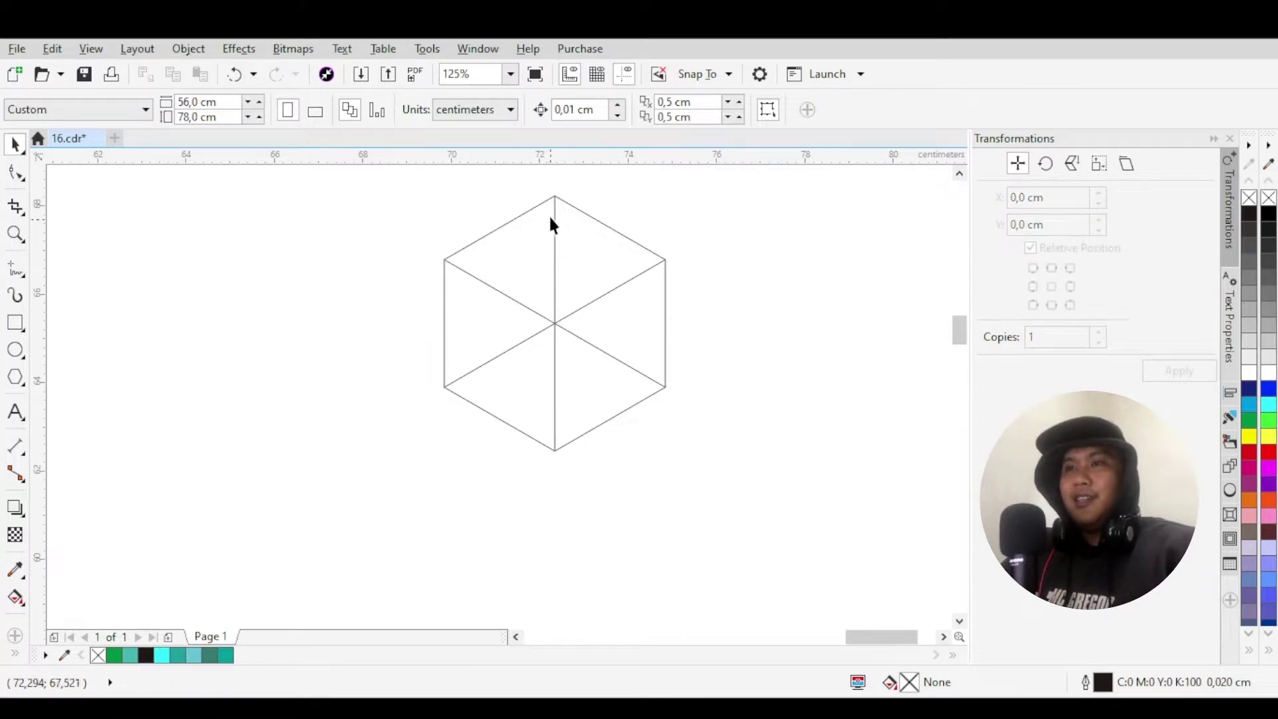
pyautogui.scroll(1, 561, 280)
pyautogui.scroll(-1, 563, 256)
pyautogui.scroll(1, 565, 246)
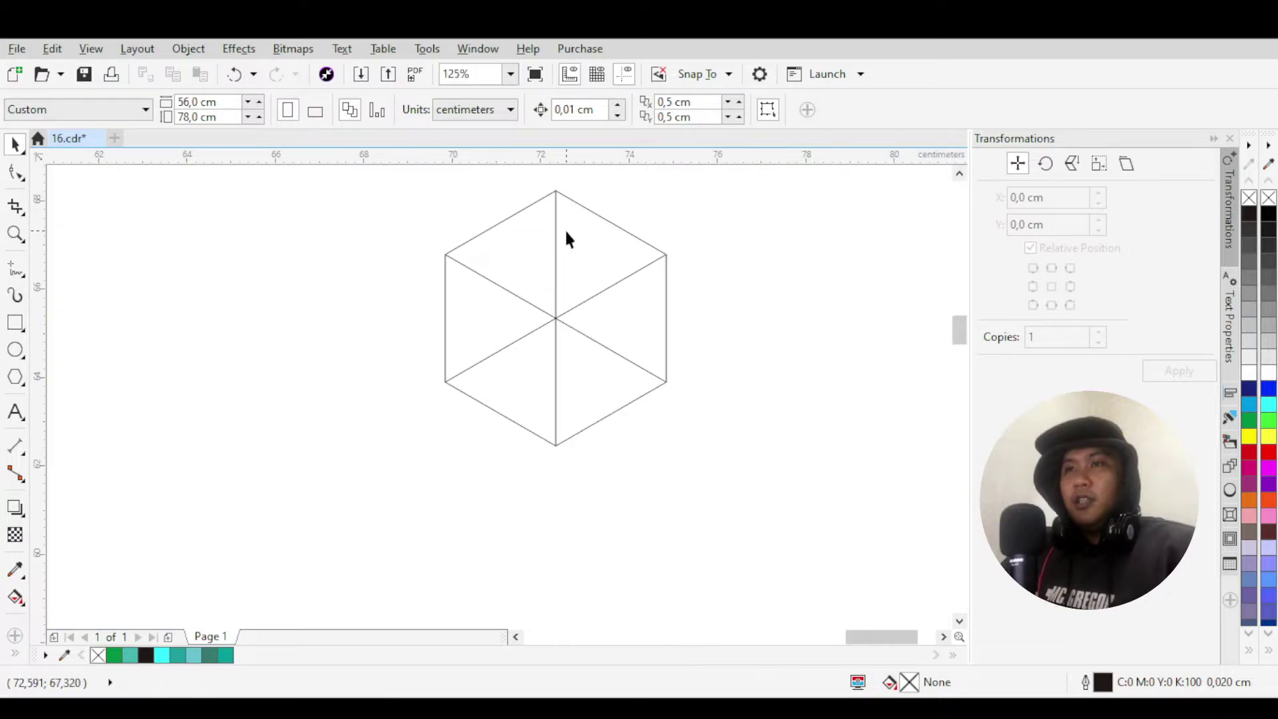
pyautogui.scroll(1, 566, 243)
pyautogui.scroll(-2, 565, 249)
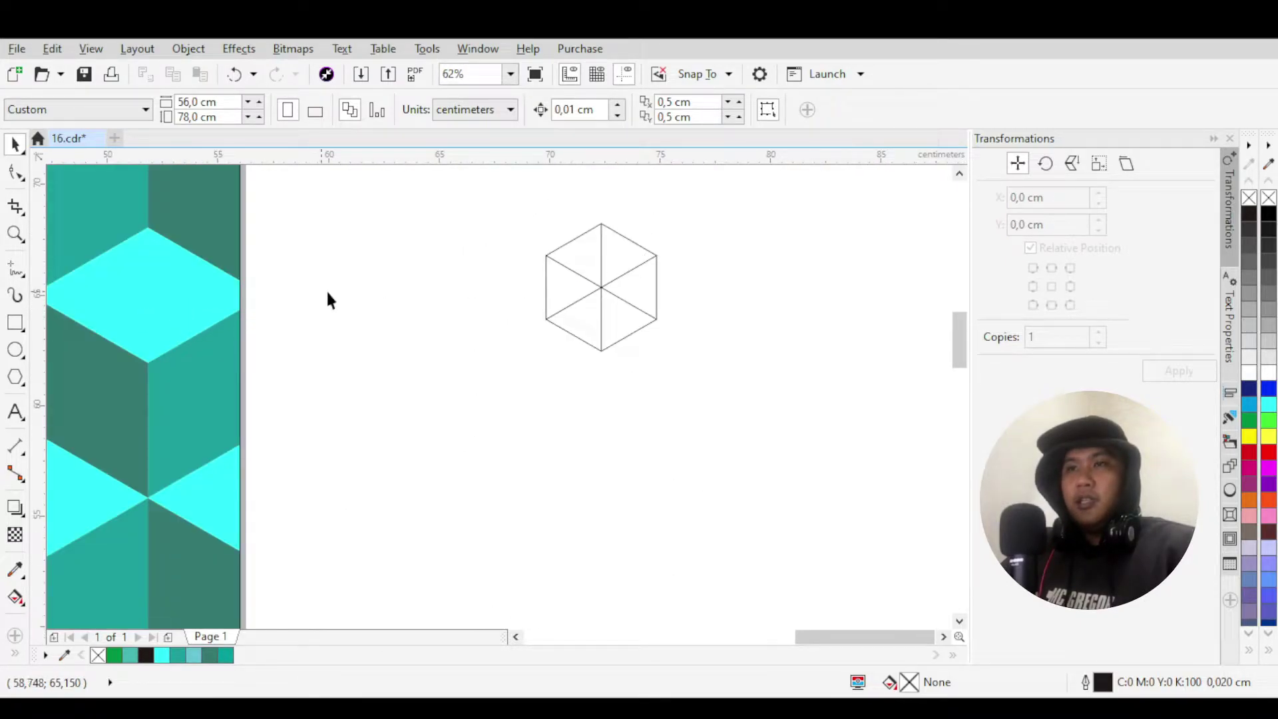
pyautogui.scroll(1, 610, 243)
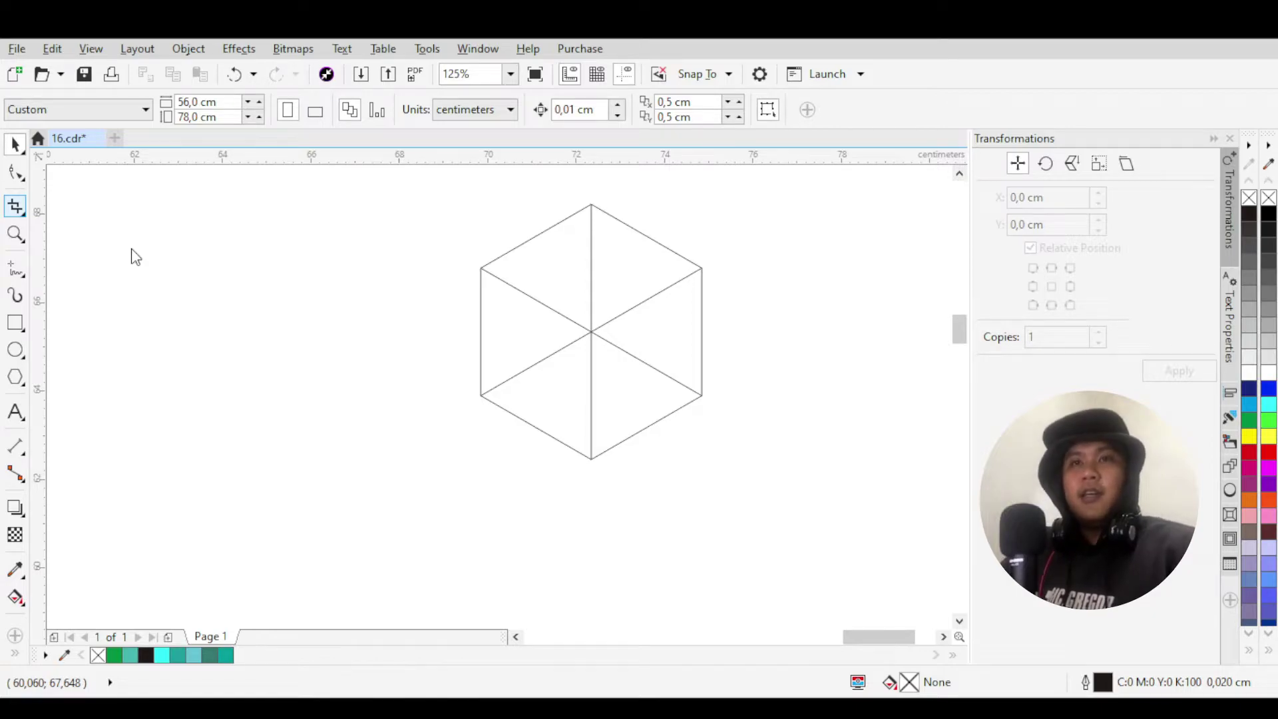
# Delete the upper vertical, lower-left and lower-right inner segments with Virtual Segment Delete, leaving the three edges of a cube.
pyautogui.press('x')
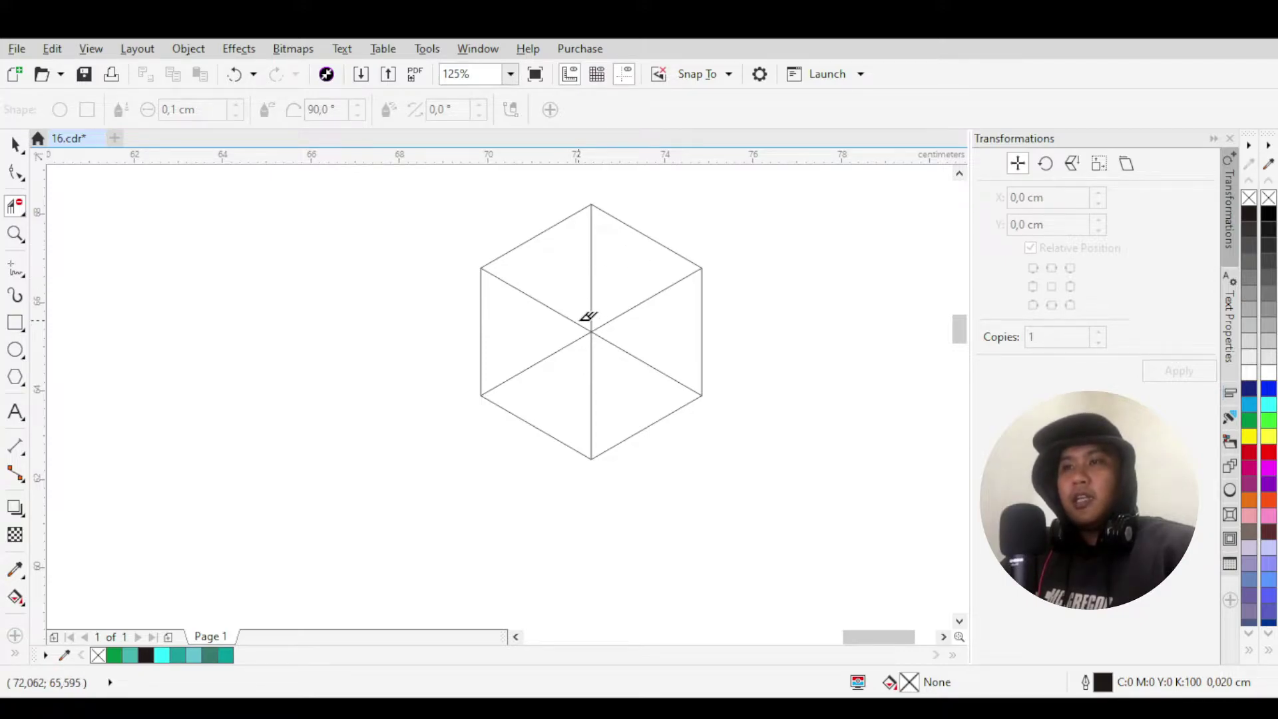
pyautogui.scroll(2, 594, 321)
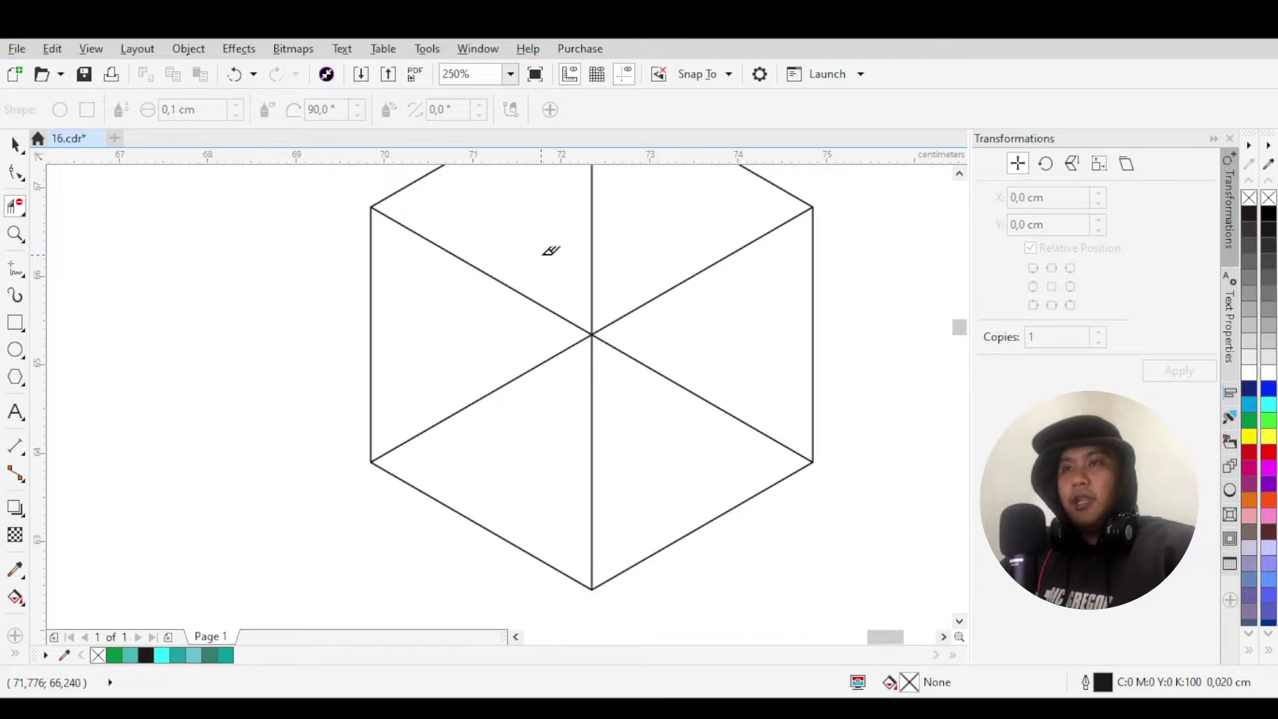
pyautogui.click(593, 281)
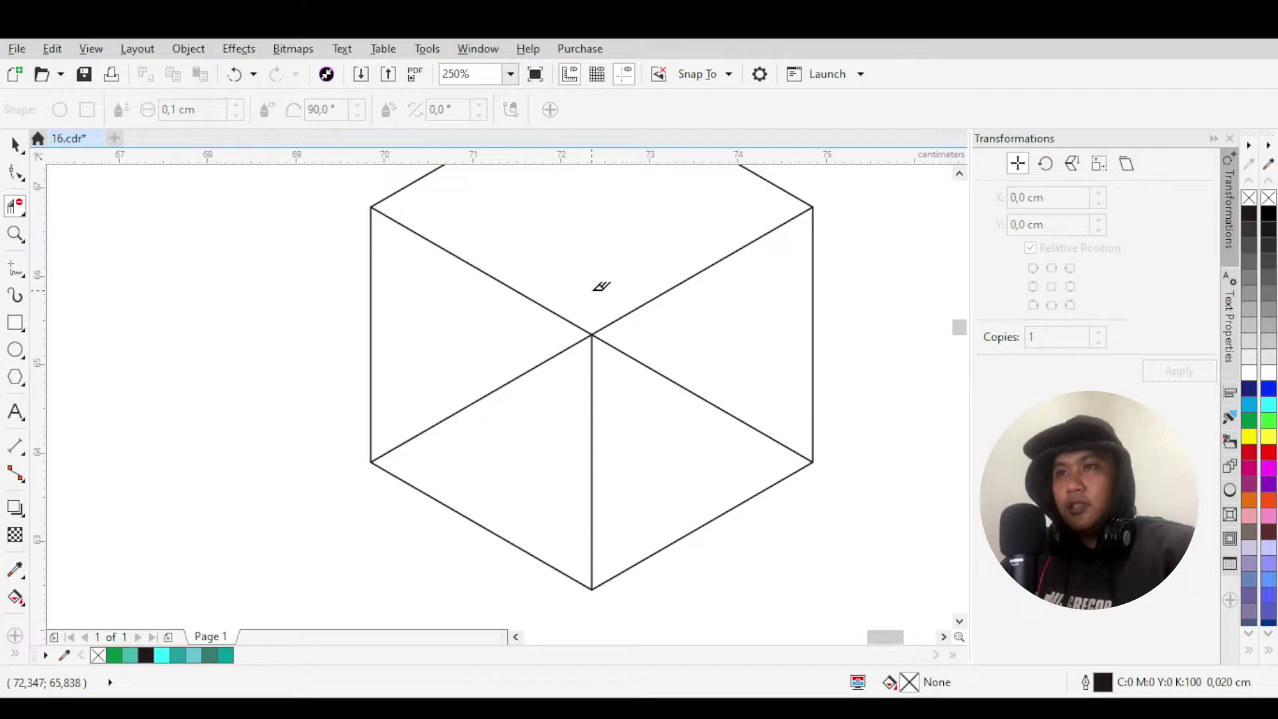
pyautogui.hscroll(1, 616, 283)
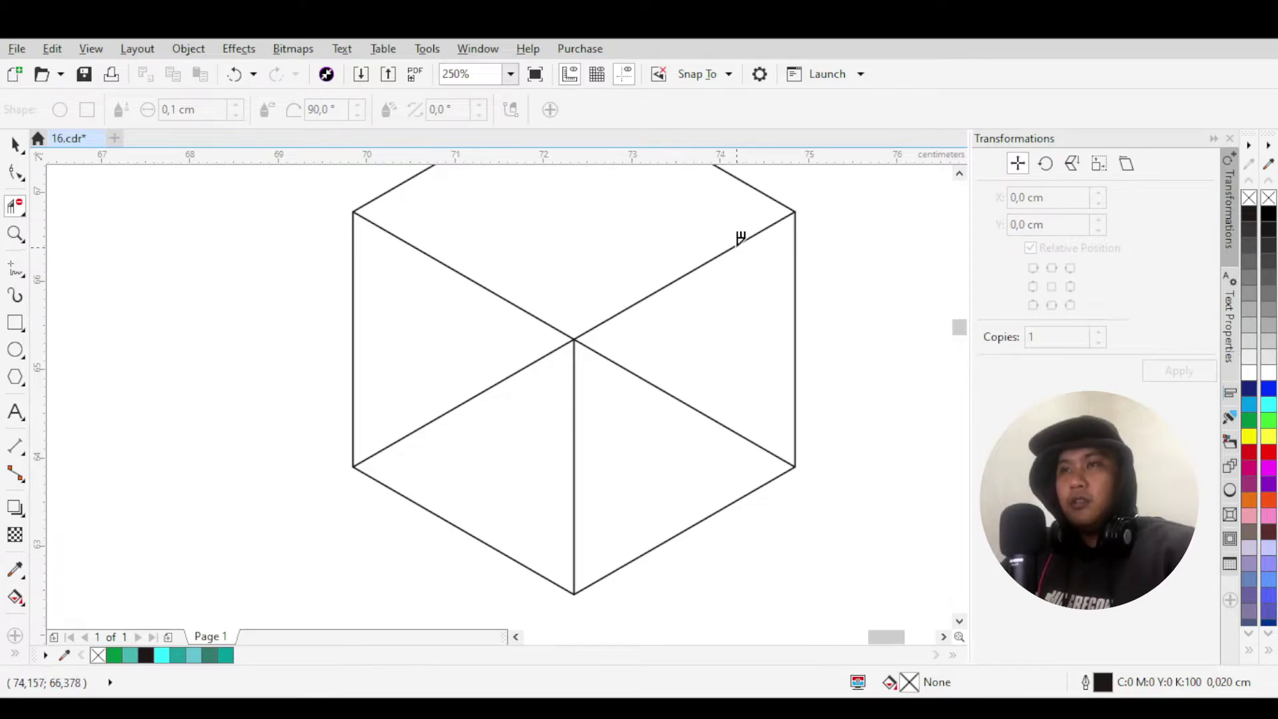
pyautogui.scroll(-3, 729, 249)
pyautogui.scroll(2, 630, 260)
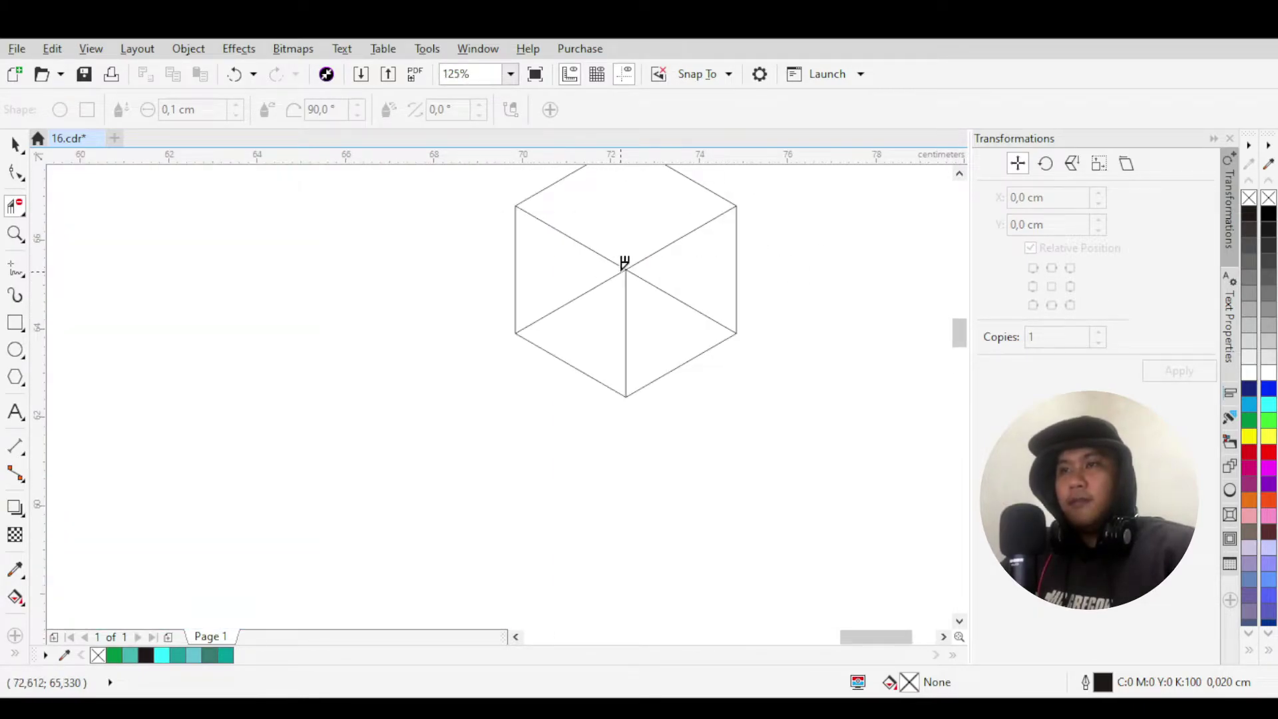
pyautogui.scroll(1, 630, 259)
pyautogui.click(607, 279)
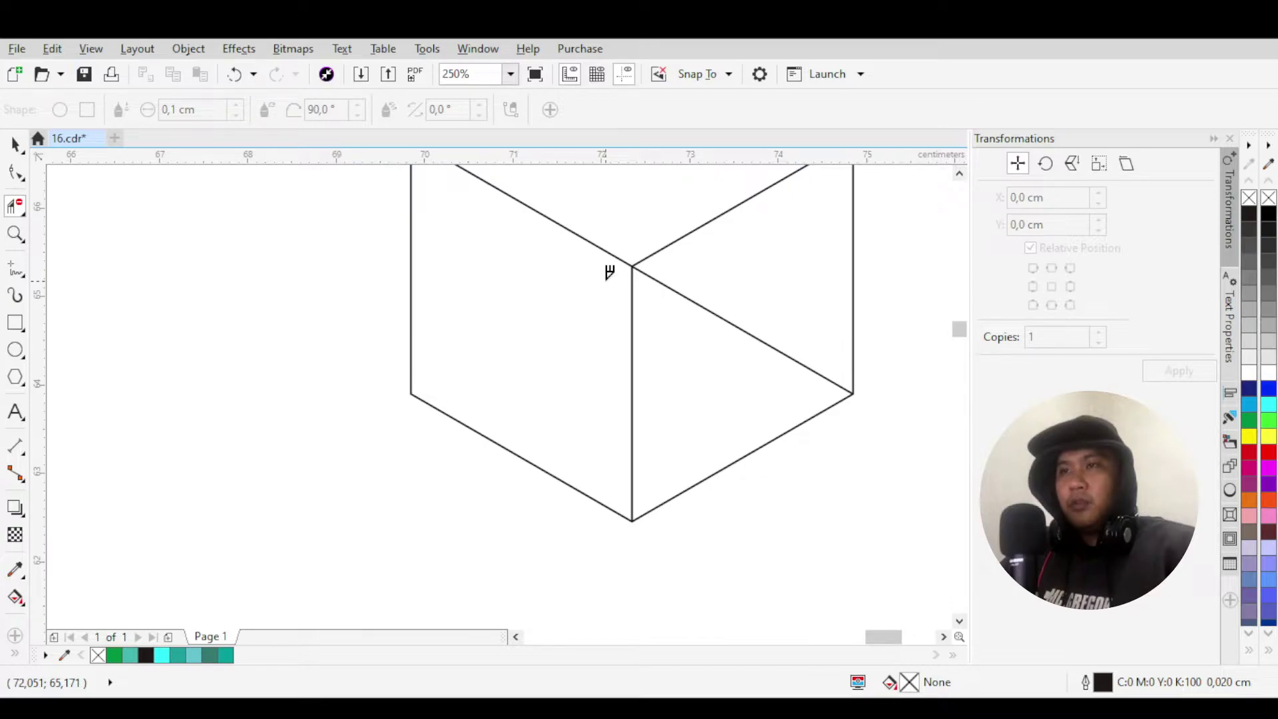
pyautogui.click(676, 288)
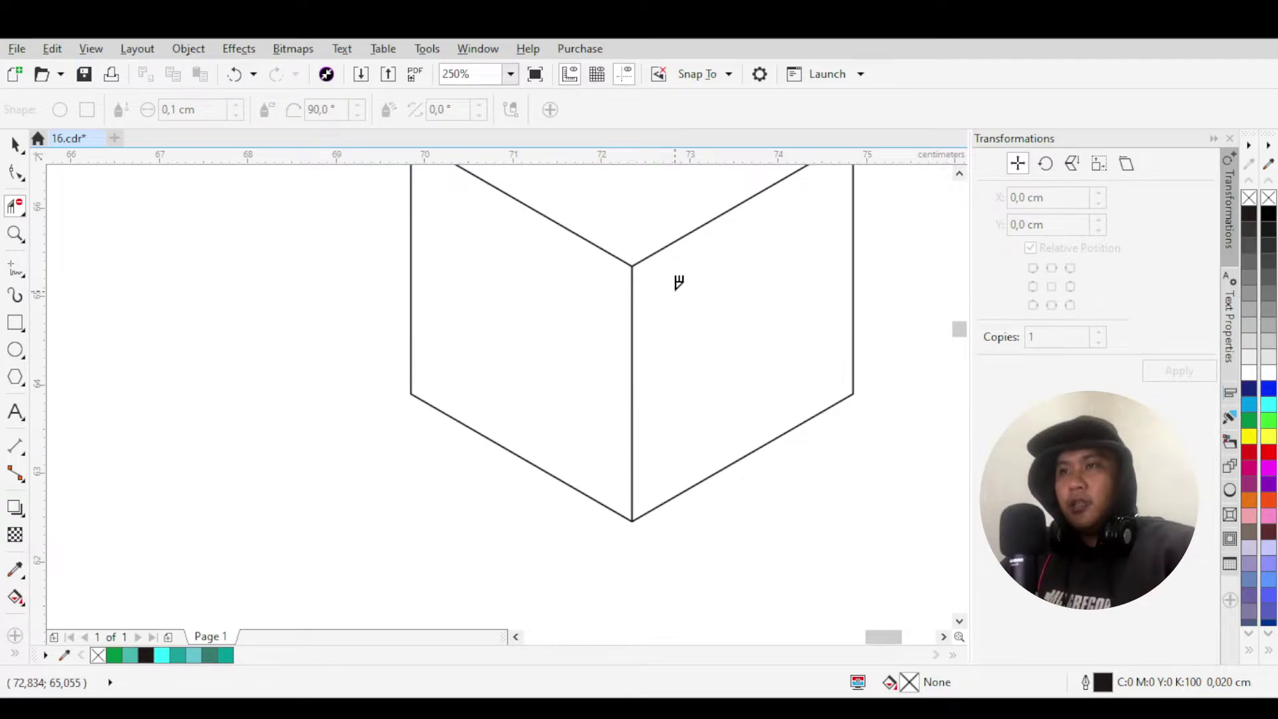
pyautogui.scroll(-2, 676, 286)
pyautogui.click(16, 143)
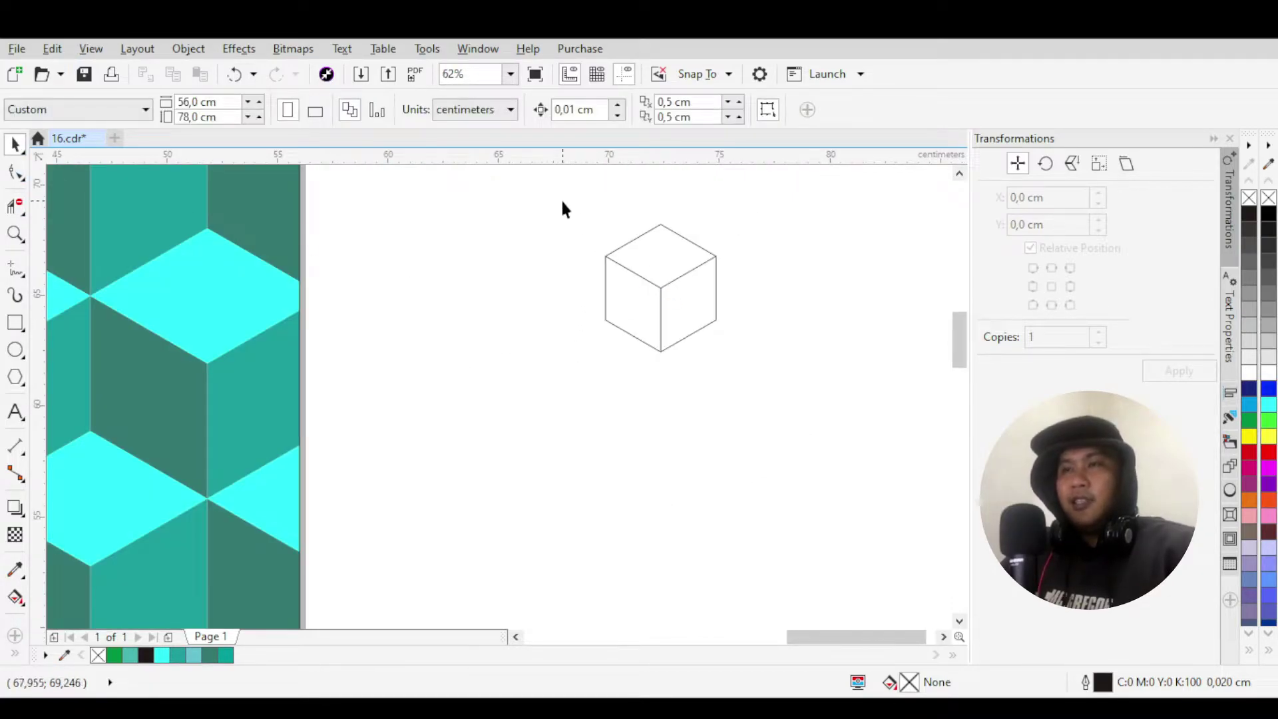
pyautogui.moveTo(771, 424); pyautogui.dragTo(771, 420)
pyautogui.moveTo(688, 285); pyautogui.dragTo(596, 303)
pyautogui.hotkey('ctrl', 'z')
pyautogui.click(882, 301)
pyautogui.scroll(1, 719, 280)
pyautogui.scroll(-1, 600, 283)
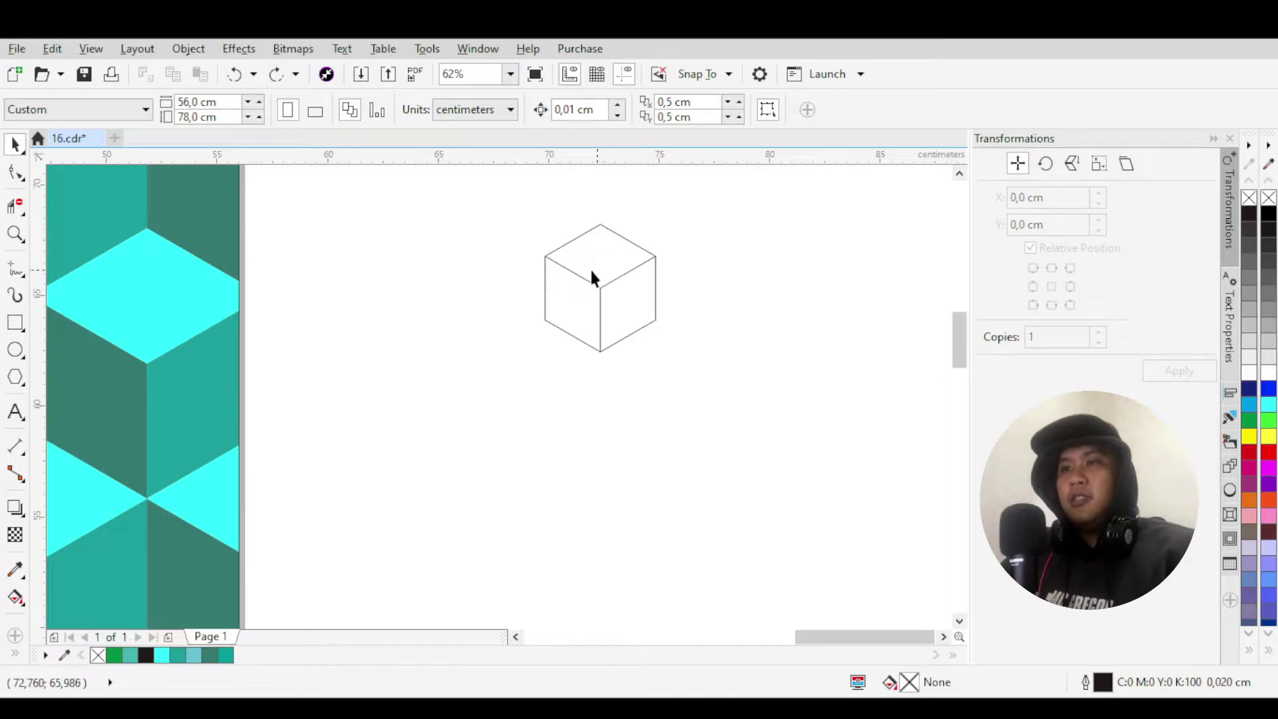
# Try filling the cube's hexagon with yellow and moving it aside, and undo both changes.
pyautogui.click(602, 260)
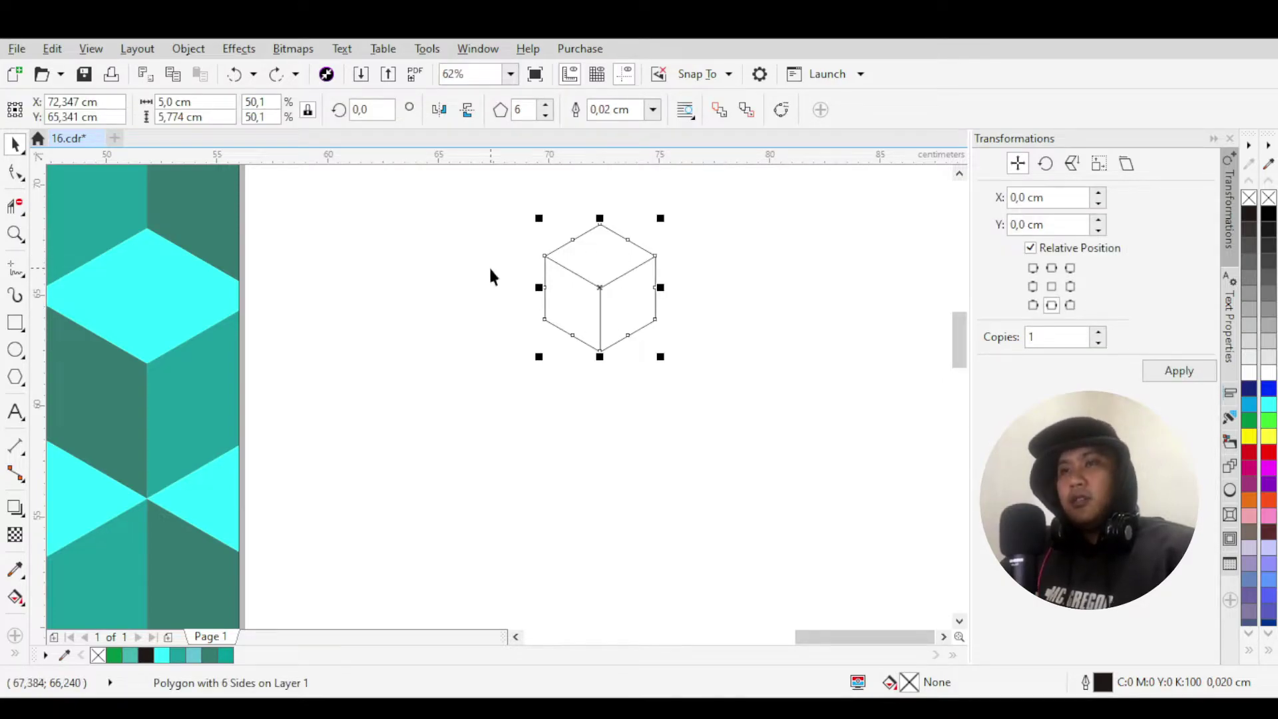
pyautogui.click(737, 259)
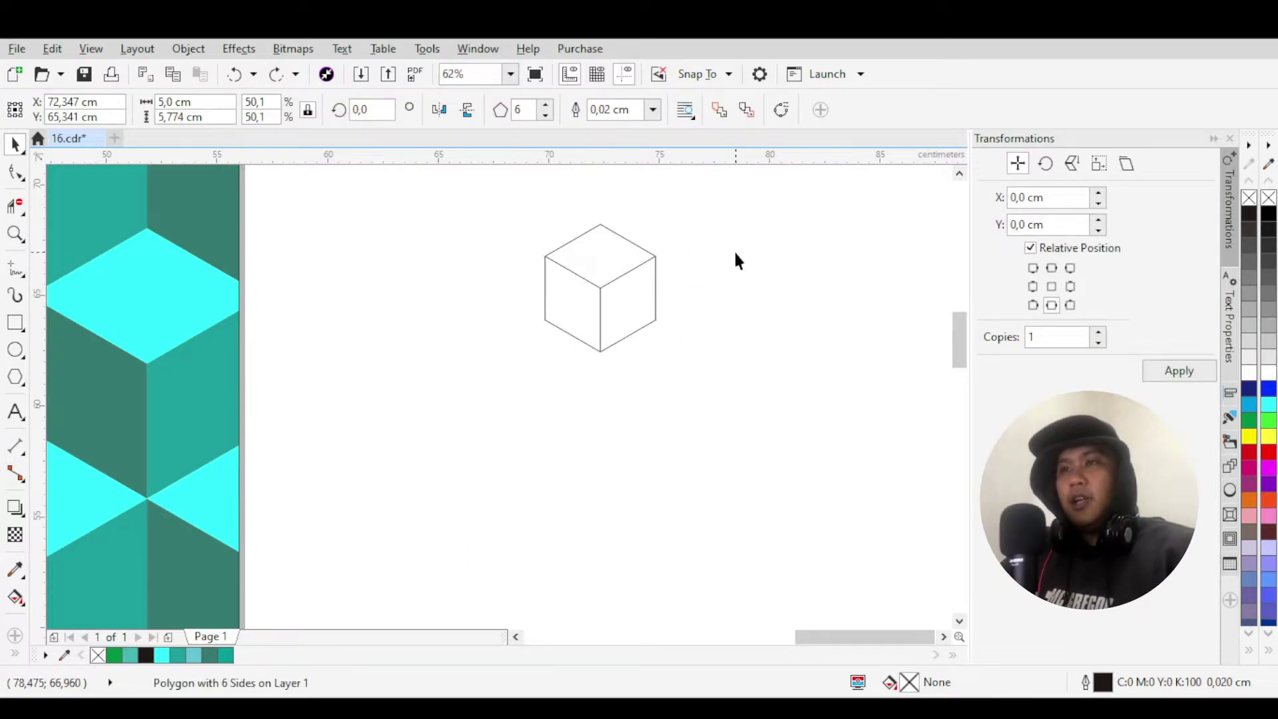
pyautogui.click(593, 251)
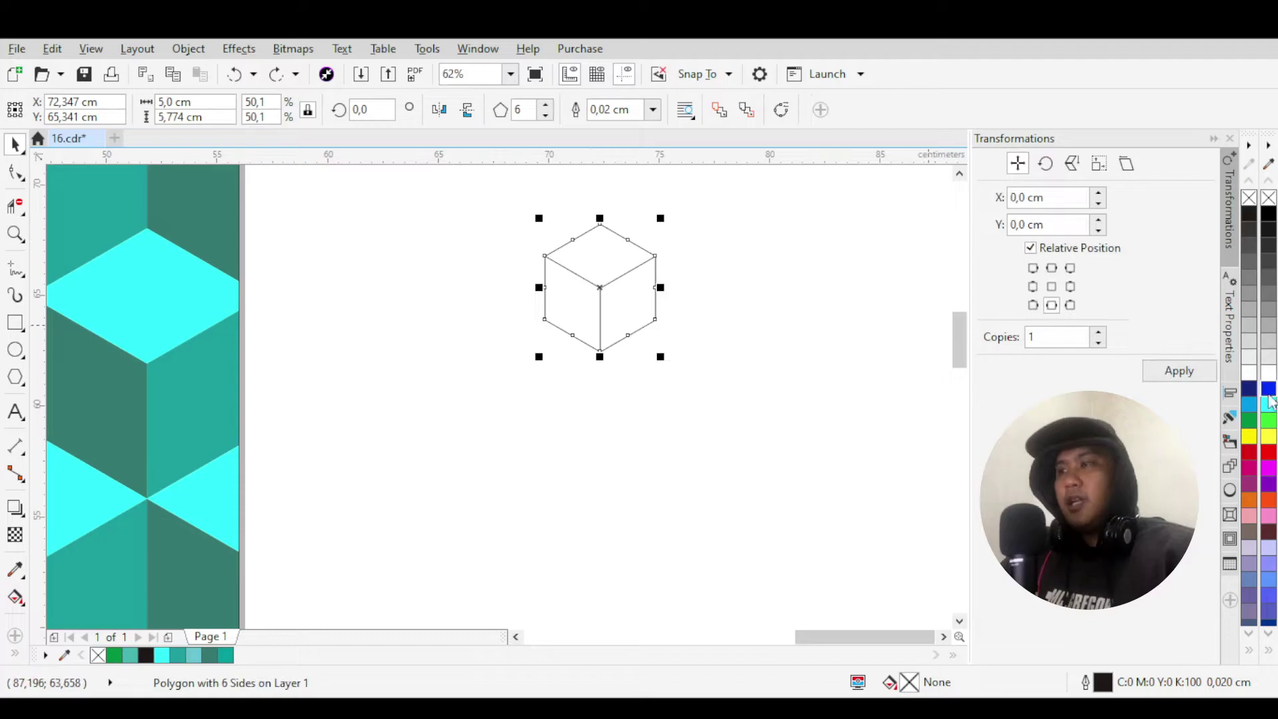
pyautogui.click(1269, 436)
pyautogui.click(846, 442)
pyautogui.scroll(2, 603, 246)
pyautogui.scroll(-4, 634, 251)
pyautogui.scroll(2, 629, 256)
pyautogui.moveTo(627, 246); pyautogui.dragTo(542, 213)
pyautogui.hotkey('ctrl', 'z')
pyautogui.hotkey('ctrl', 'z')
pyautogui.click(562, 322)
pyautogui.click(632, 238)
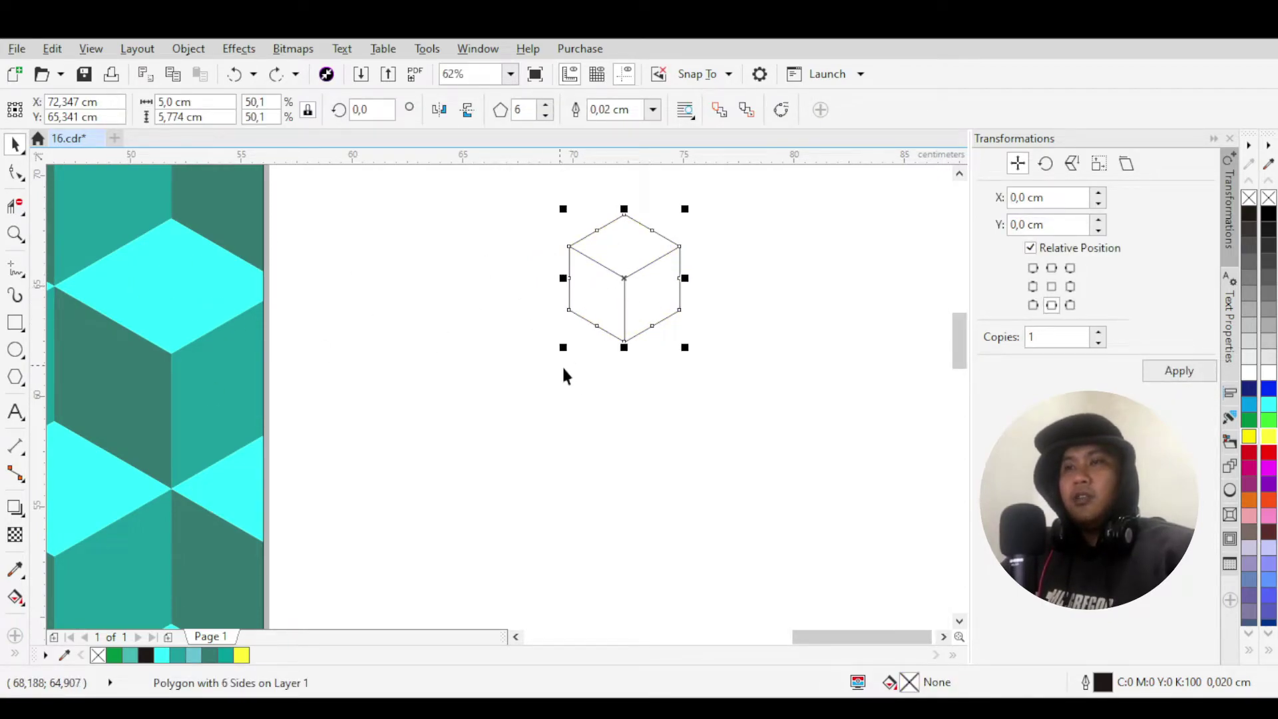
pyautogui.click(543, 418)
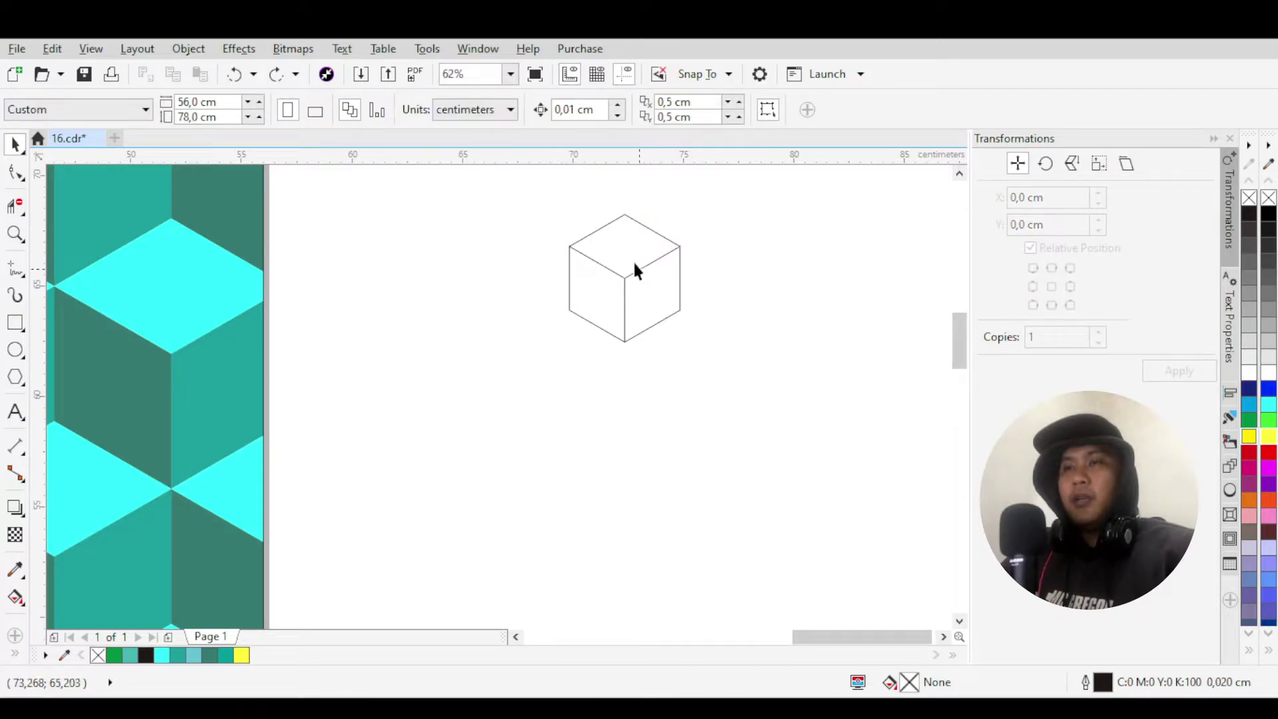
pyautogui.click(625, 245)
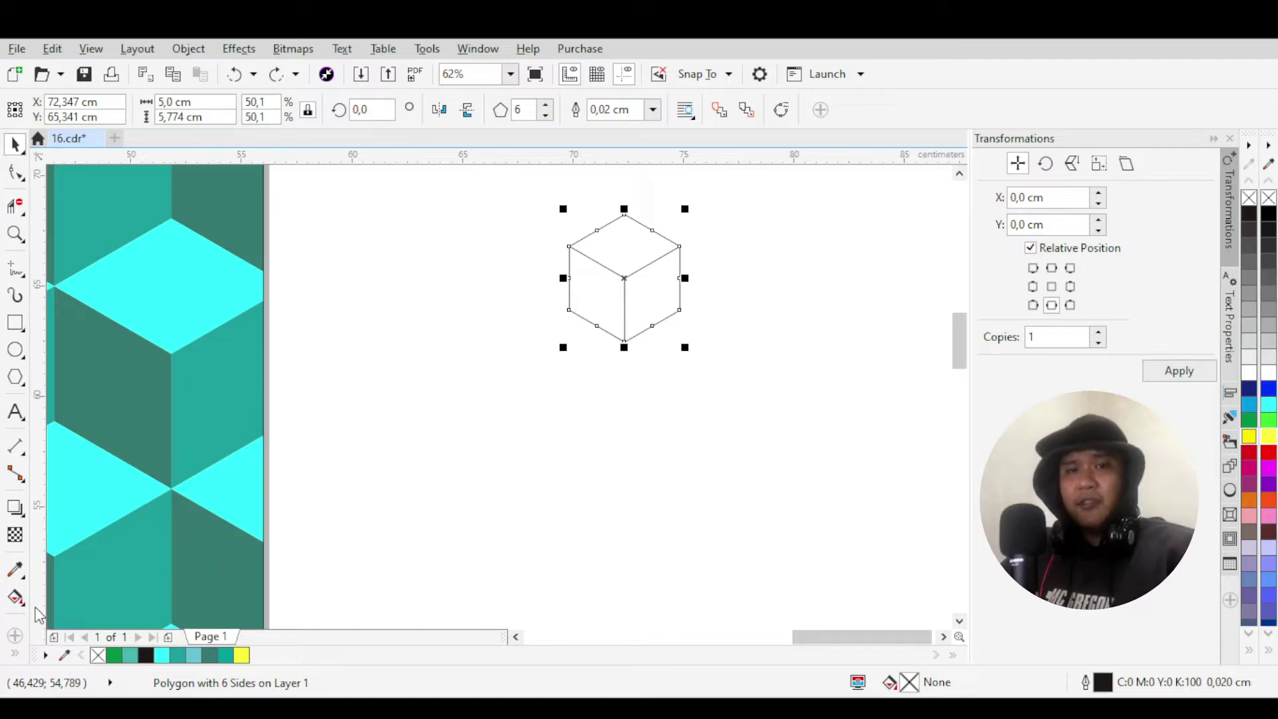
# Create the cube's top, left and right faces as separate teal shapes (C65 M0 Y31 K0) with Smart Fill.
pyautogui.click(15, 597)
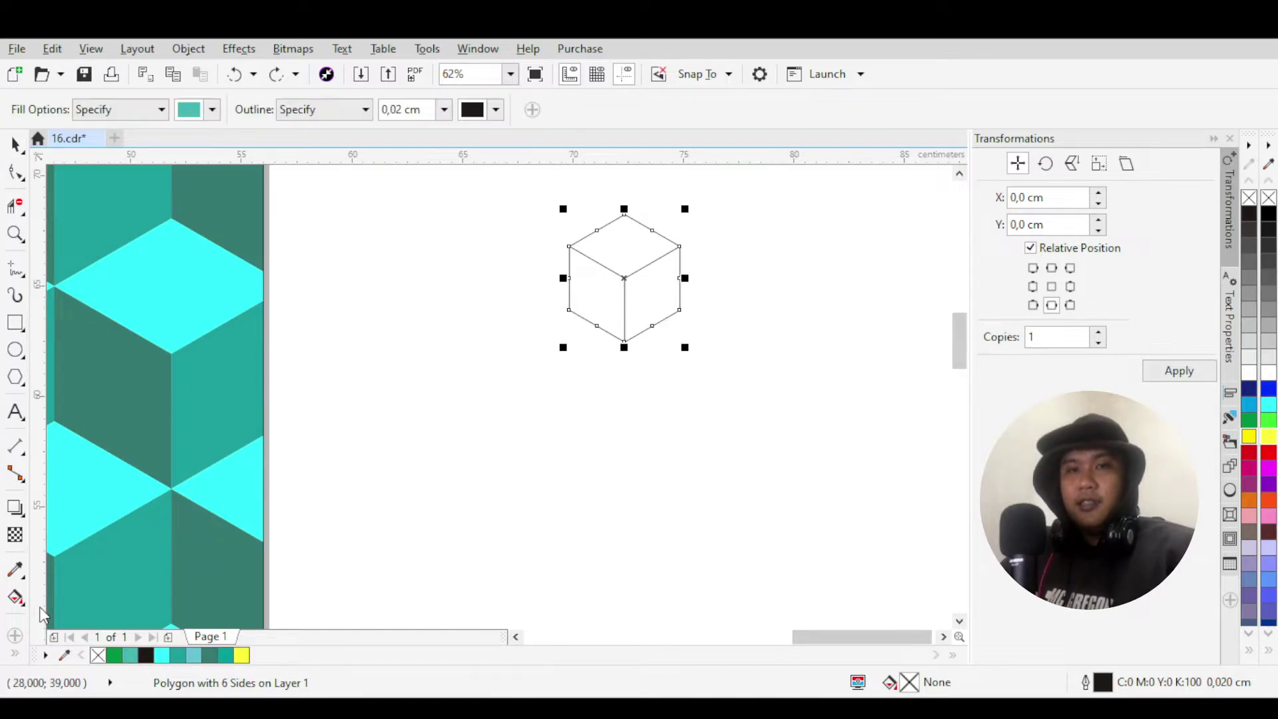
pyautogui.click(630, 243)
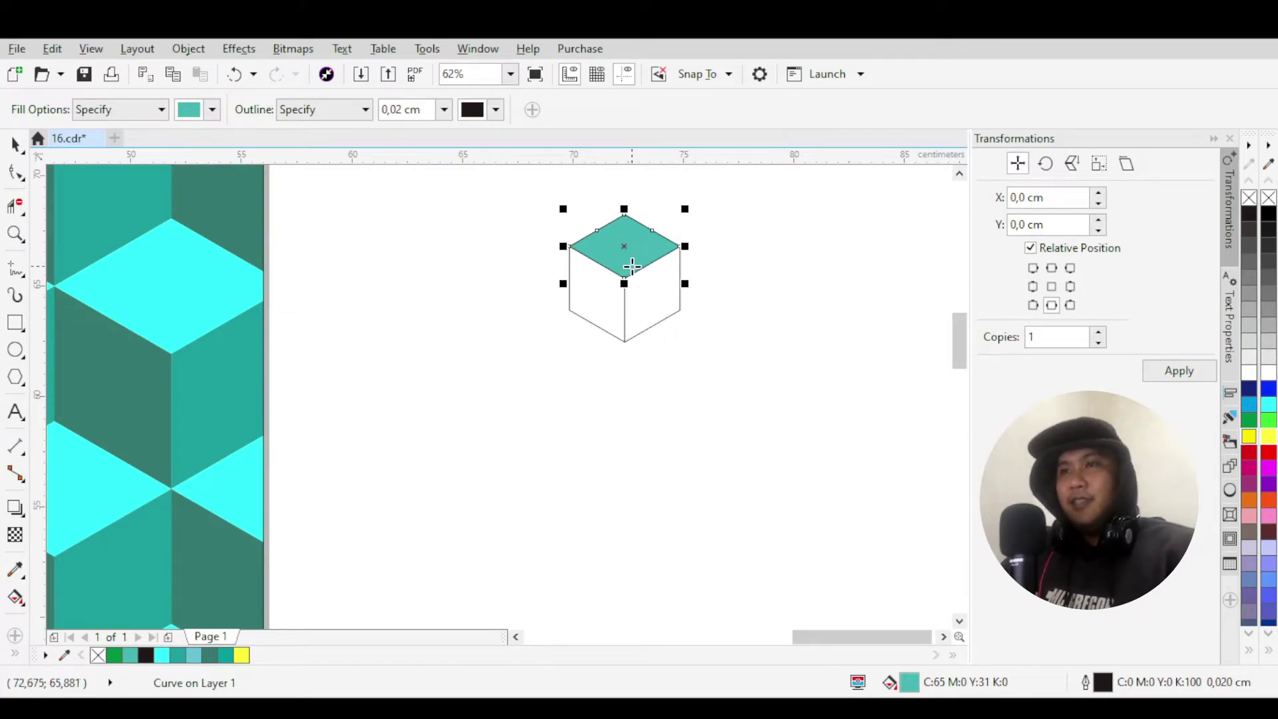
pyautogui.click(597, 291)
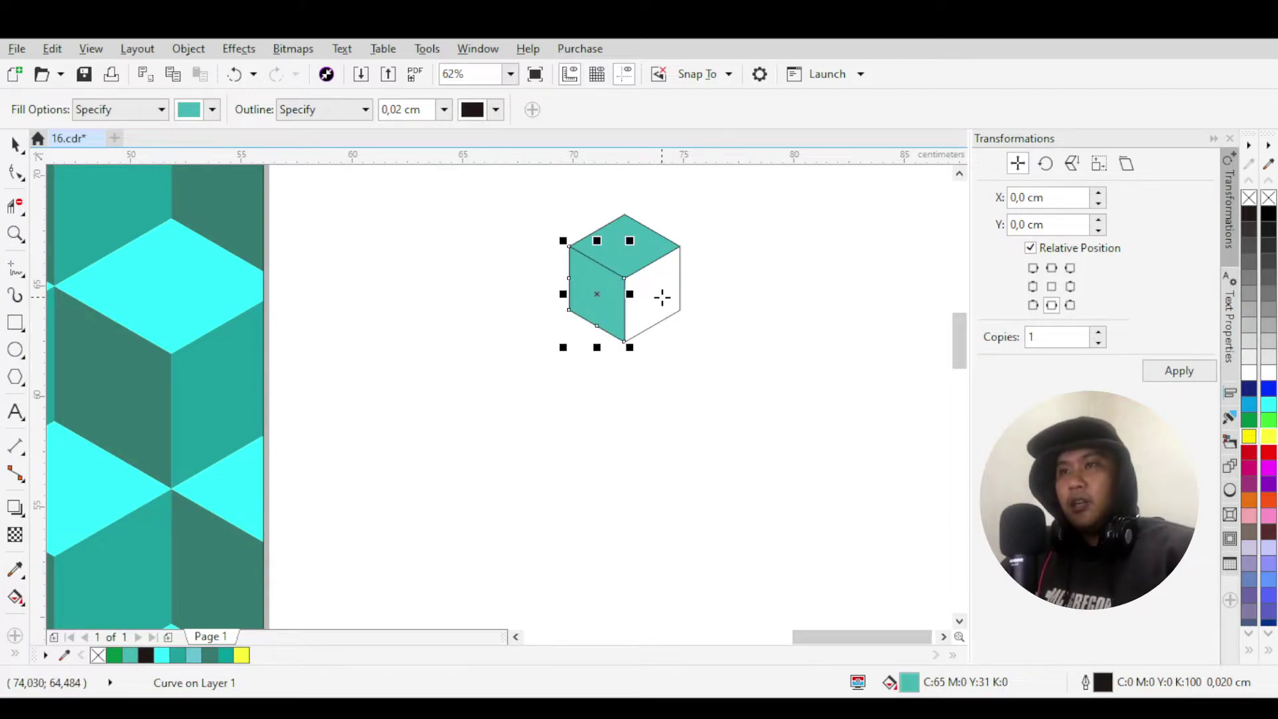
pyautogui.click(661, 294)
# Try moving the filled top face away from the cube, and undo the move.
pyautogui.click(622, 238)
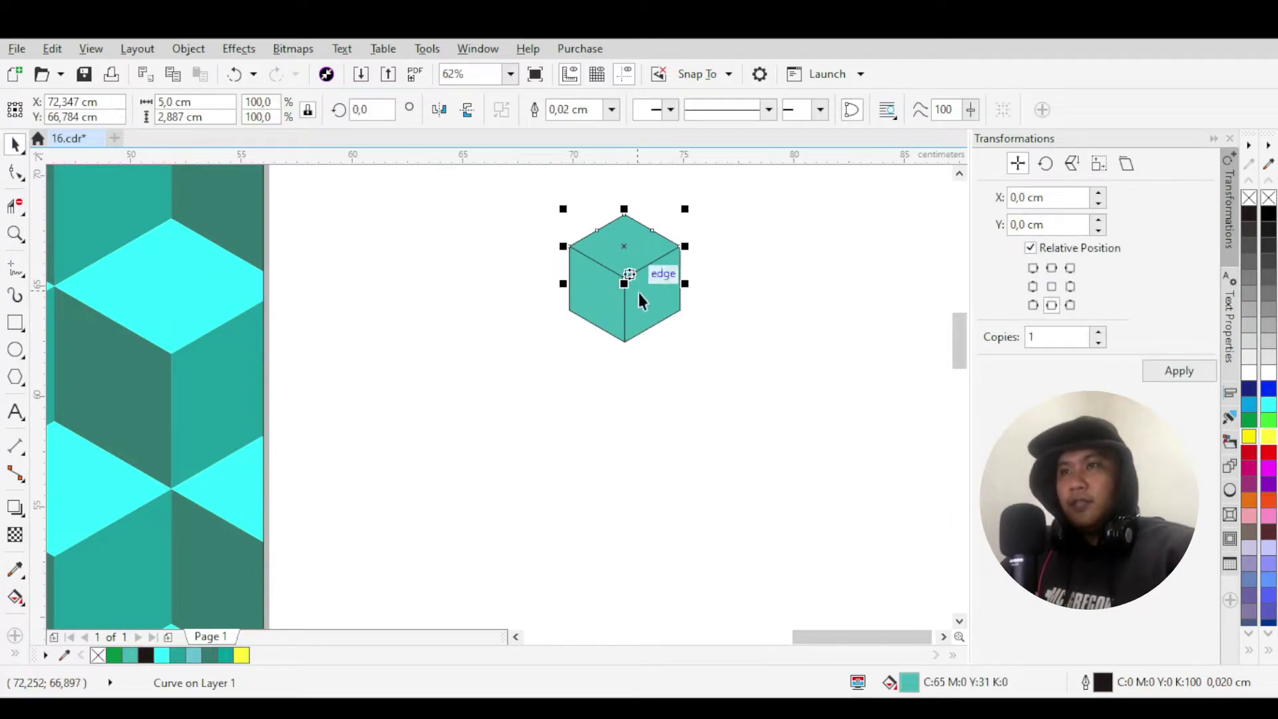
pyautogui.moveTo(625, 237); pyautogui.dragTo(822, 214)
pyautogui.hotkey('ctrl', 'z')
pyautogui.click(780, 309)
# Move the three filled faces together horizontally off the original outline, to about X 79.9 cm.
pyautogui.click(622, 244)
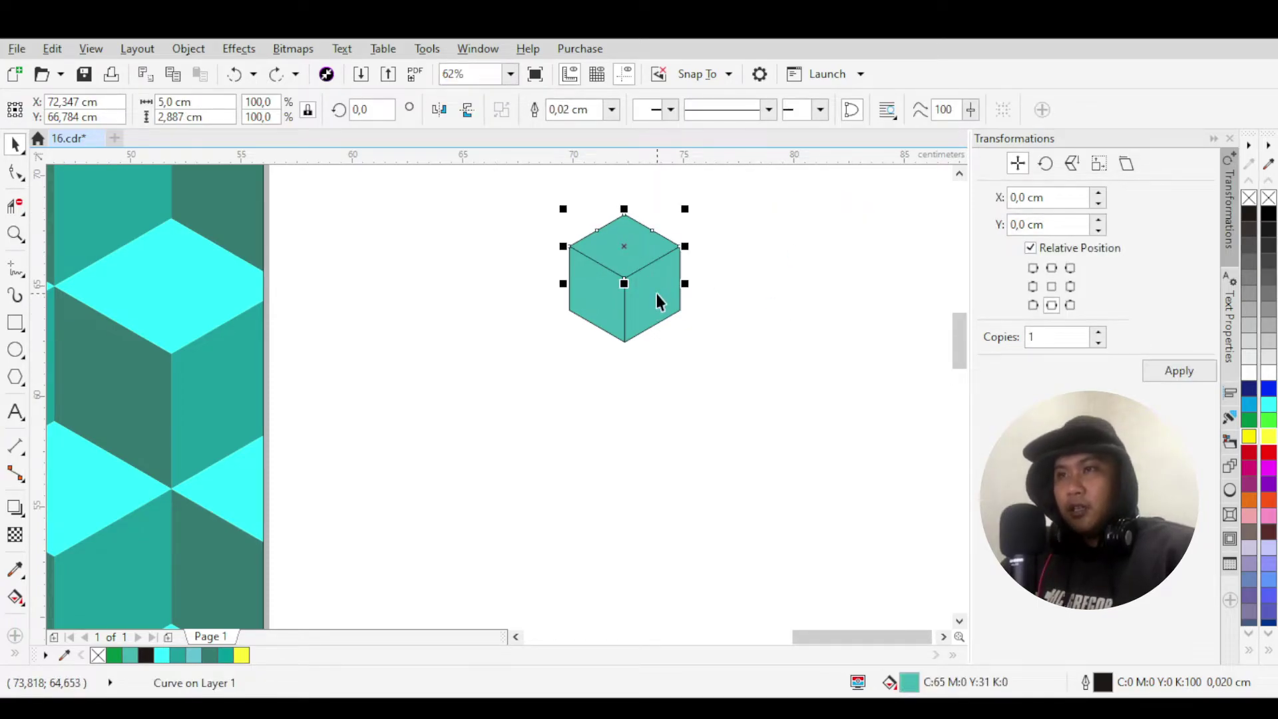
pyautogui.keyDown('shift'); pyautogui.click(657, 294); pyautogui.keyUp('shift')
pyautogui.hscroll(2, 589, 287)
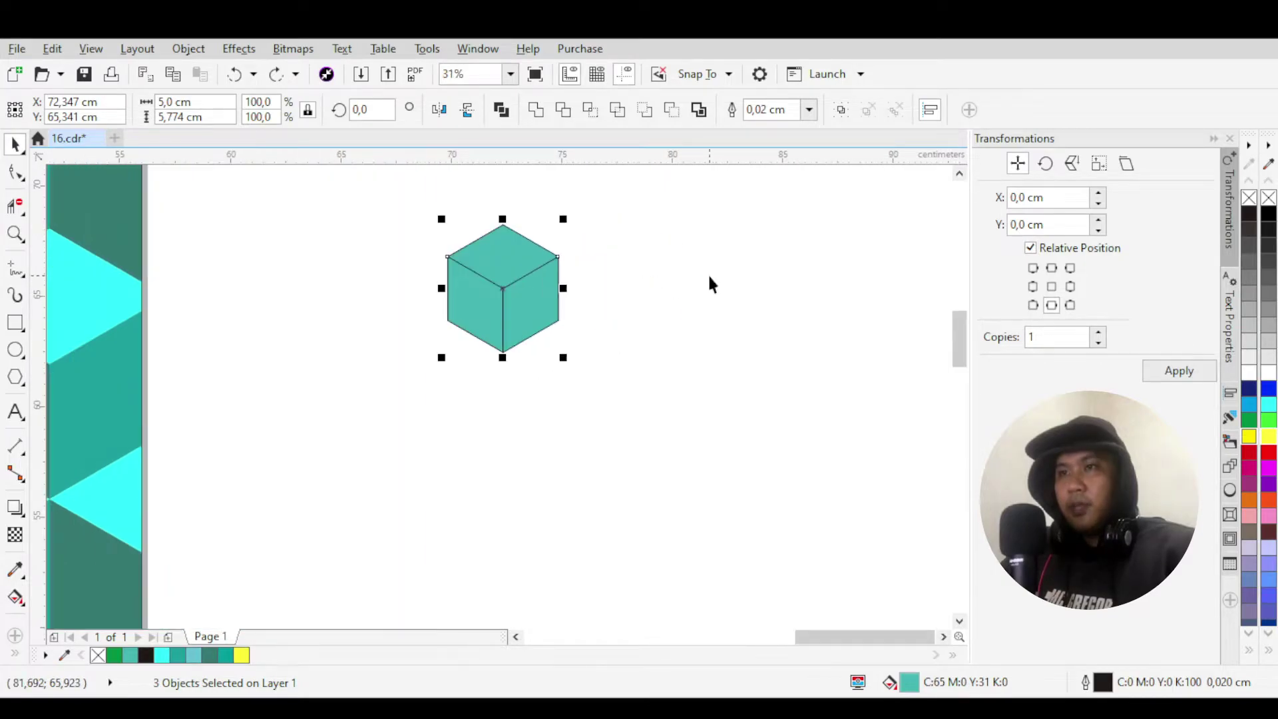
pyautogui.moveTo(508, 257); pyautogui.dragTo(675, 261)
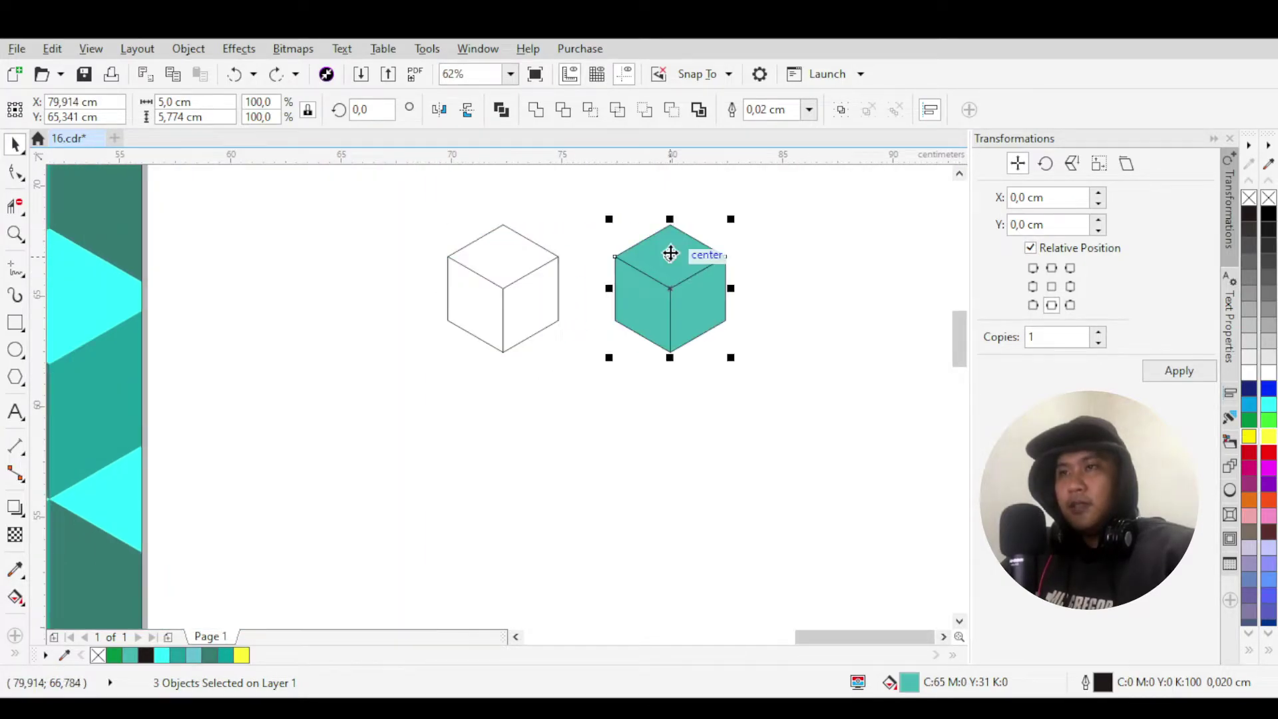
# Delete the unfilled original hexagon together with its inner lines.
pyautogui.click(445, 233)
pyautogui.moveTo(518, 291); pyautogui.dragTo(588, 393)
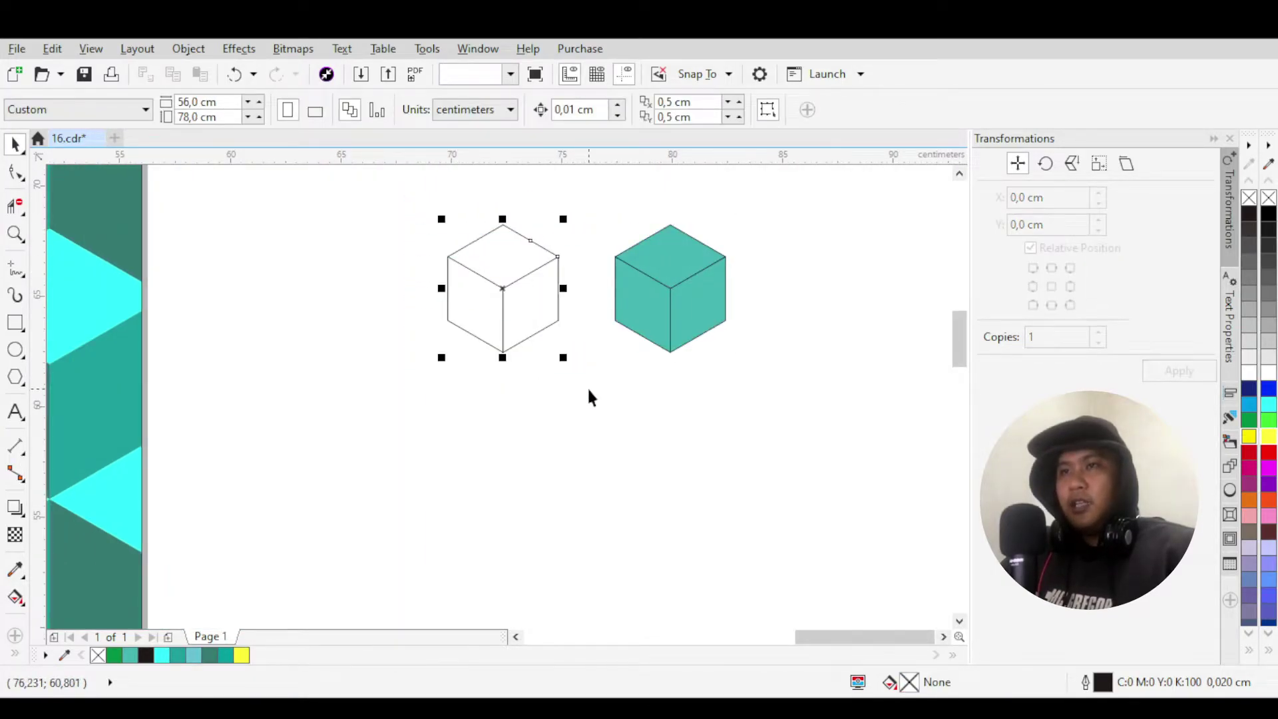
pyautogui.press('Delete')
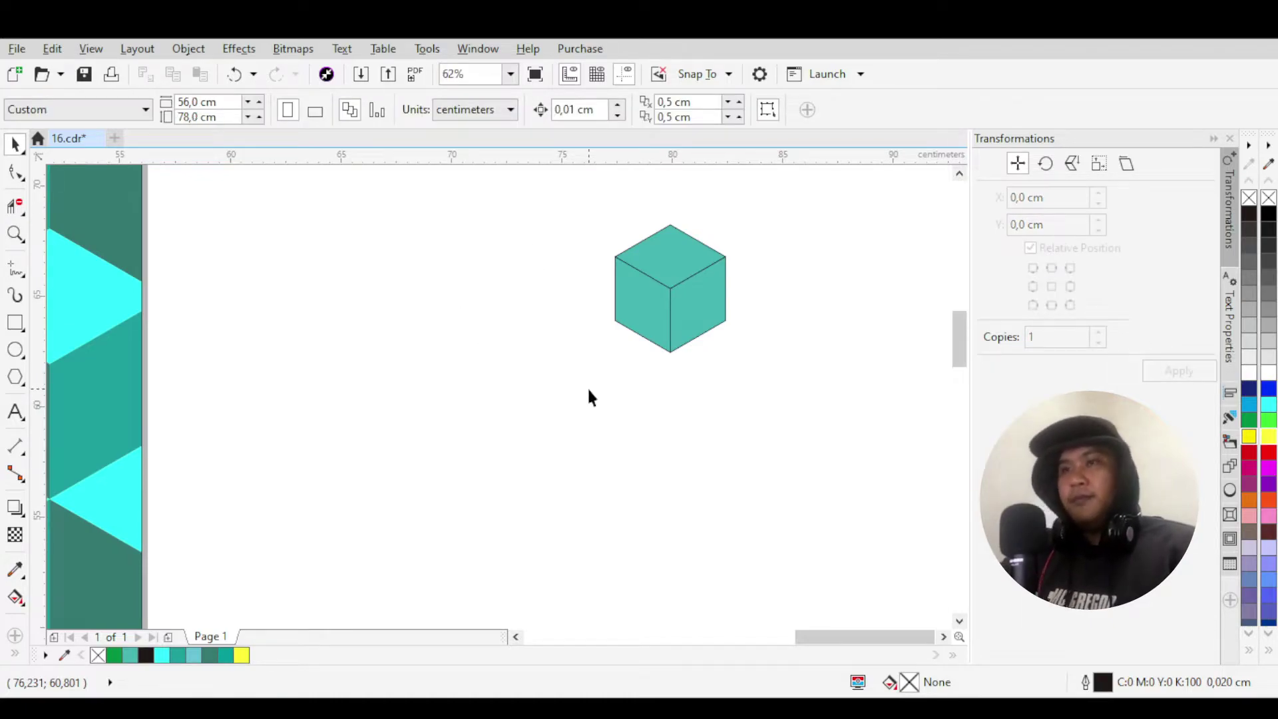
pyautogui.scroll(3, 721, 232)
pyautogui.scroll(-3, 608, 265)
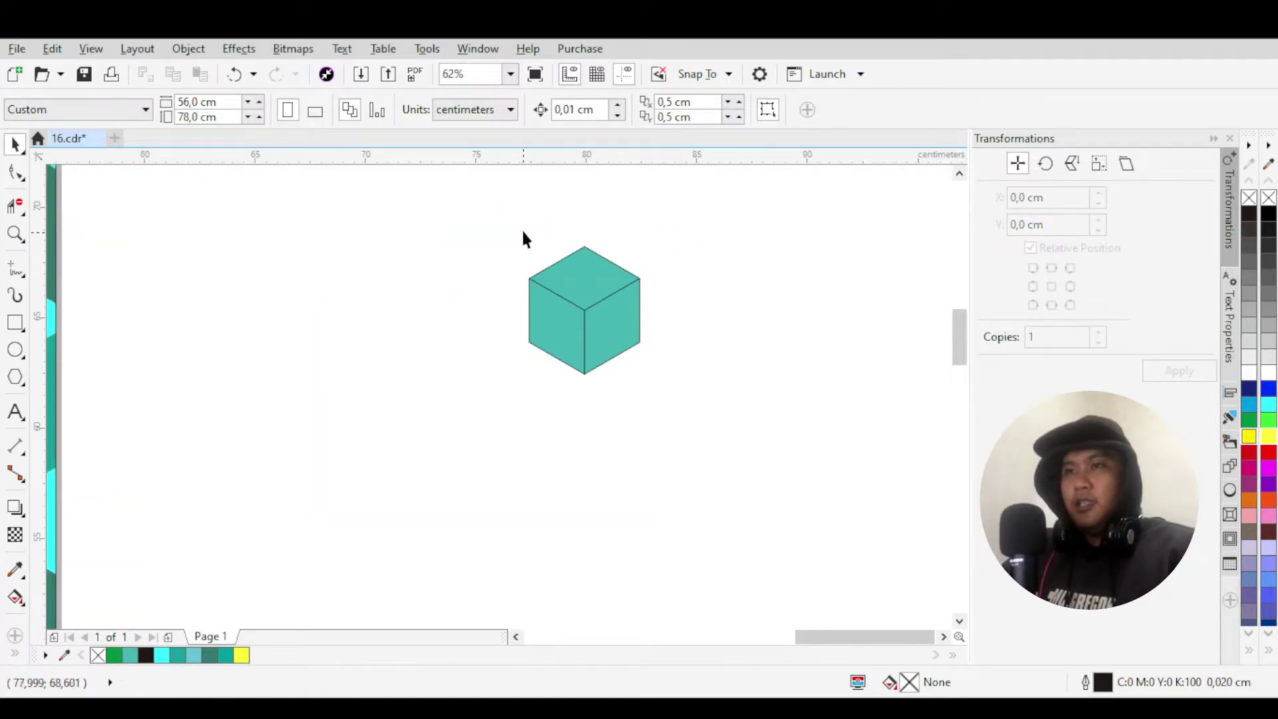
pyautogui.moveTo(700, 406); pyautogui.dragTo(717, 422)
pyautogui.click(717, 422)
pyautogui.moveTo(633, 323)
pyautogui.mouseDown()
pyautogui.moveTo(736, 322)
pyautogui.moveTo(636, 324)
pyautogui.mouseUp()
pyautogui.scroll(-2, 620, 300)
pyautogui.scroll(2, 608, 309)
pyautogui.scroll(-1, 636, 295)
pyautogui.scroll(1, 639, 294)
pyautogui.scroll(-1, 643, 263)
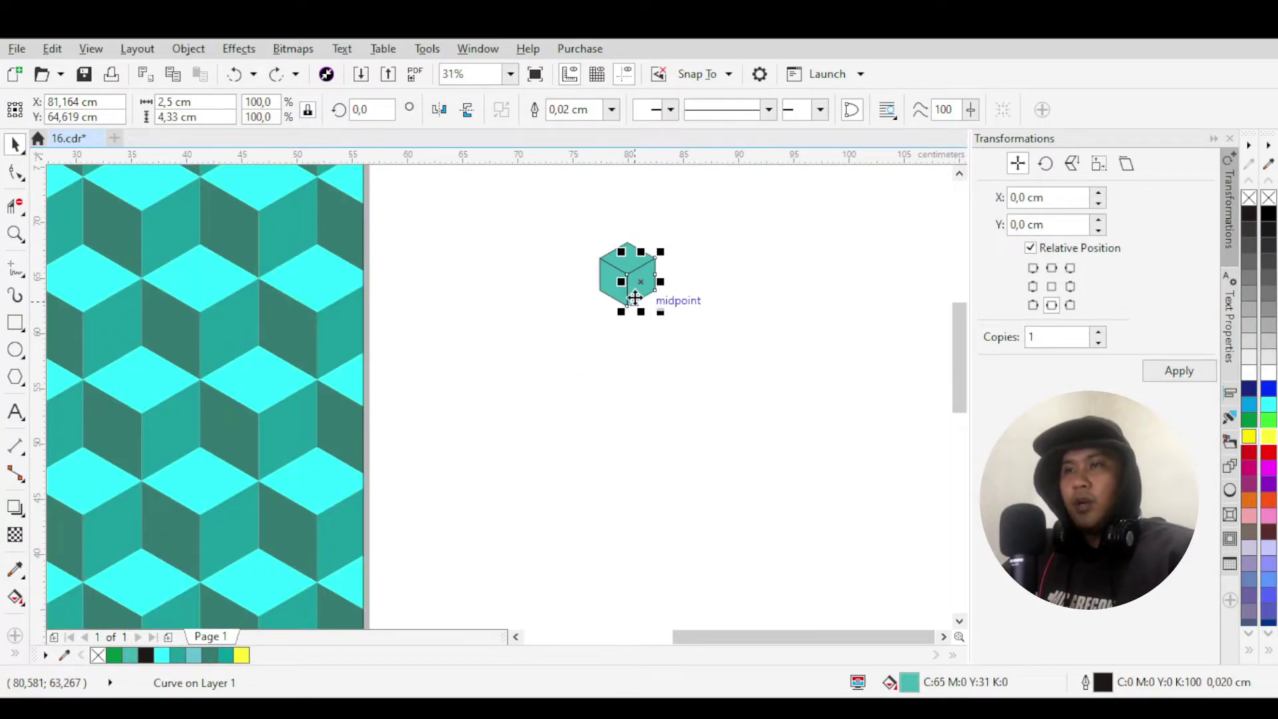
pyautogui.click(752, 326)
pyautogui.scroll(1, 653, 281)
pyautogui.scroll(-1, 654, 274)
# Move the whole filled cube closer to the reference pattern, to about X 70.6 cm.
pyautogui.click(620, 249)
pyautogui.click(558, 210)
pyautogui.moveTo(558, 210); pyautogui.dragTo(544, 274)
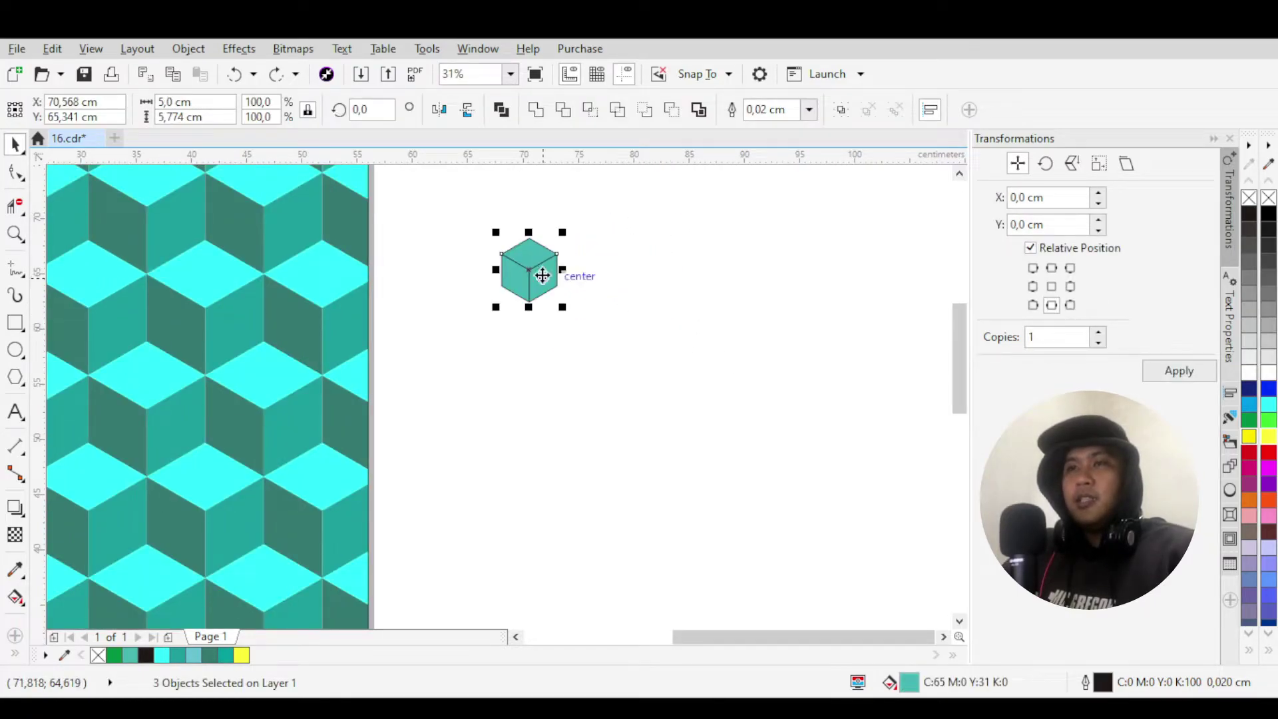
pyautogui.click(636, 342)
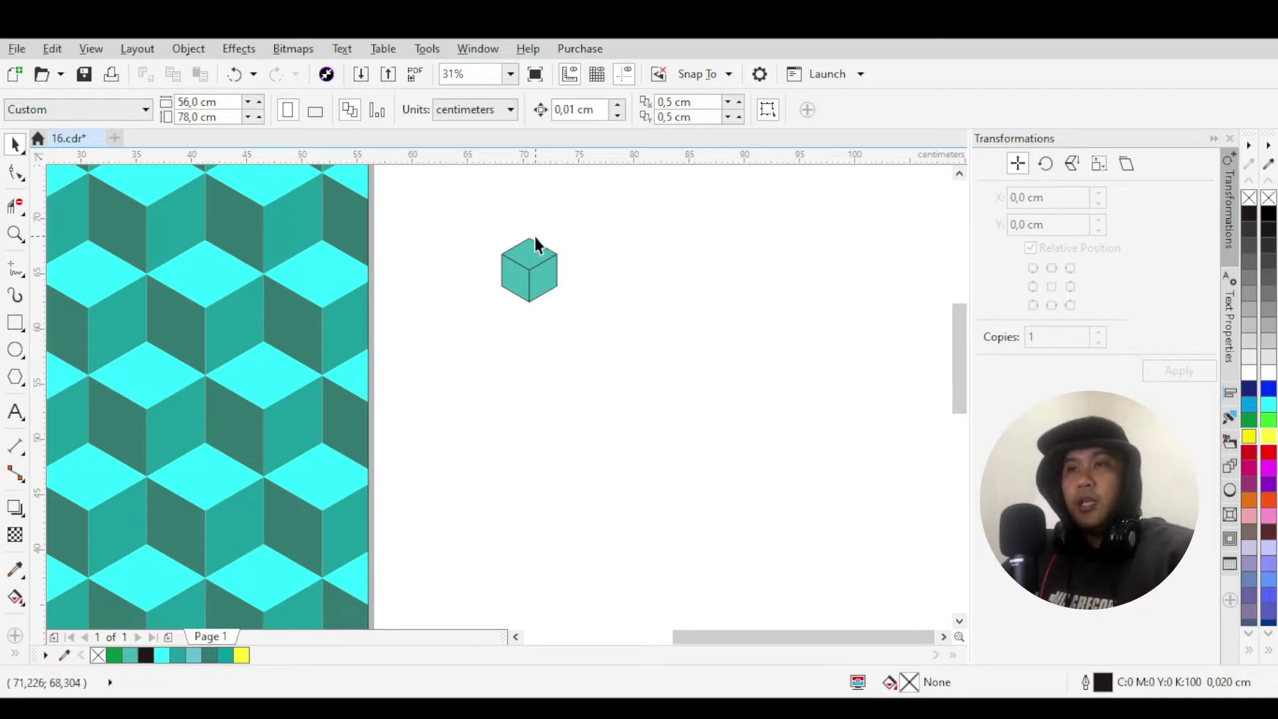
# Try applying a light blue sampled from the reference pattern to the cube's left inner diagonal edge, and undo it.
pyautogui.click(526, 258)
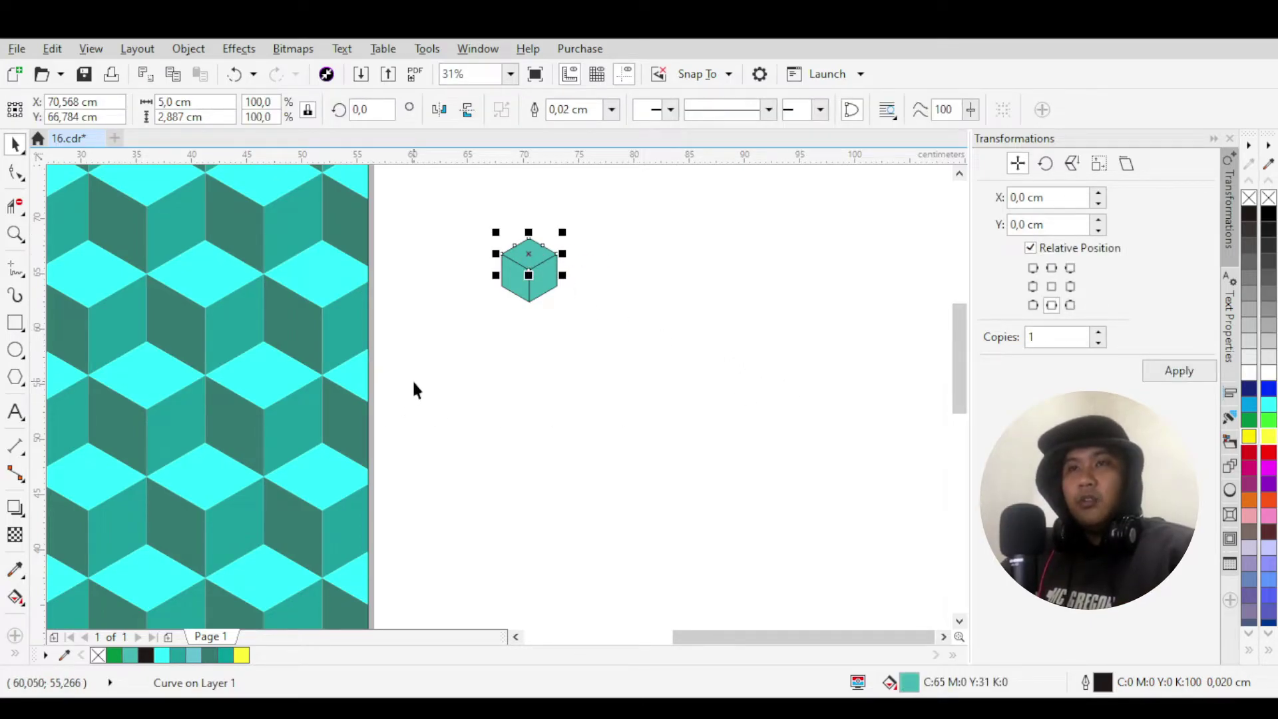
pyautogui.click(417, 345)
pyautogui.click(536, 257)
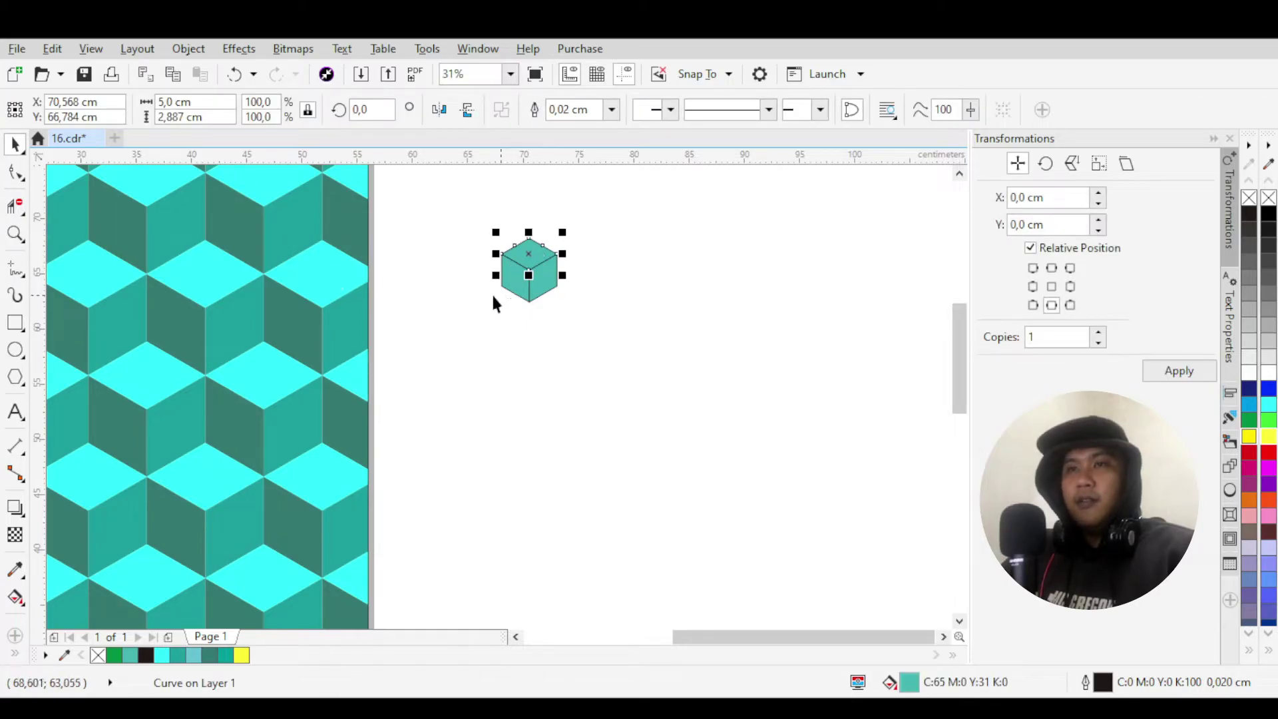
pyautogui.click(15, 570)
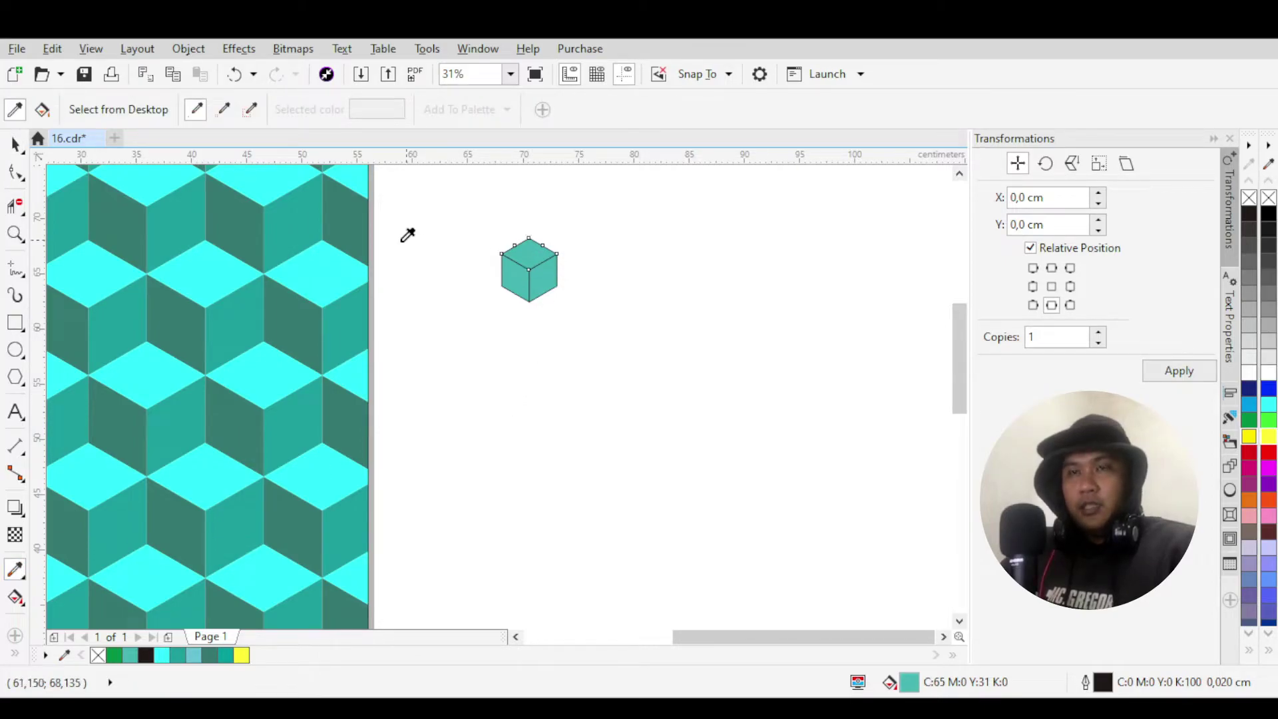
pyautogui.click(320, 265)
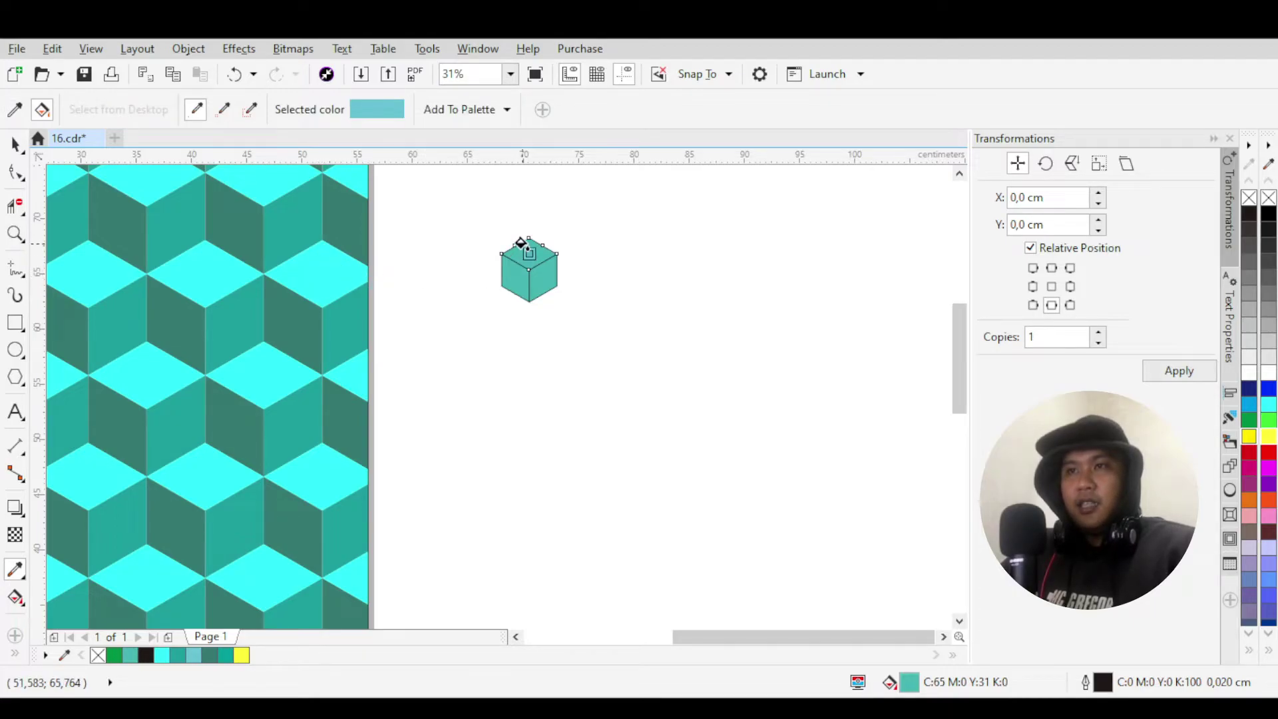
pyautogui.scroll(2, 521, 242)
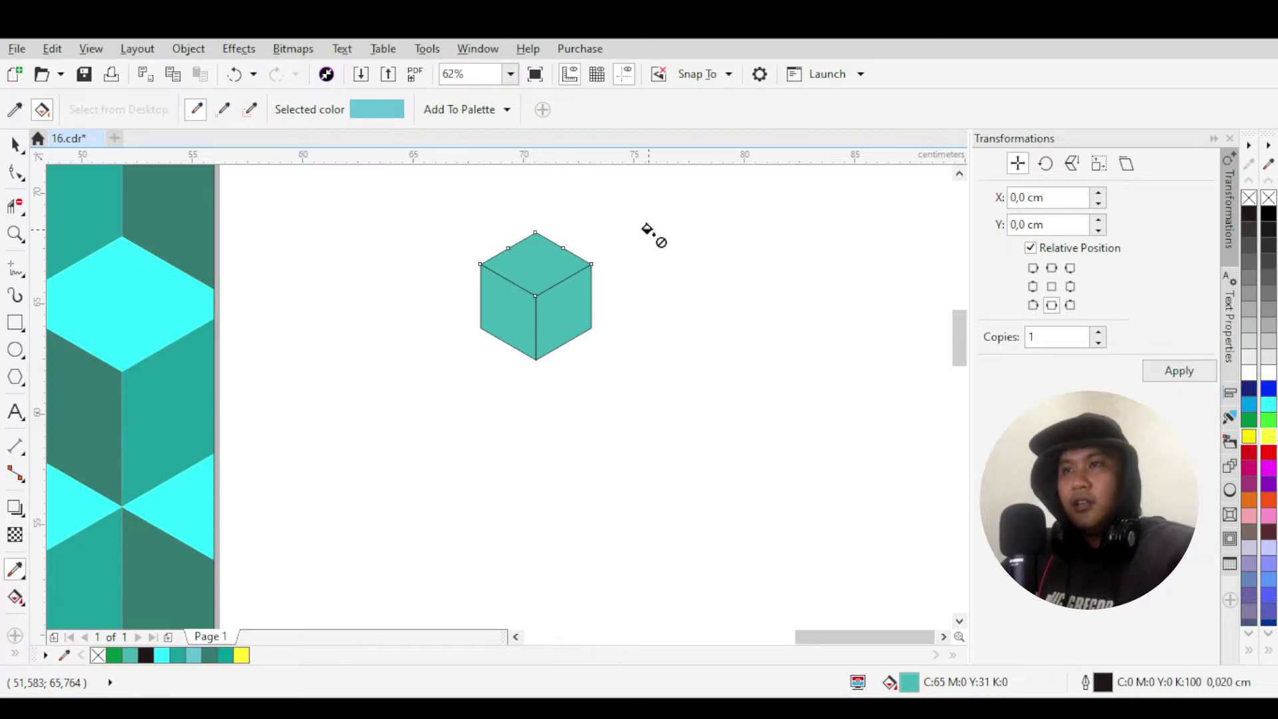
pyautogui.click(507, 278)
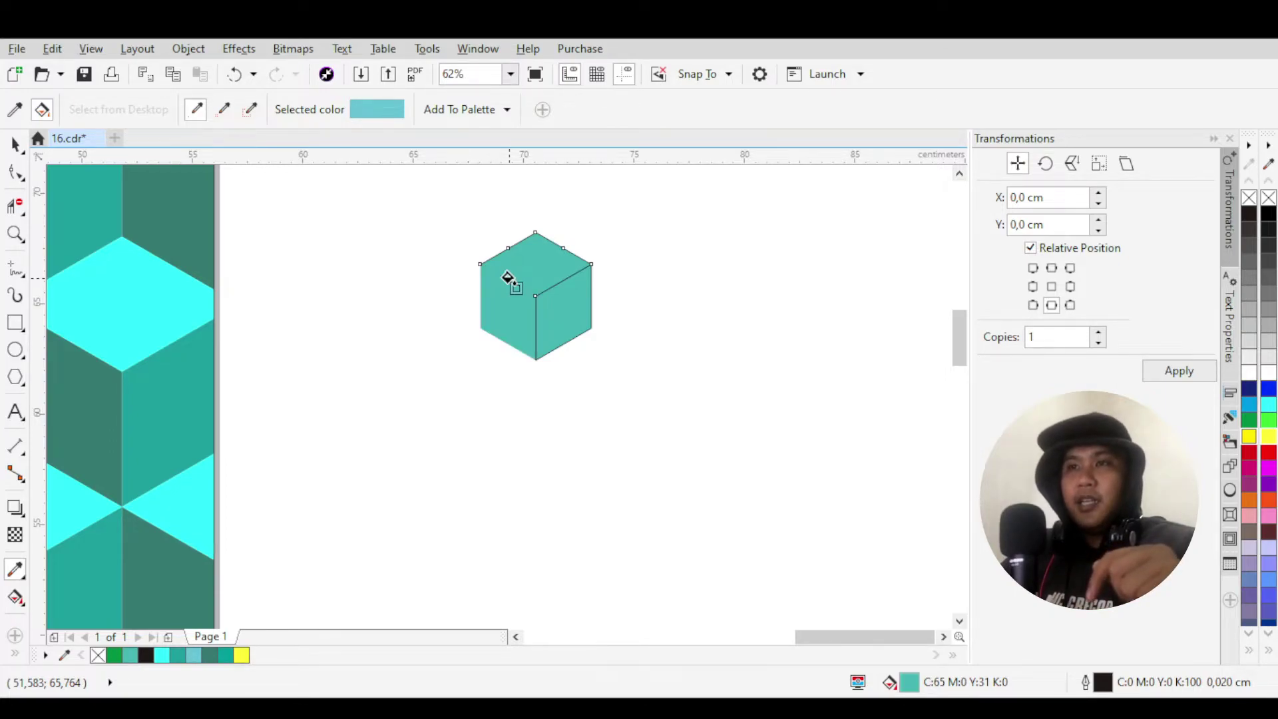
pyautogui.scroll(3, 525, 288)
pyautogui.scroll(2, 679, 385)
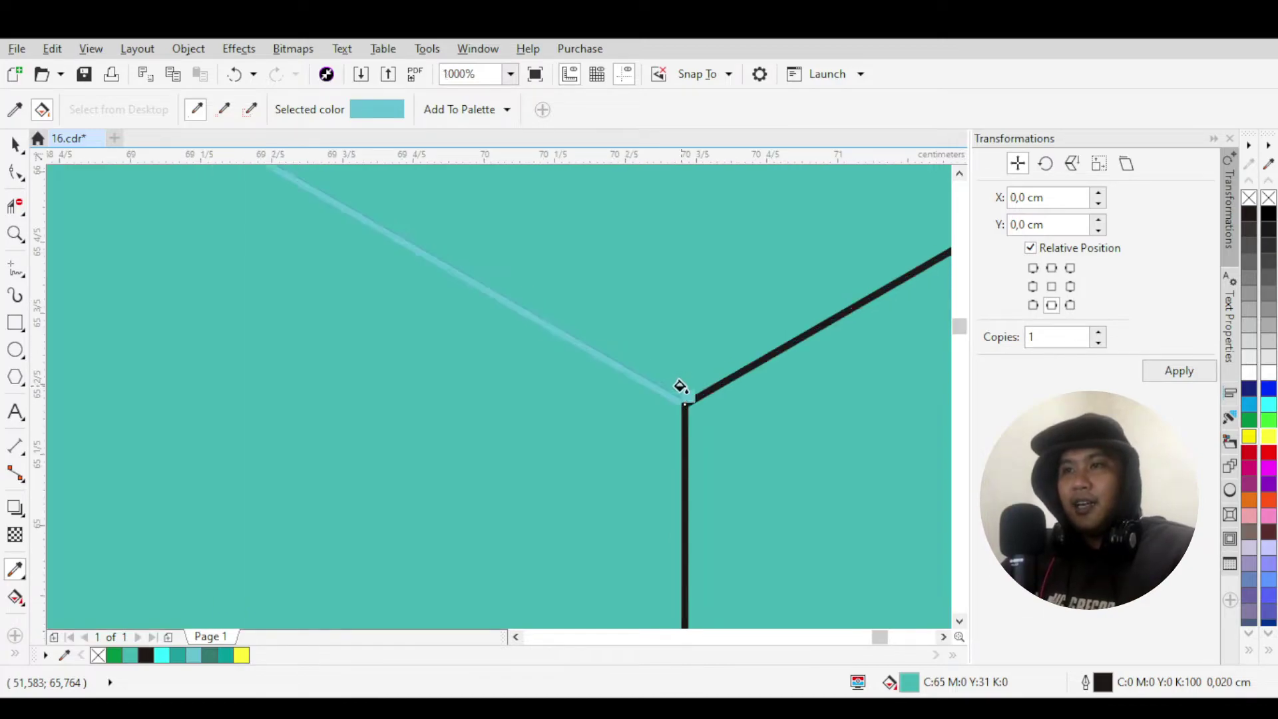
pyautogui.scroll(-3, 650, 386)
pyautogui.hotkey('ctrl', 'z')
pyautogui.scroll(-2, 593, 355)
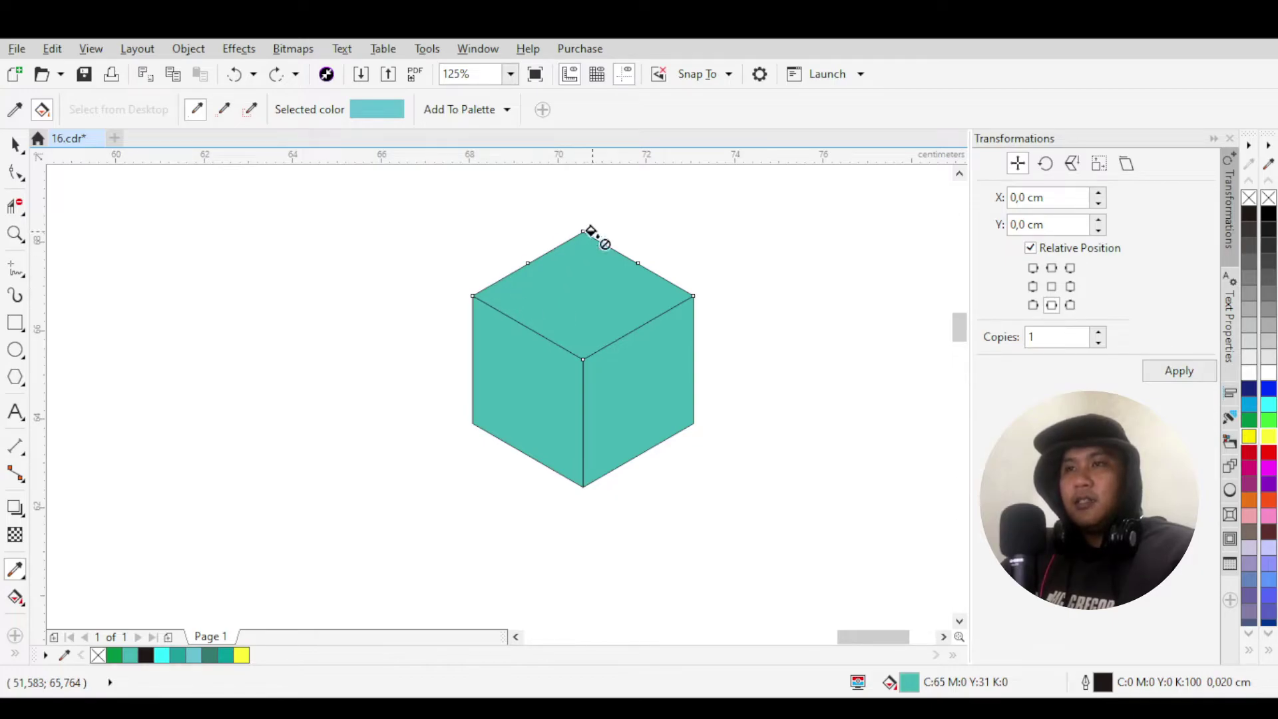
# Fill the cube's top face with the sampled light blue (C56 M0 Y15 K0).
pyautogui.click(576, 282)
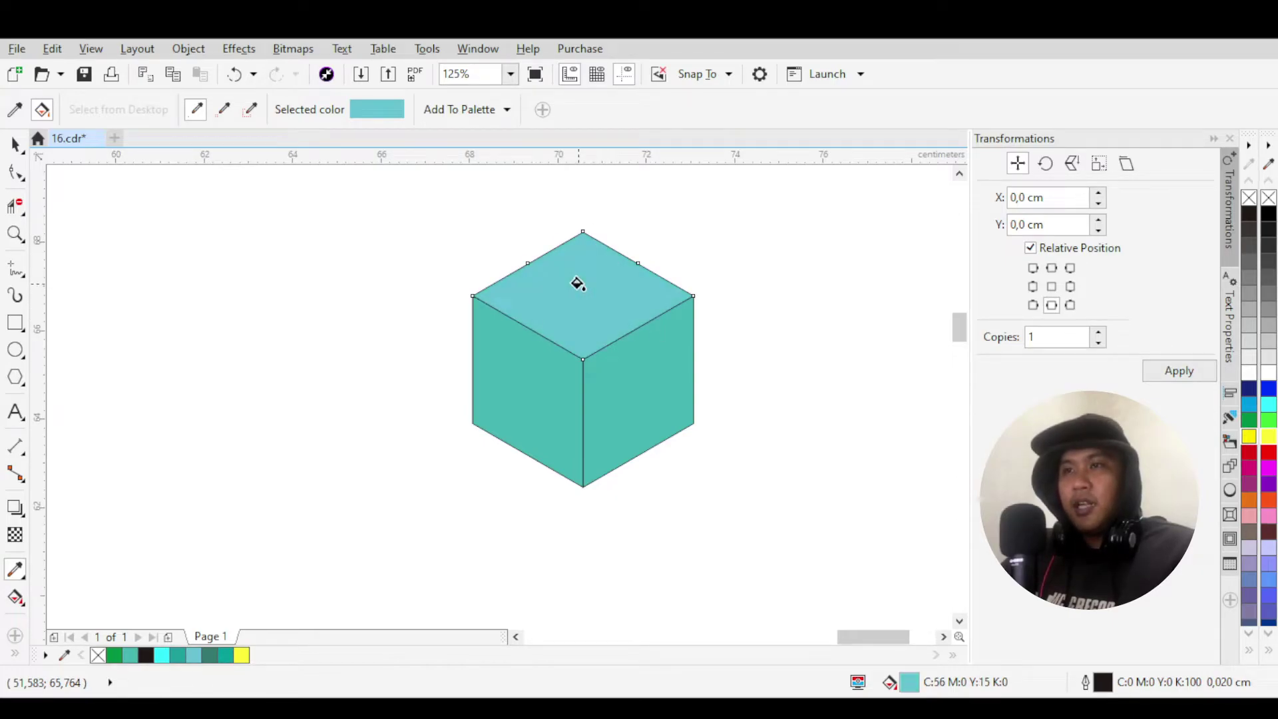
pyautogui.scroll(-1, 586, 281)
pyautogui.scroll(1, 557, 279)
pyautogui.scroll(-1, 551, 280)
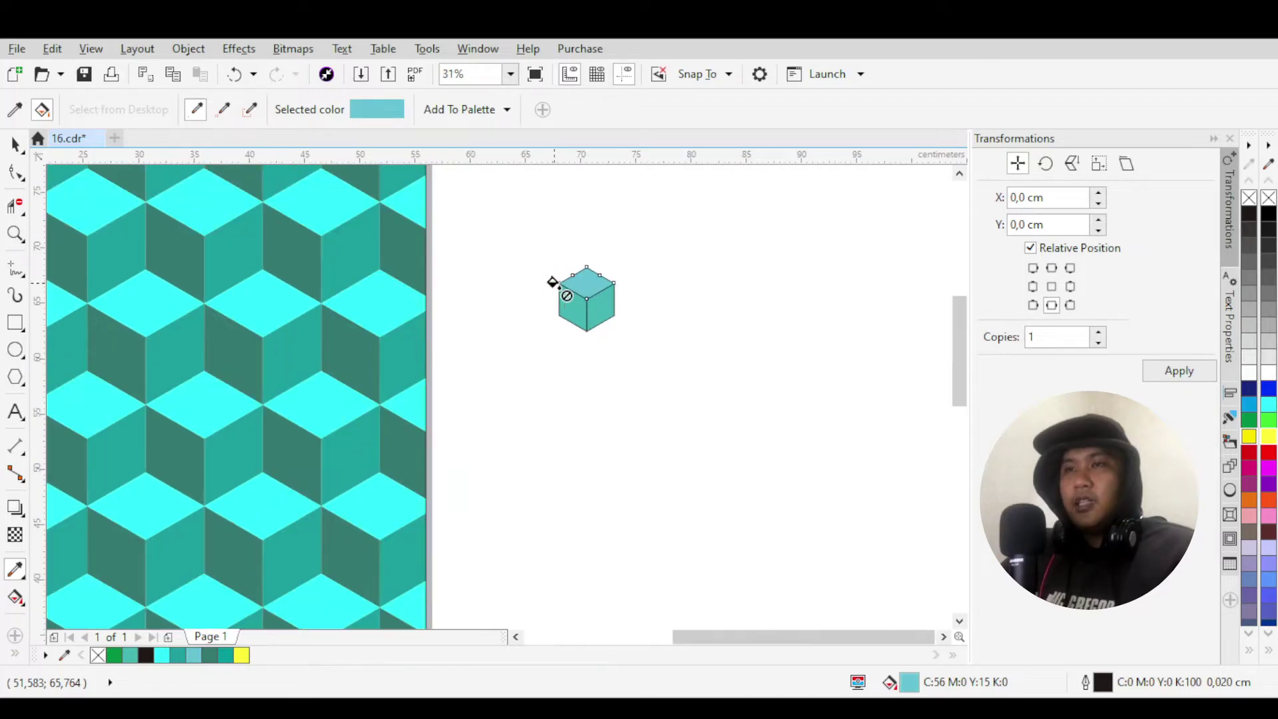
pyautogui.scroll(1, 591, 272)
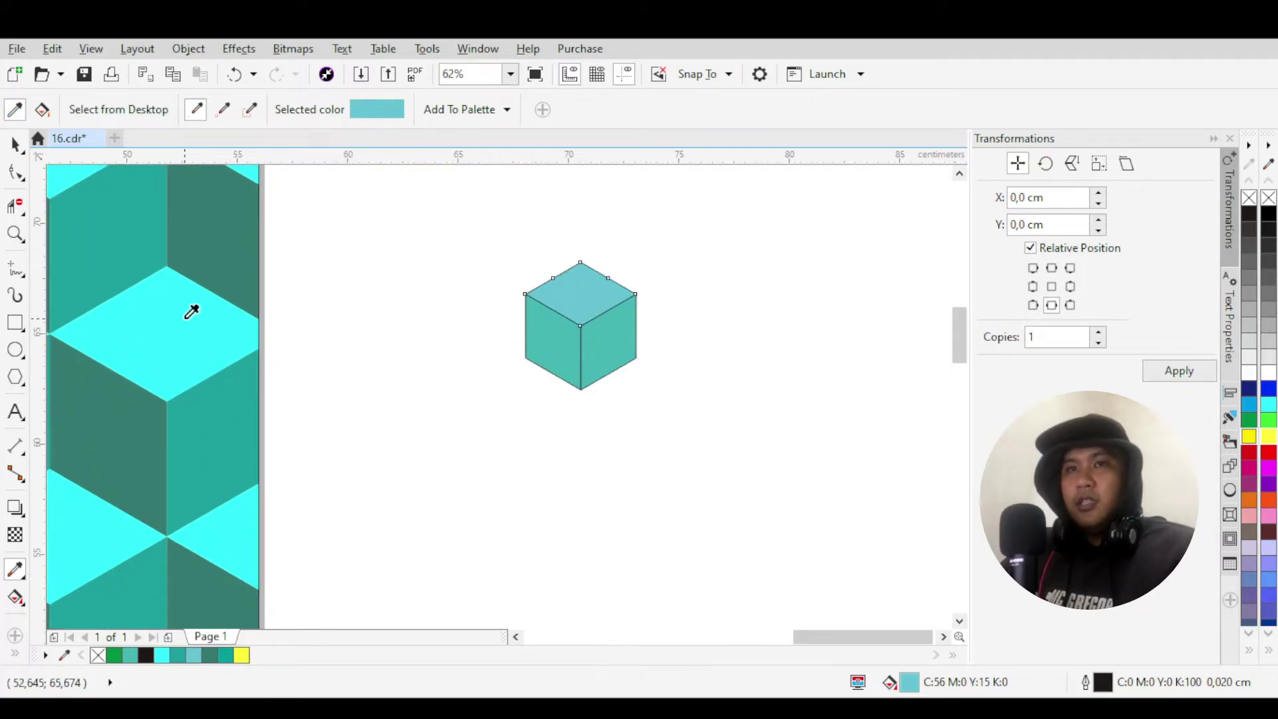
# Release the reference cube pattern from its PowerClip rectangle.
pyautogui.click(14, 143)
pyautogui.click(203, 266)
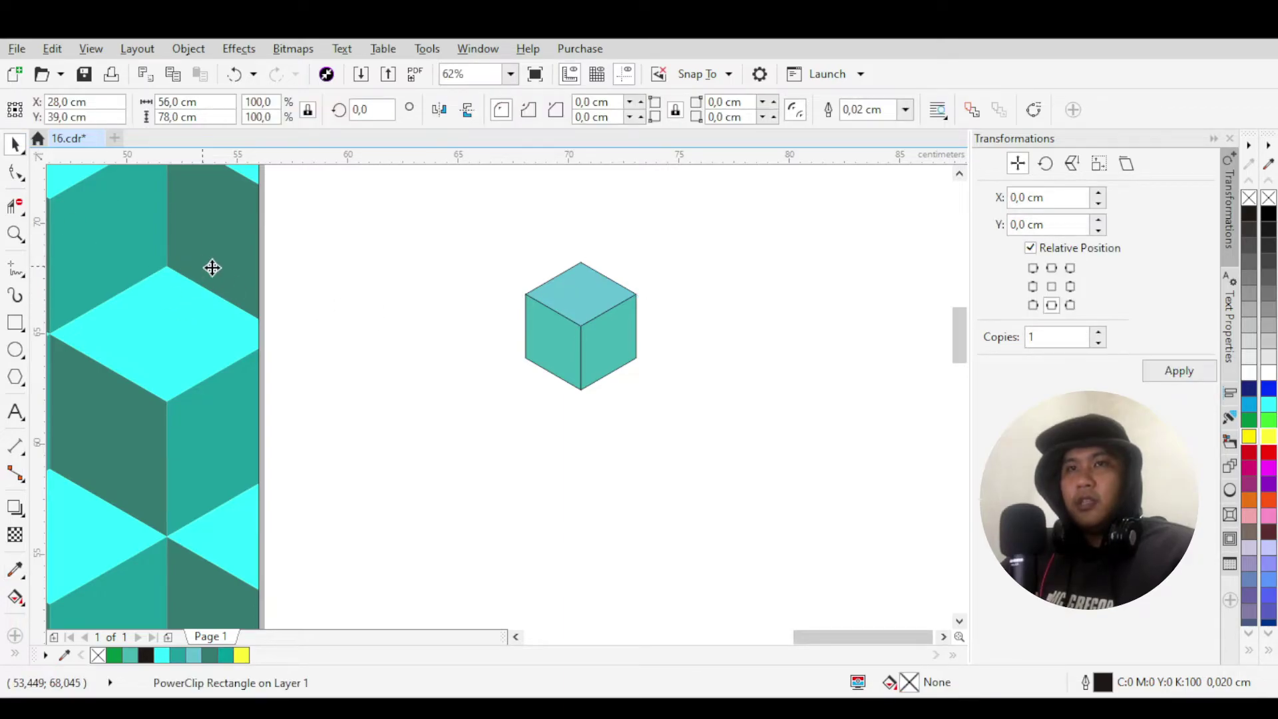
pyautogui.hotkey('ctrl', 'z')
pyautogui.scroll(-1, 486, 371)
pyautogui.click(437, 365)
pyautogui.hotkey('ctrl', 'shift', 'z')
pyautogui.scroll(1, 506, 342)
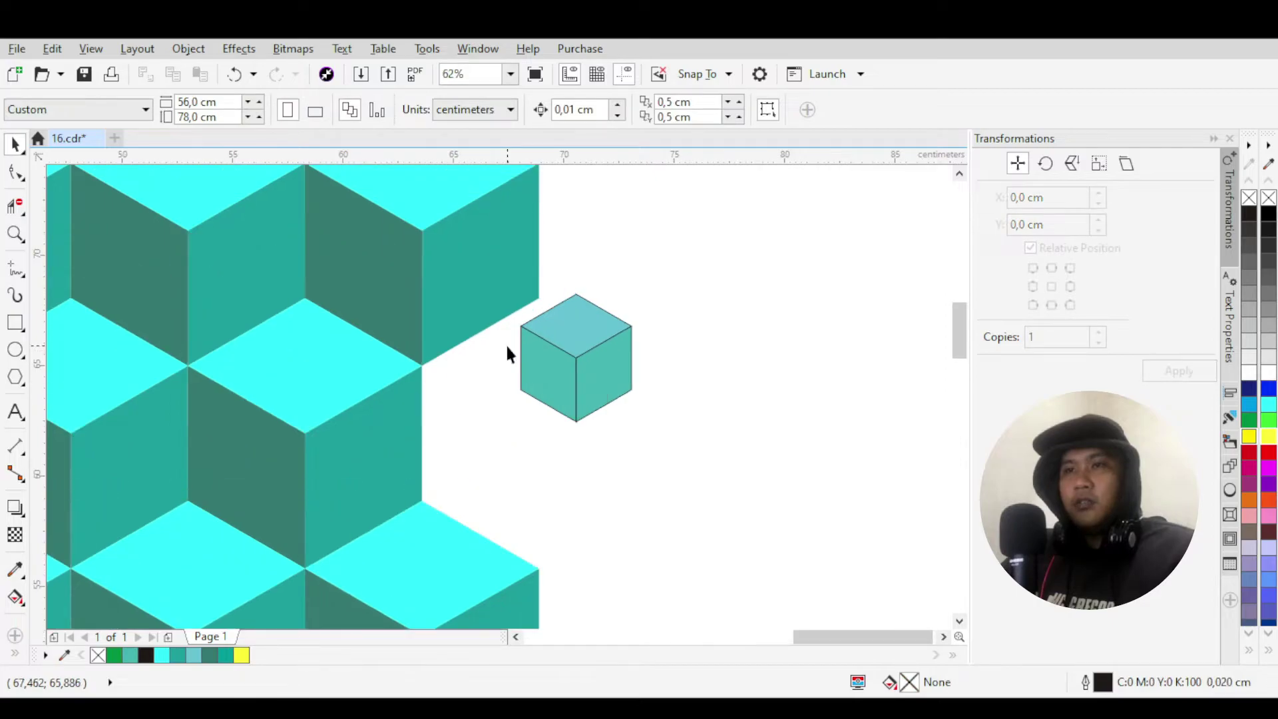
# Sample the cyan of a top face in the reference pattern and apply it (#00FFFF) to the cube's top face.
pyautogui.click(561, 332)
pyautogui.click(15, 570)
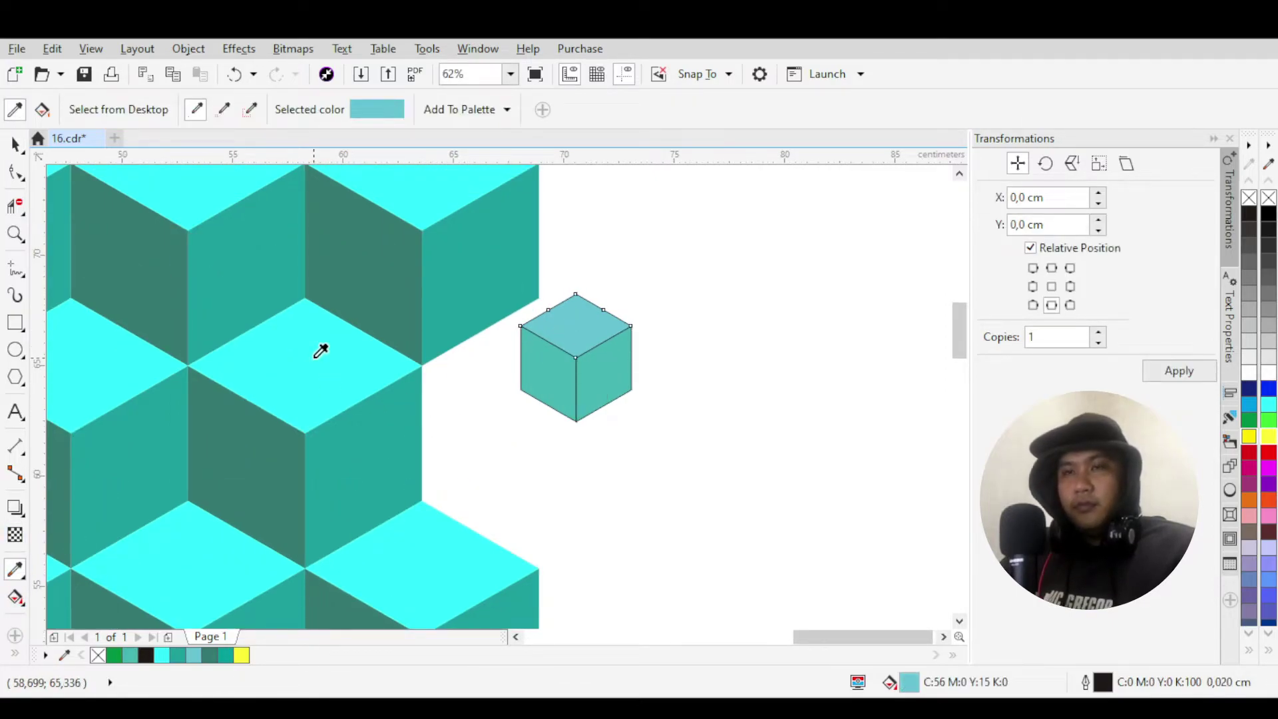
pyautogui.click(321, 351)
pyautogui.click(571, 317)
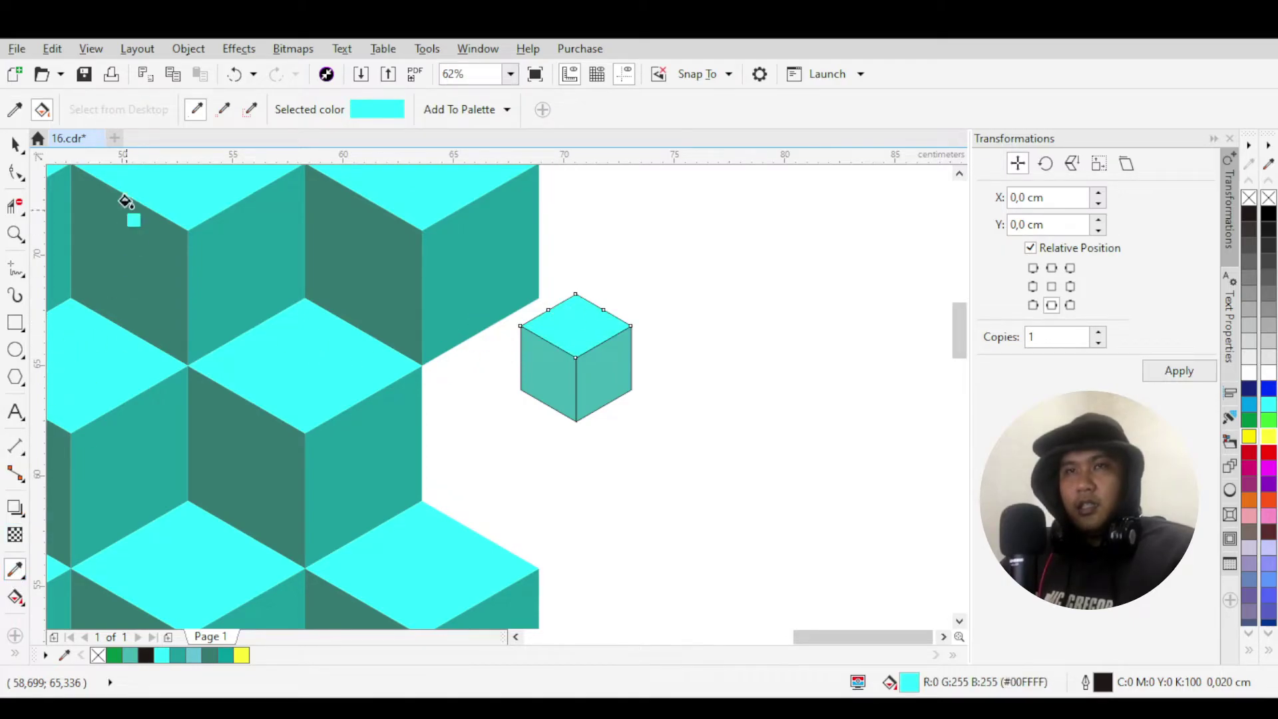
# Sample the dark green of a left face in the reference pattern and fill the cube's left face with it.
pyautogui.click(15, 109)
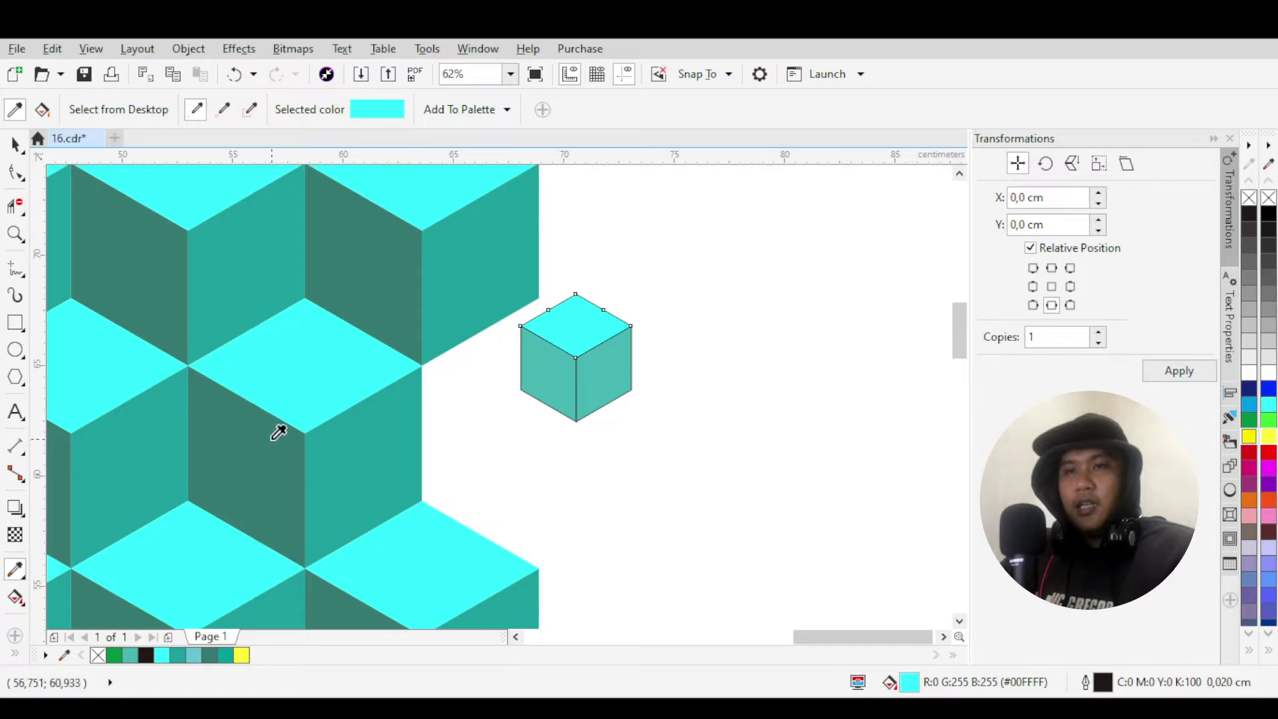
pyautogui.click(238, 449)
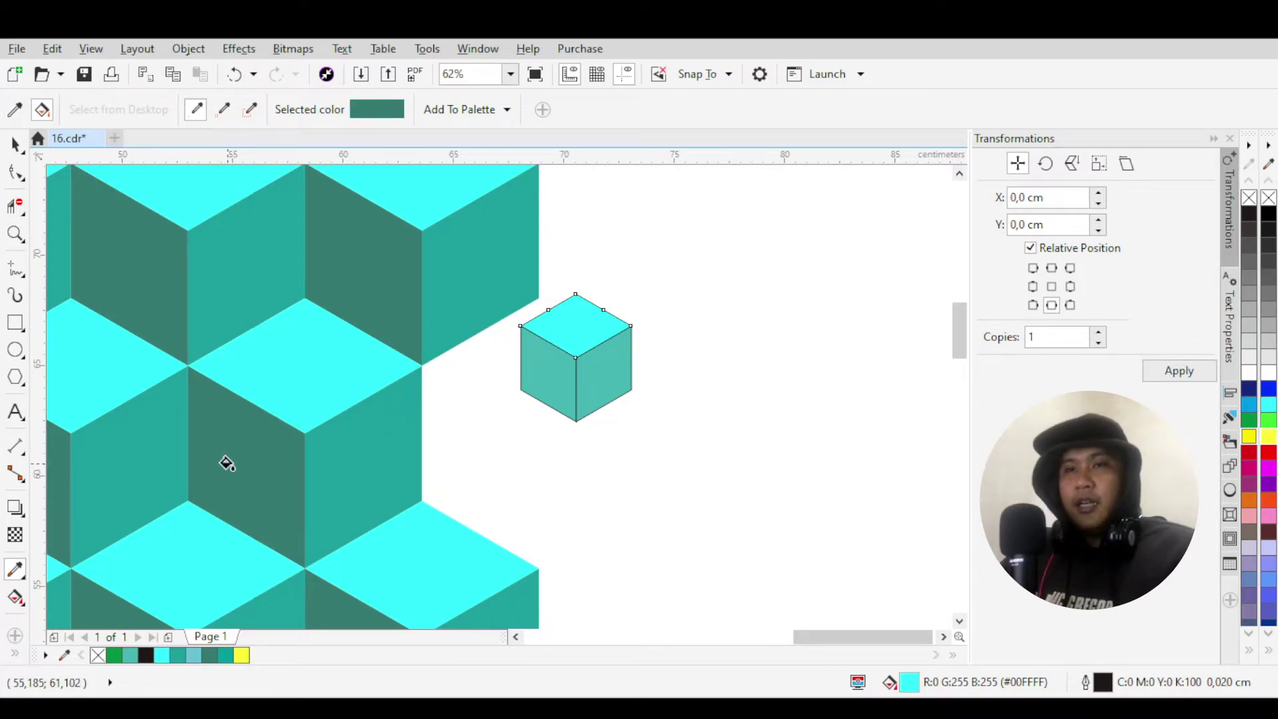
pyautogui.click(539, 363)
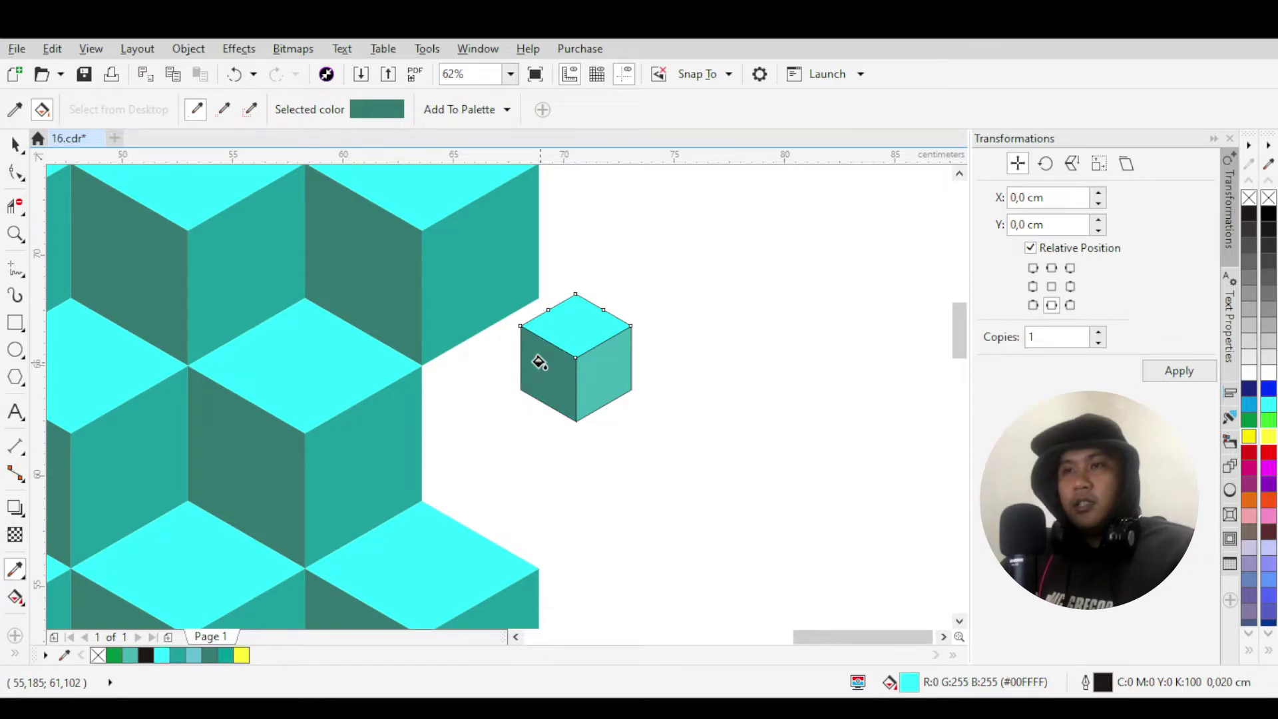
# Sample the medium teal of a right face in the reference pattern and fill the cube's right face with it.
pyautogui.click(15, 110)
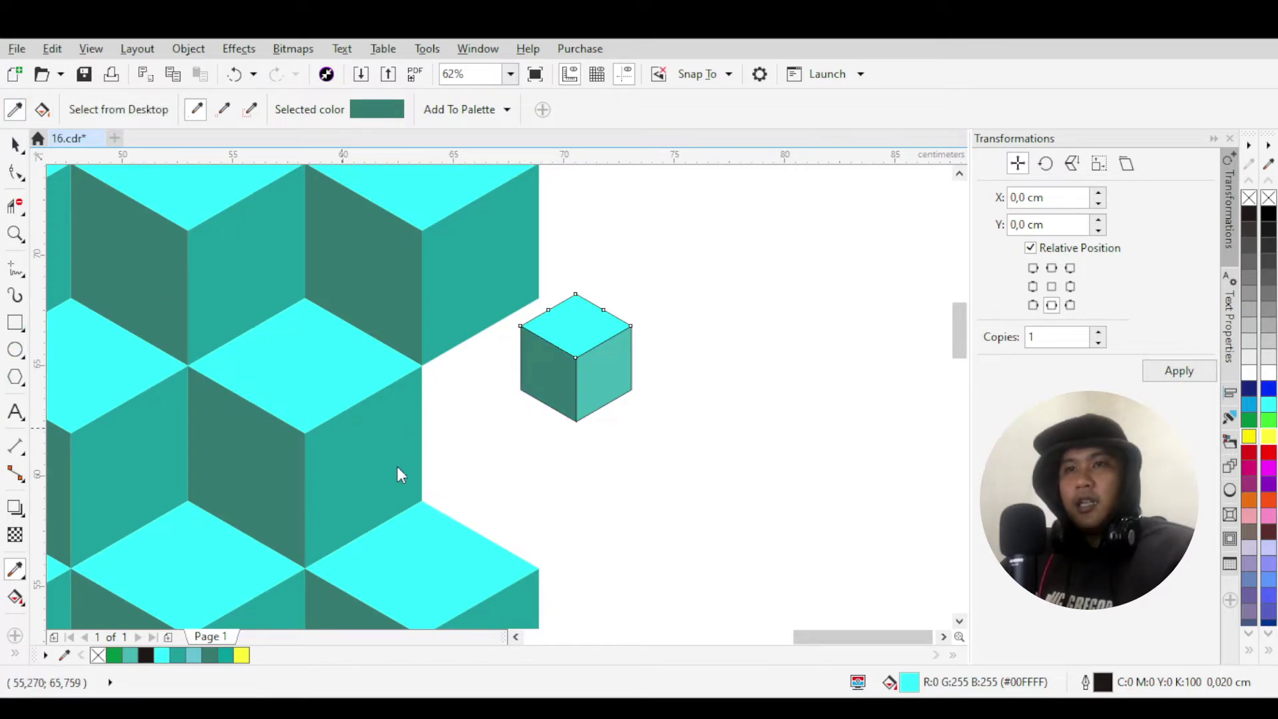
pyautogui.click(395, 439)
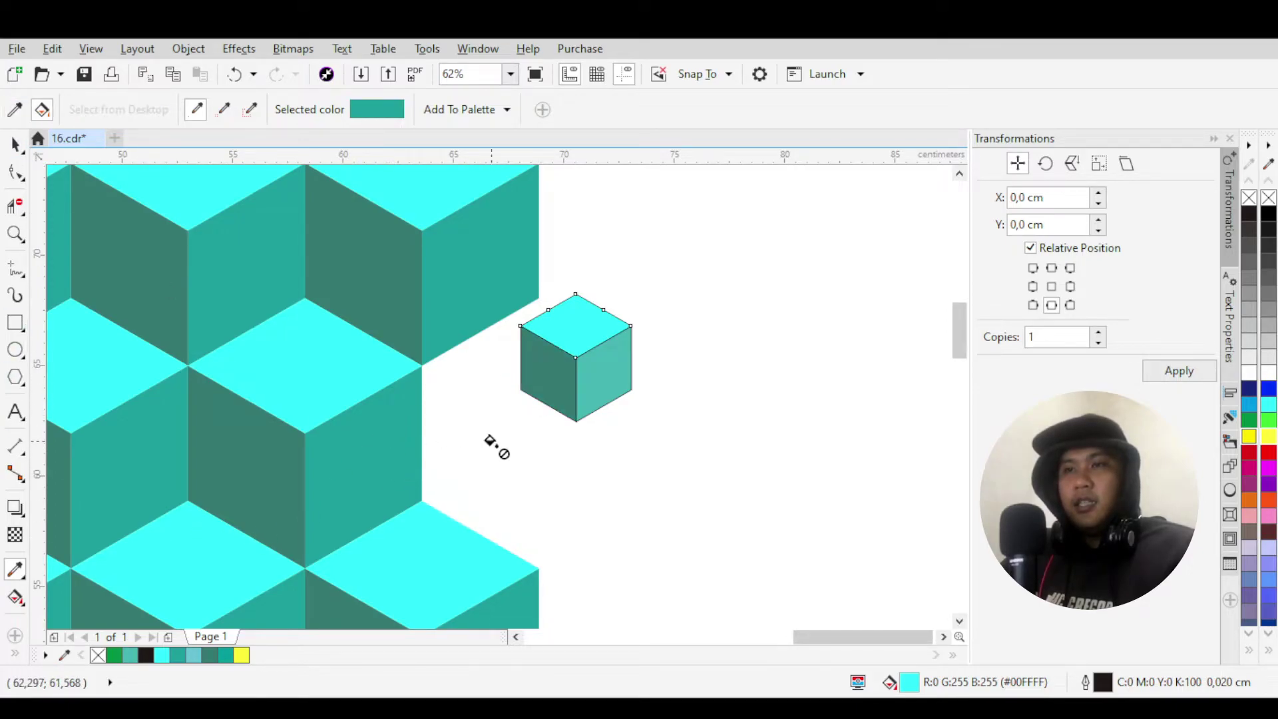
pyautogui.click(601, 368)
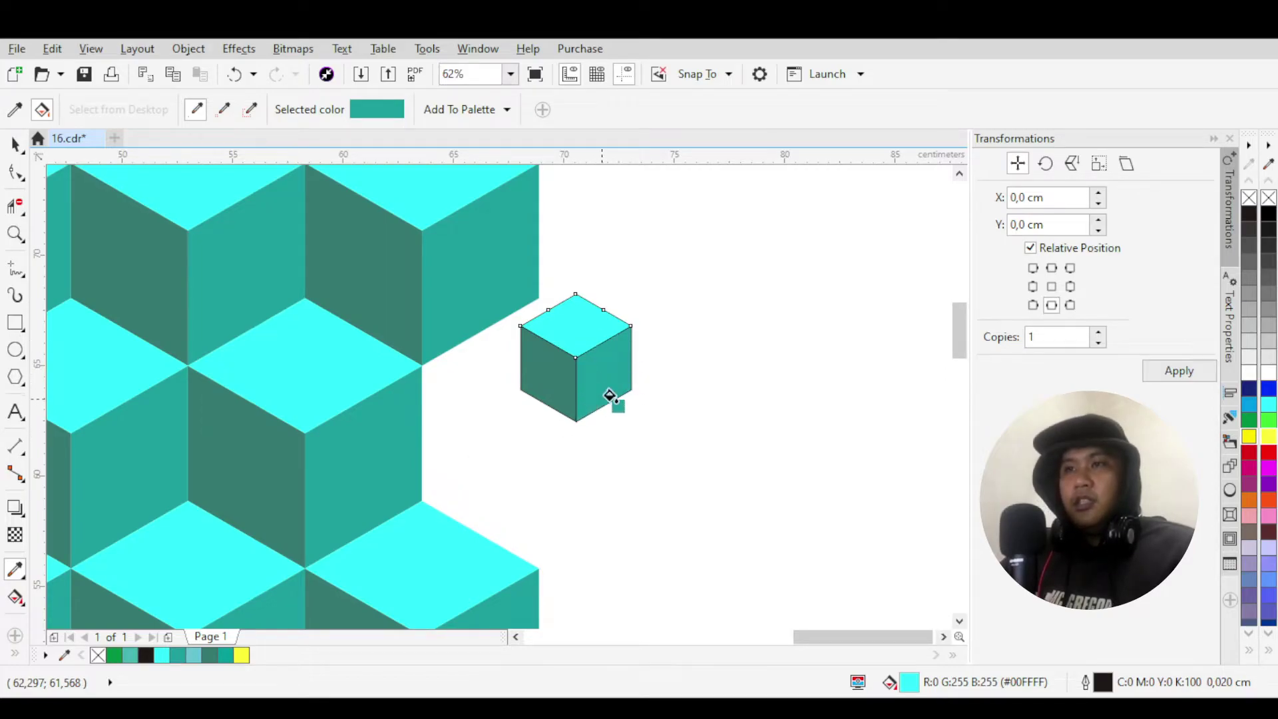
# Select all three coloured faces and move the cube away from the pattern, to about X 76.7 cm, Y 64.6 cm.
pyautogui.click(14, 145)
pyautogui.click(699, 309)
pyautogui.moveTo(693, 277); pyautogui.dragTo(514, 443)
pyautogui.moveTo(593, 380); pyautogui.dragTo(726, 396)
pyautogui.scroll(2, 782, 349)
pyautogui.scroll(-2, 783, 348)
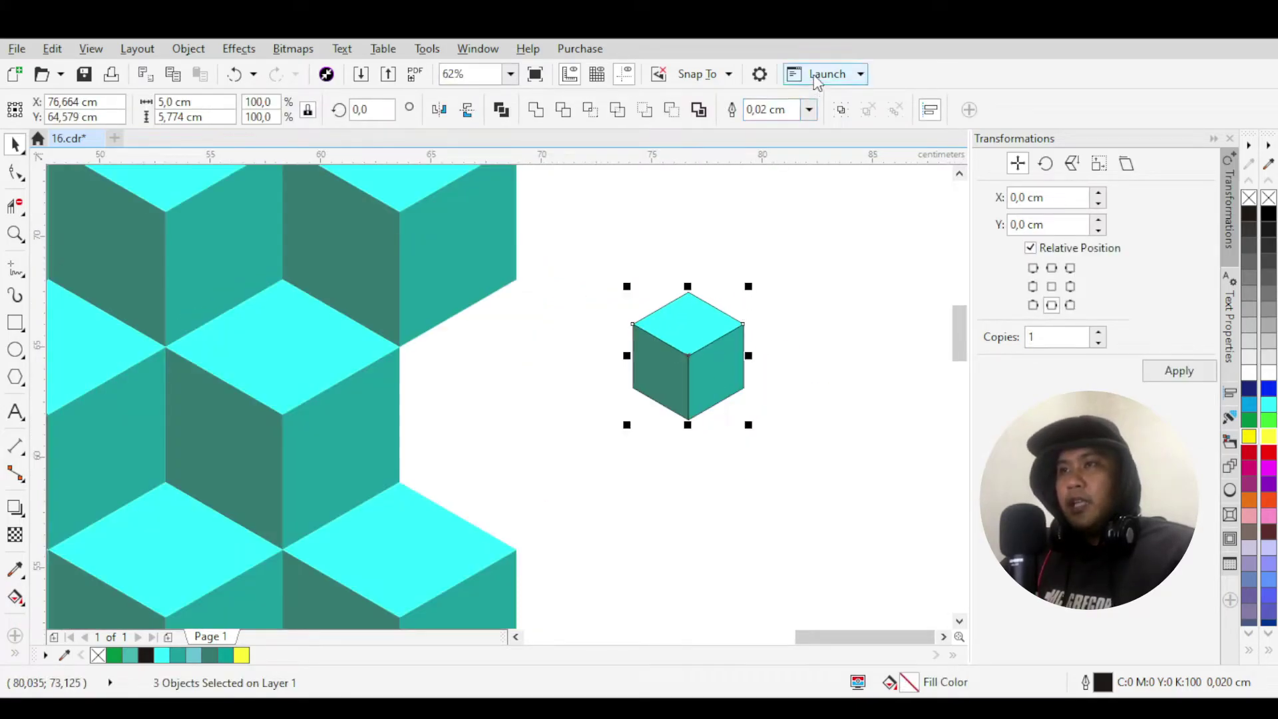
# Remove the outline from the cube's three selected faces by setting the outline width to None.
pyautogui.click(789, 110)
pyautogui.write('0')
pyautogui.press('Return')
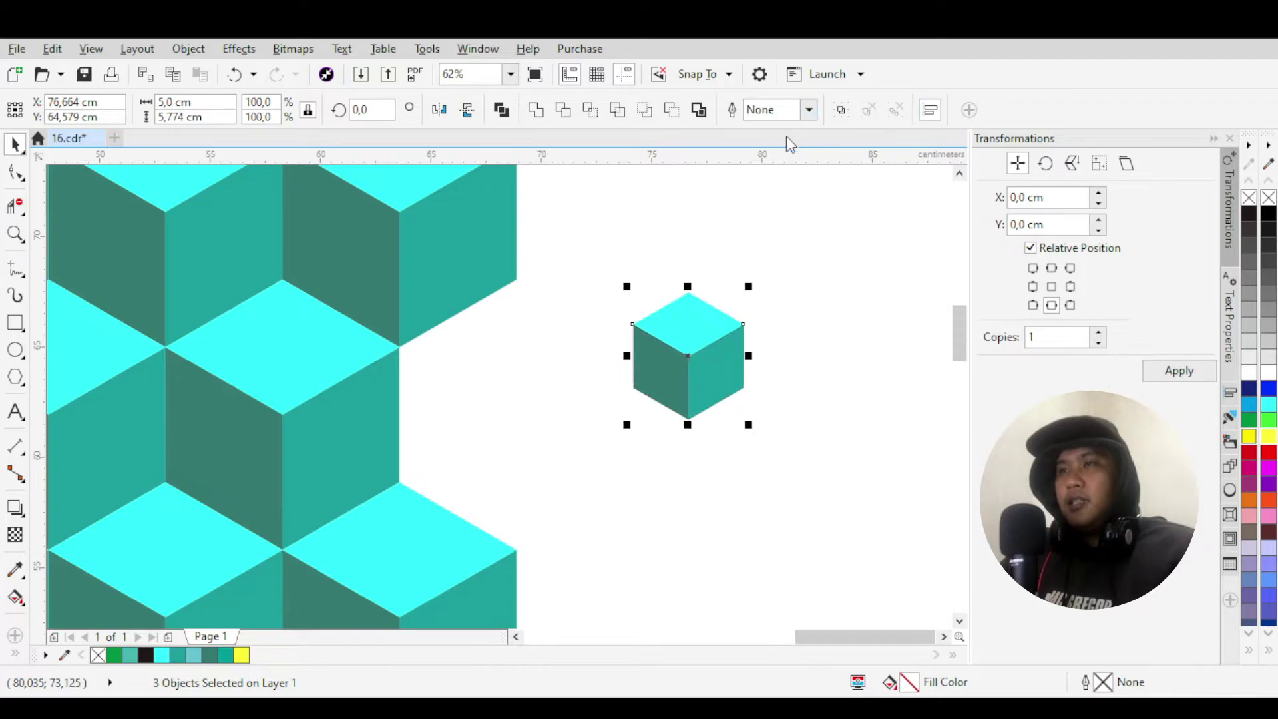
# Place the large reference pattern group back inside the empty page-sized PowerClip frame.
pyautogui.click(601, 322)
pyautogui.scroll(-4, 602, 322)
pyautogui.scroll(-1, 600, 333)
pyautogui.scroll(1, 571, 320)
pyautogui.scroll(-1, 571, 314)
pyautogui.click(570, 314)
pyautogui.moveTo(571, 314); pyautogui.dragTo(364, 311)
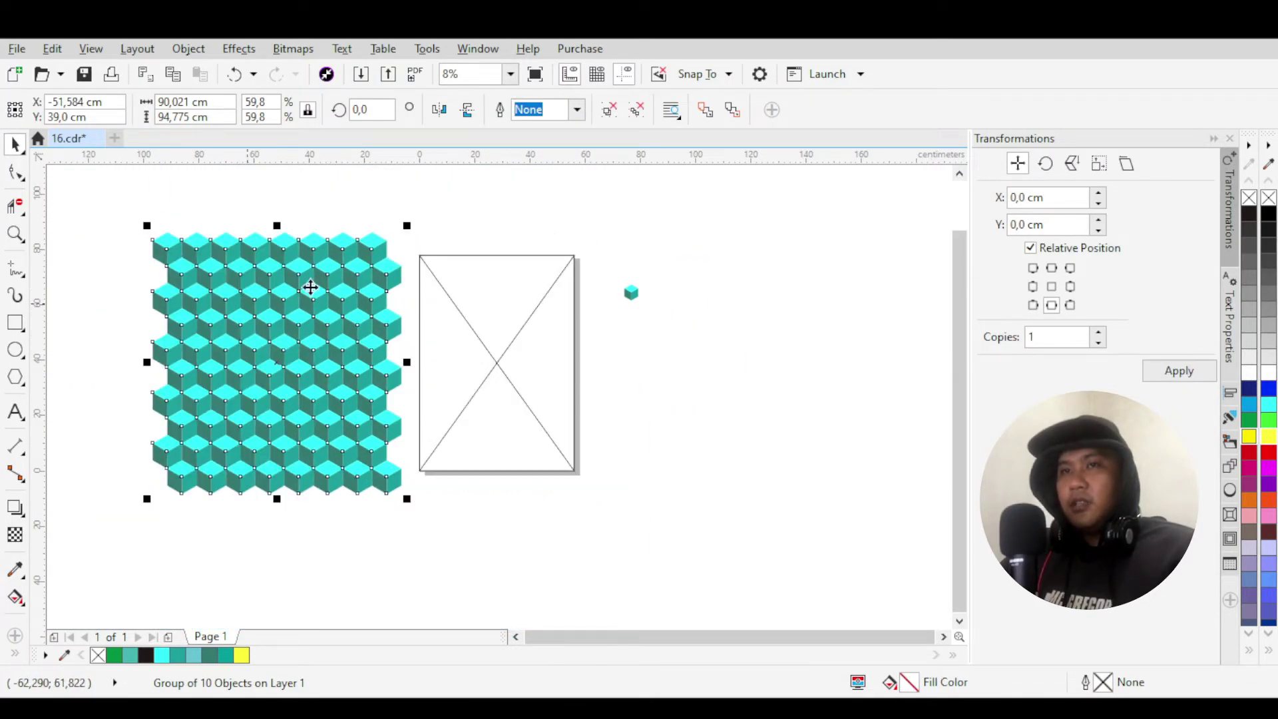
pyautogui.moveTo(377, 241); pyautogui.dragTo(499, 362)
pyautogui.scroll(2, 665, 281)
pyautogui.scroll(-2, 536, 253)
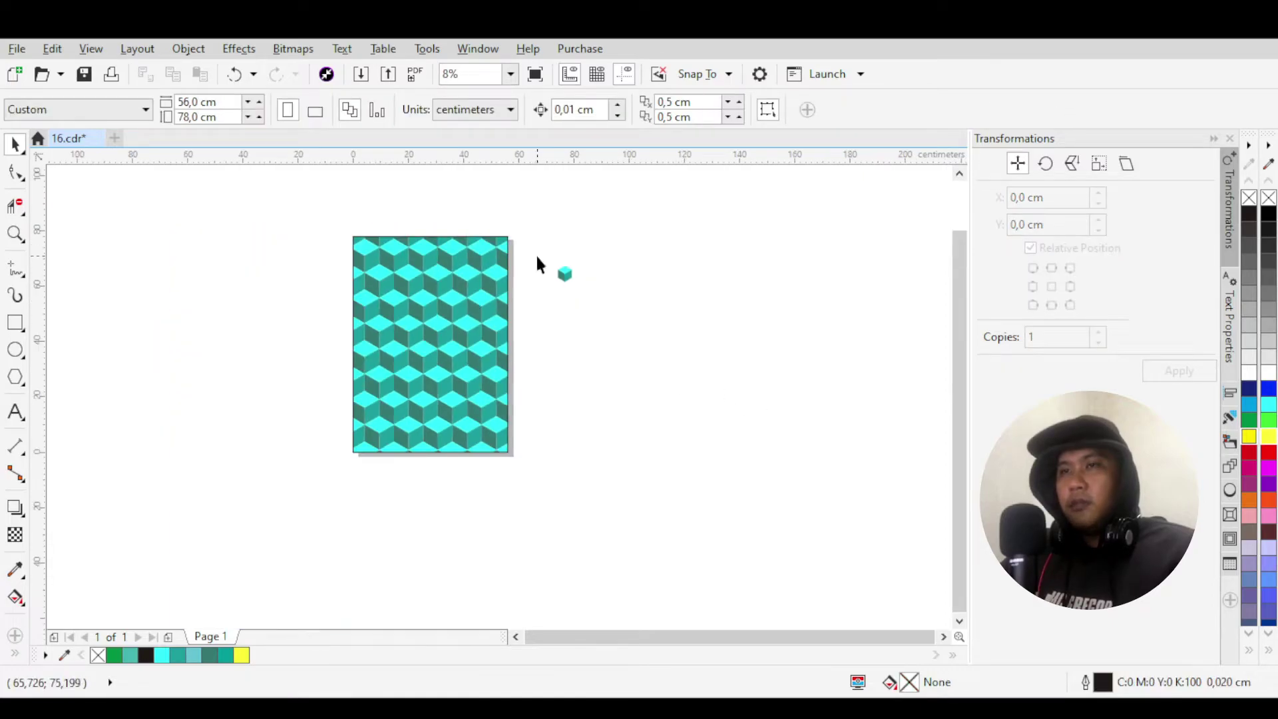
# Group the small cube's three coloured faces into one object.
pyautogui.scroll(3, 564, 276)
pyautogui.scroll(-1, 563, 275)
pyautogui.scroll(1, 550, 297)
pyautogui.scroll(-1, 543, 333)
pyautogui.click(549, 325)
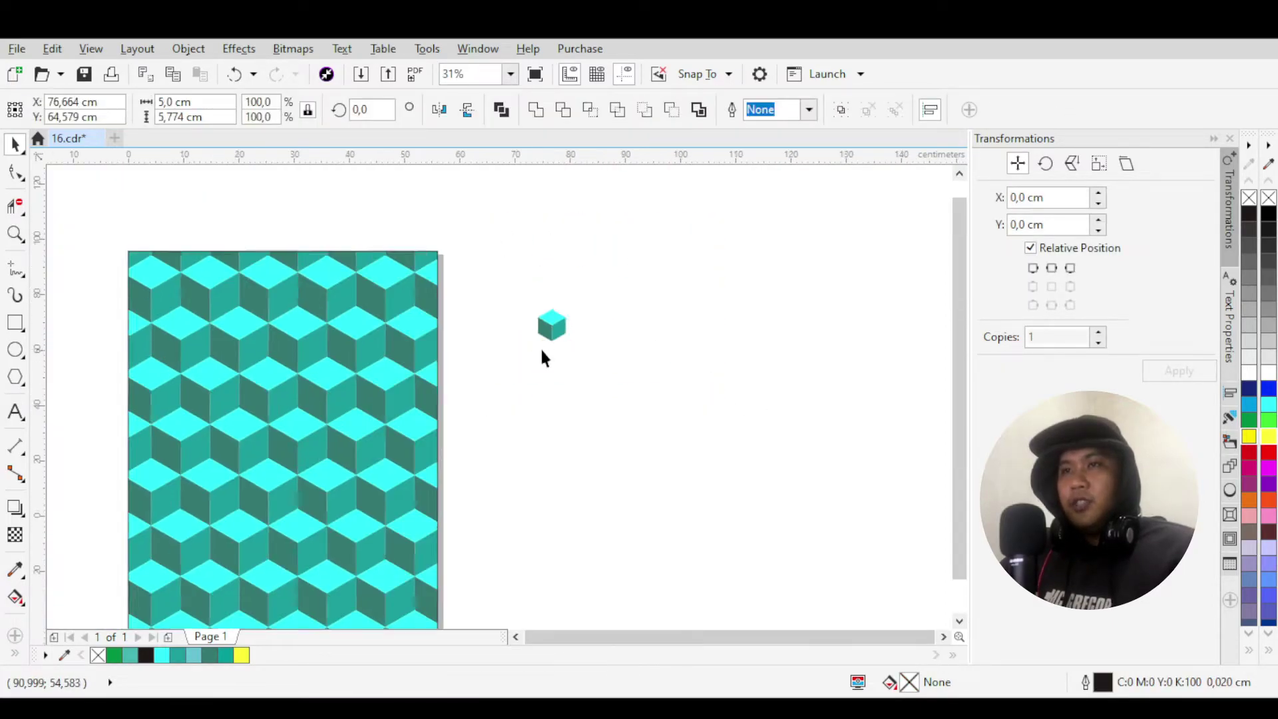
pyautogui.scroll(-1, 548, 333)
pyautogui.scroll(2, 547, 333)
pyautogui.scroll(-1, 548, 346)
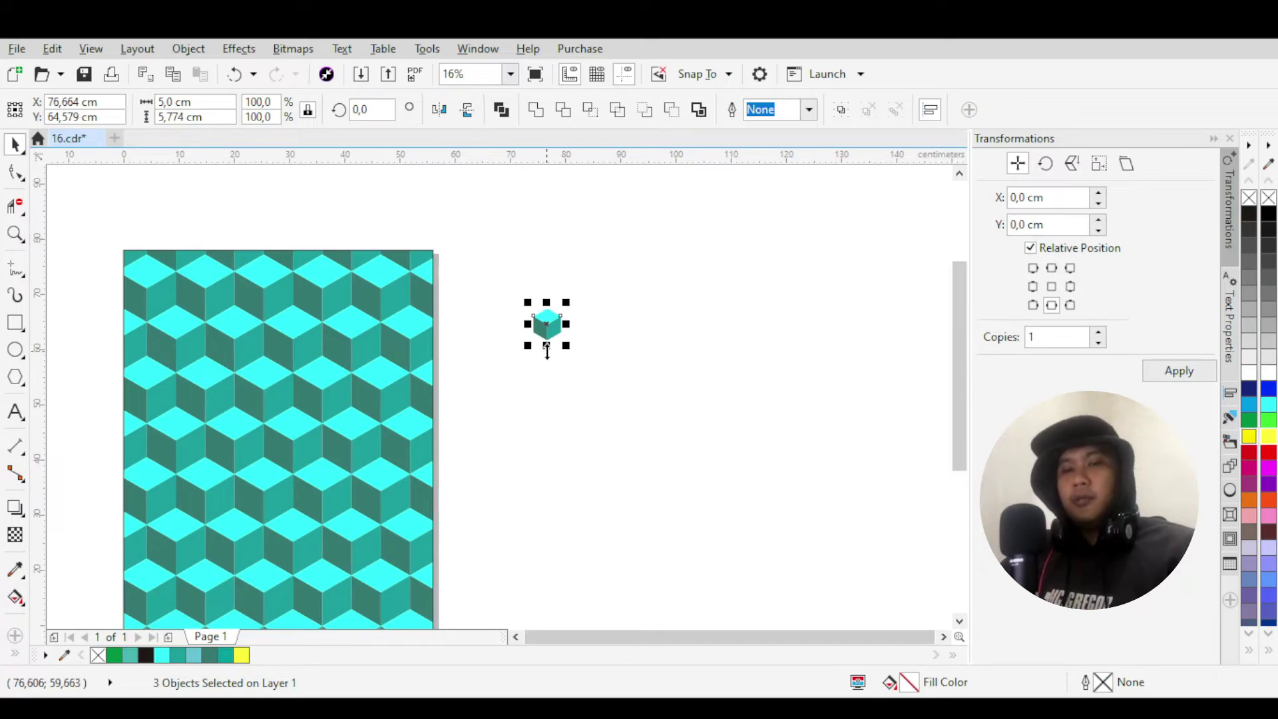
pyautogui.hotkey('ctrl', 'g')
pyautogui.hotkey('ctrl', 'z')
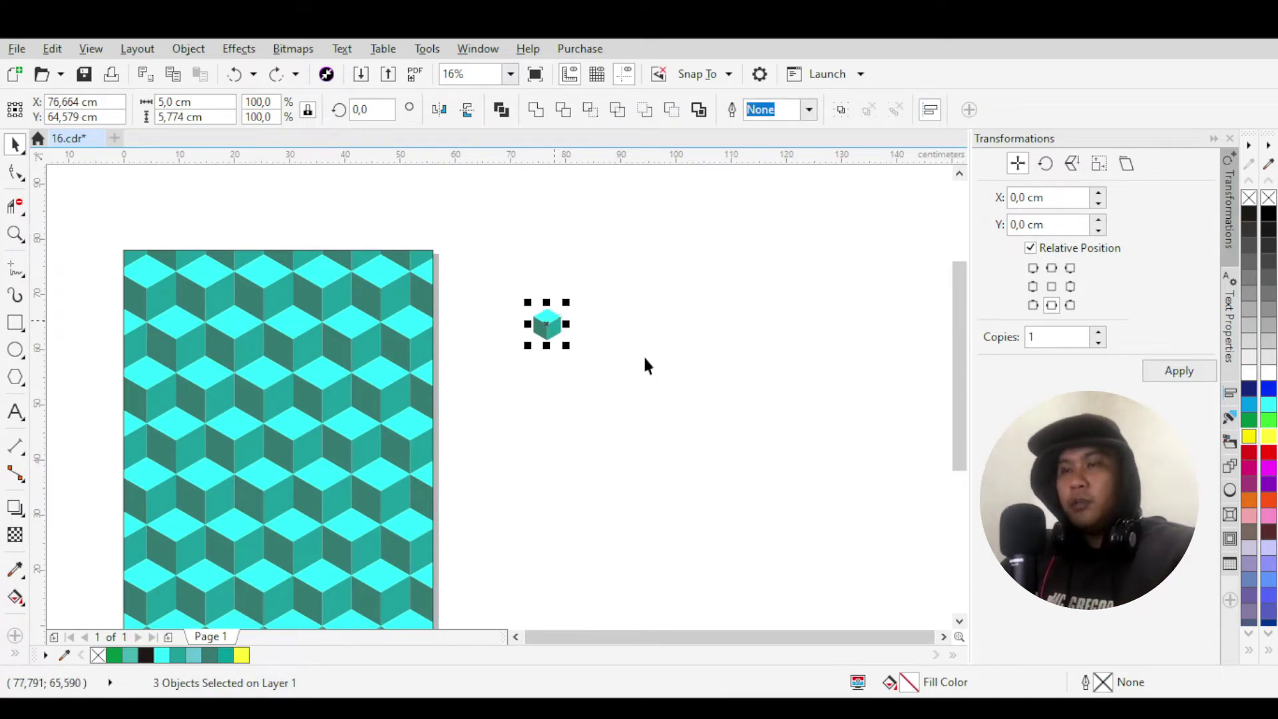
pyautogui.hotkey('ctrl', 'g')
pyautogui.moveTo(548, 325); pyautogui.dragTo(493, 277)
pyautogui.hotkey('ctrl', 'z')
pyautogui.click(597, 332)
# Copy the grouped cube once to its right with a relative horizontal offset of 5.0 cm and one copy.
pyautogui.click(546, 332)
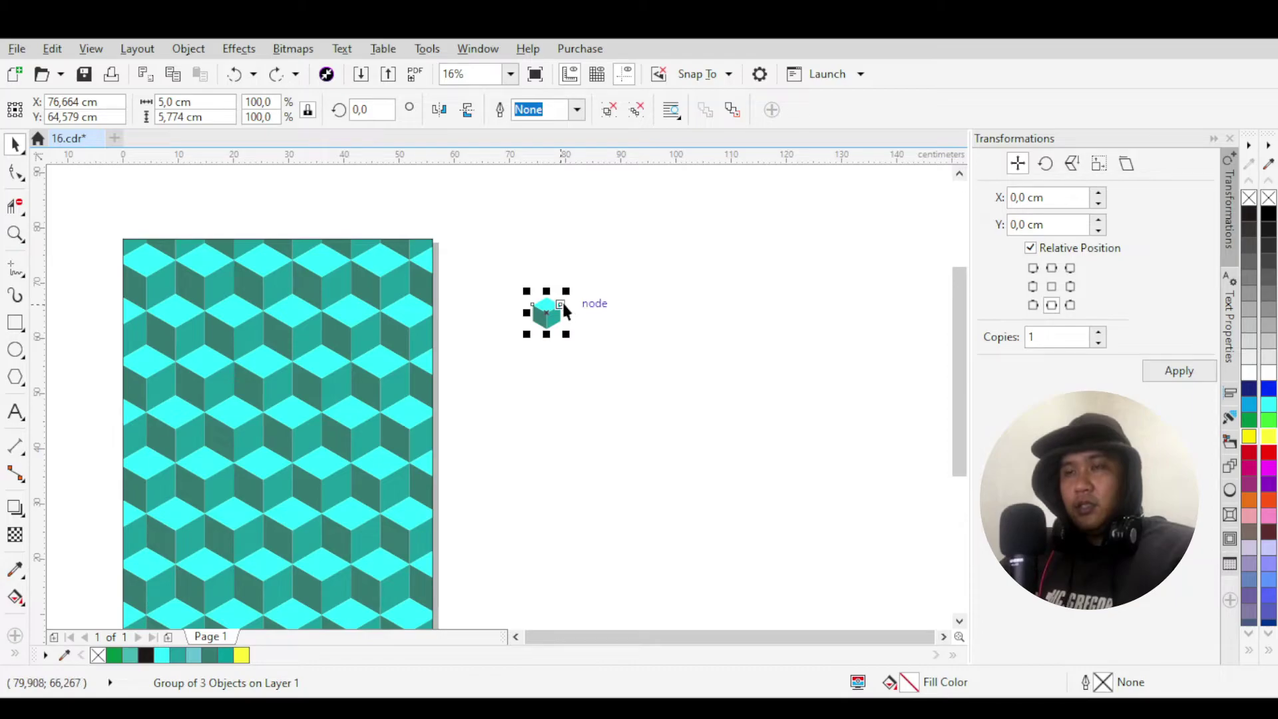
pyautogui.scroll(5, 562, 303)
pyautogui.scroll(-2, 318, 271)
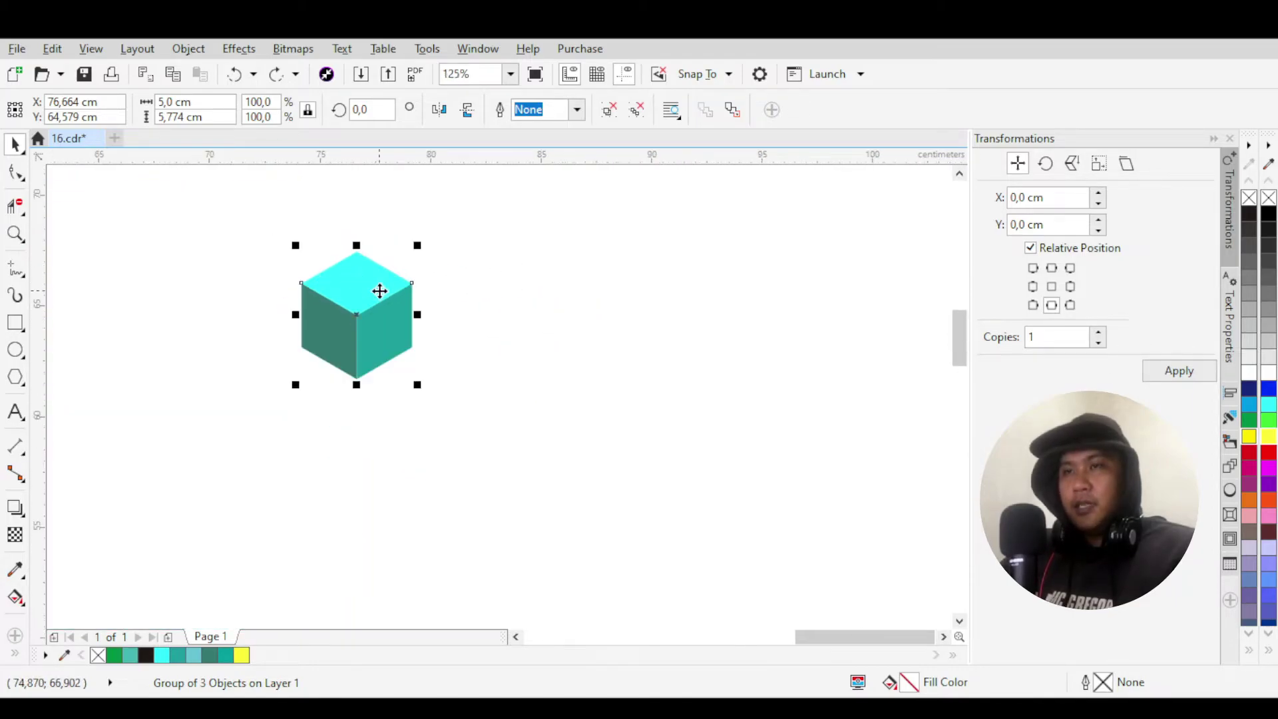
pyautogui.scroll(2, 380, 288)
pyautogui.click(1069, 287)
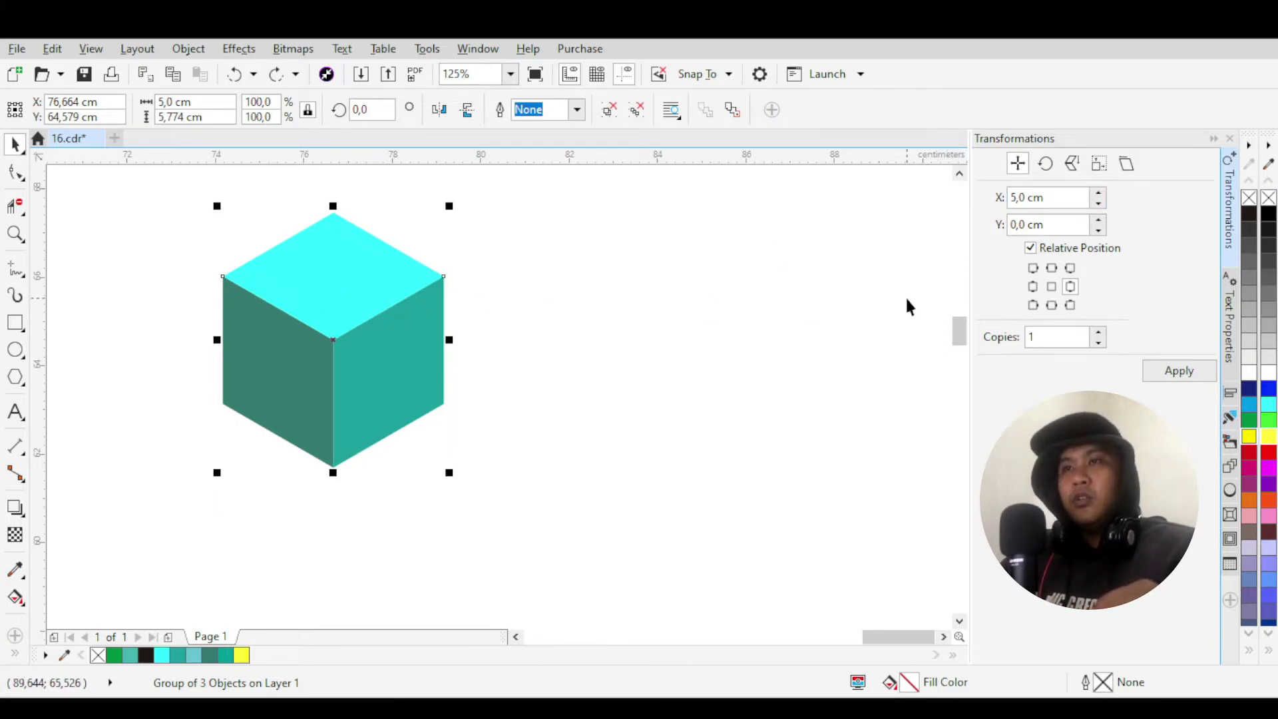
pyautogui.click(1179, 371)
# Repeat the 5.0 cm offset copy to the right until the row holds ten cubes.
pyautogui.scroll(-4, 400, 283)
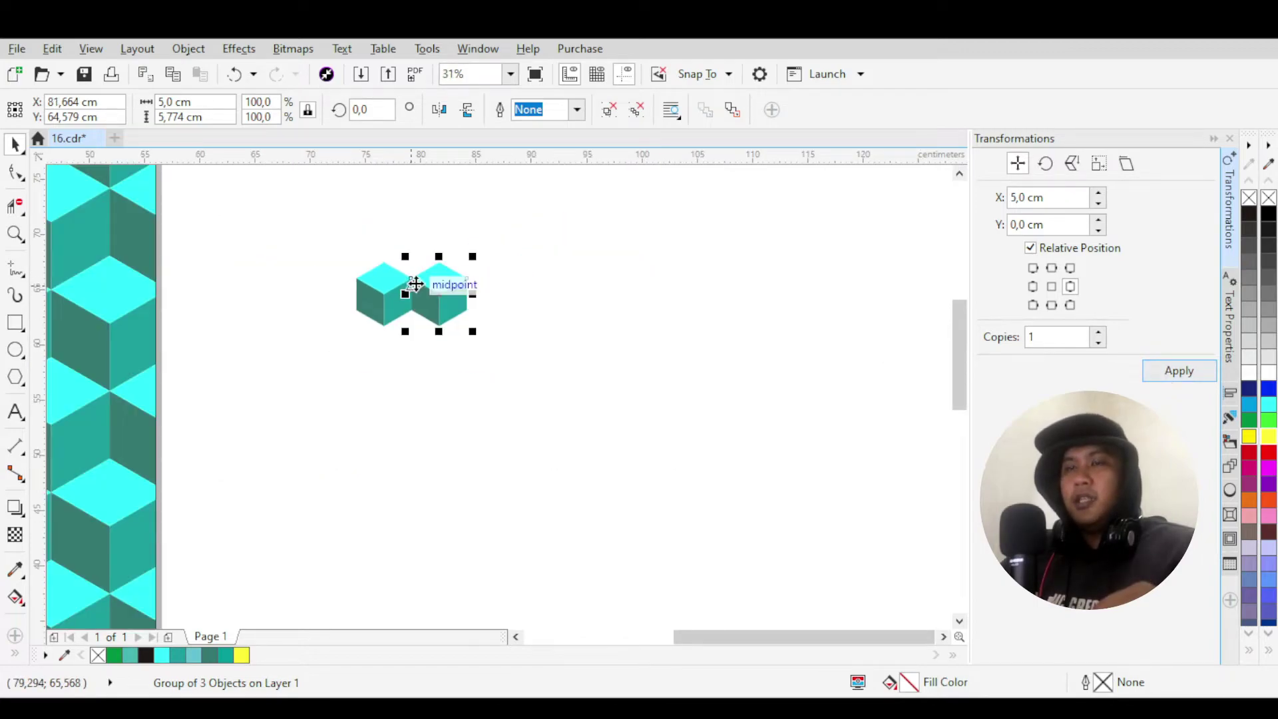
pyautogui.click(1177, 371)
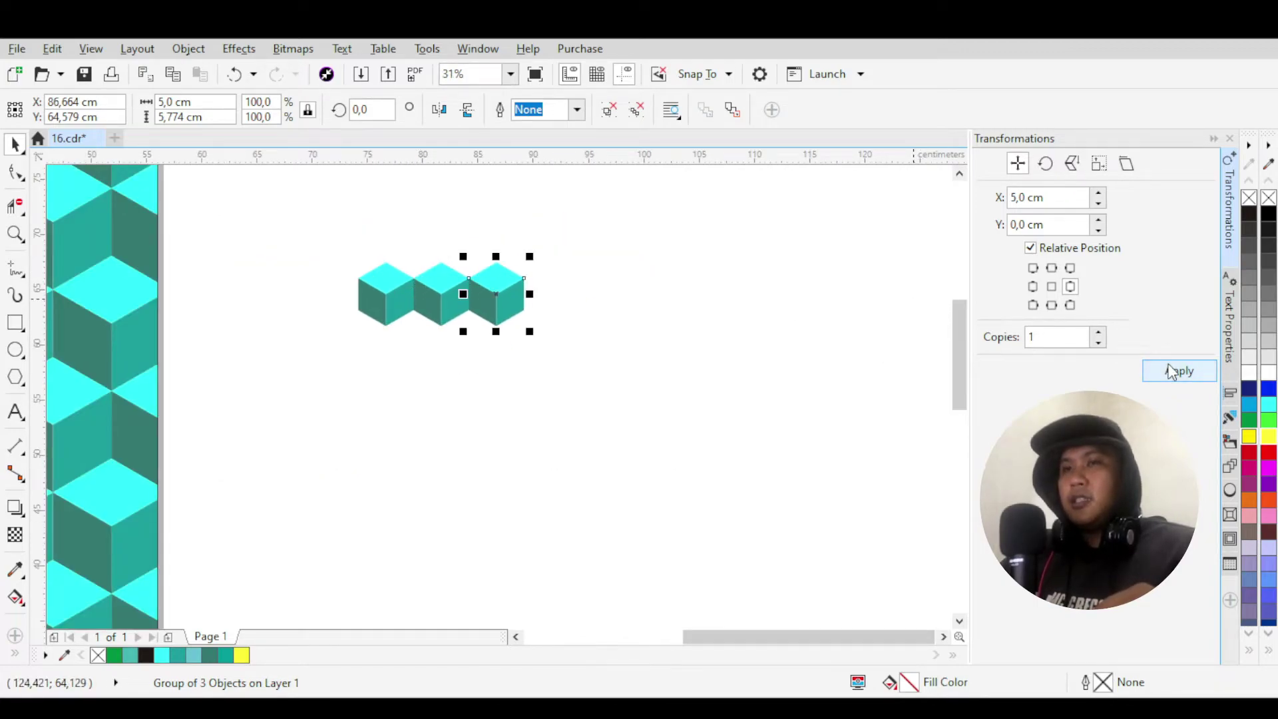
pyautogui.click(1177, 370)
pyautogui.click(1177, 371)
pyautogui.click(1177, 370)
pyautogui.click(1177, 371)
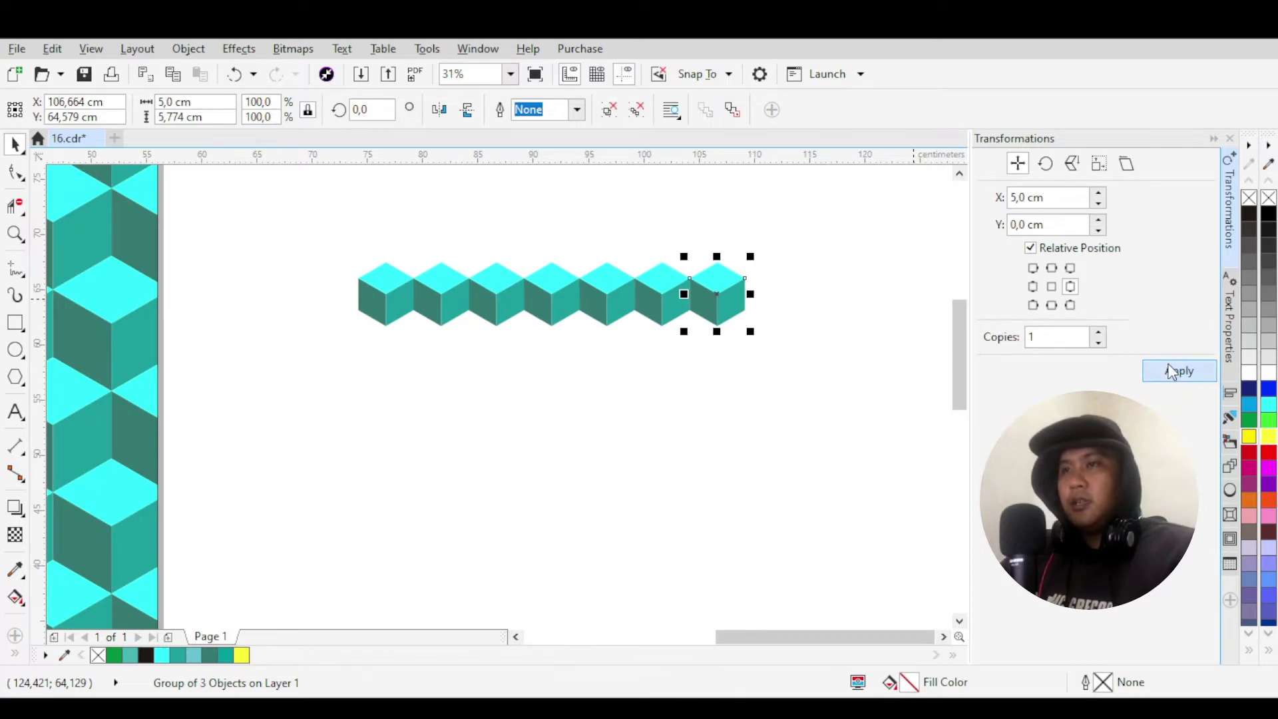
pyautogui.click(1178, 371)
pyautogui.click(1178, 371)
pyautogui.click(1177, 371)
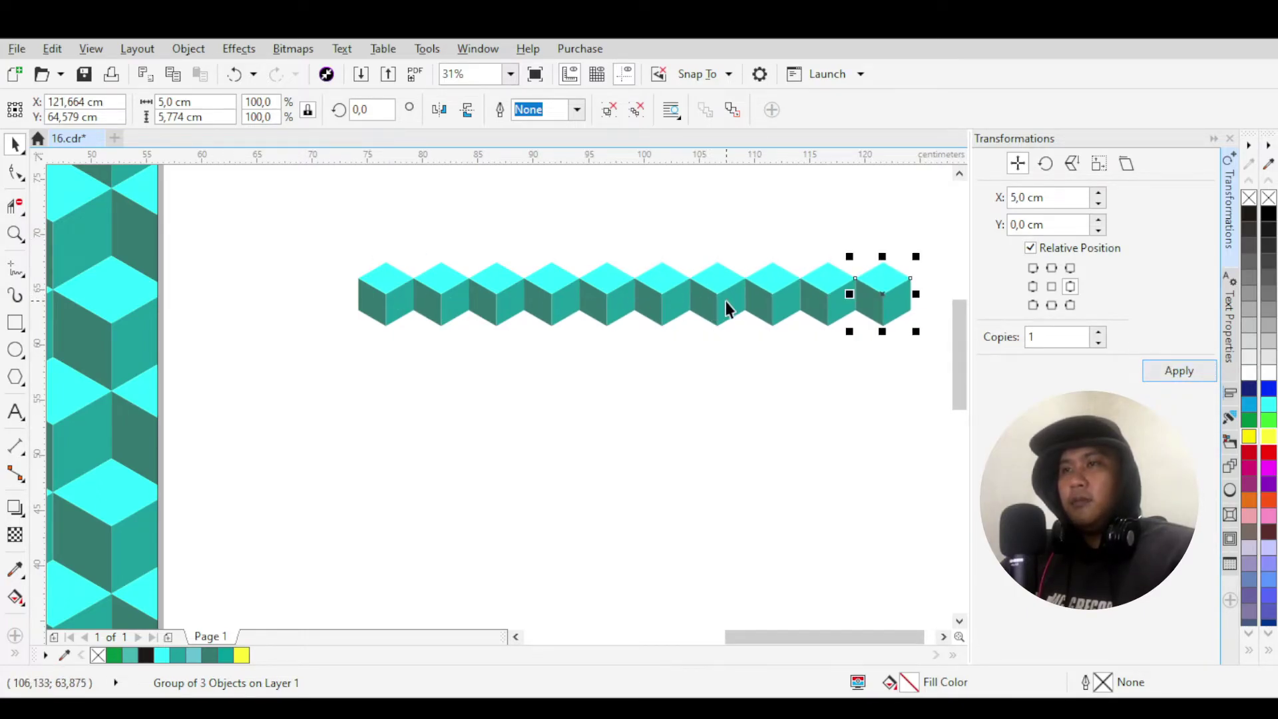
# Select the ten-cube row and place a copy half a cube across and one row down, nested into its lower edge.
pyautogui.scroll(-2, 846, 298)
pyautogui.click(661, 308)
pyautogui.hscroll(1, 669, 288)
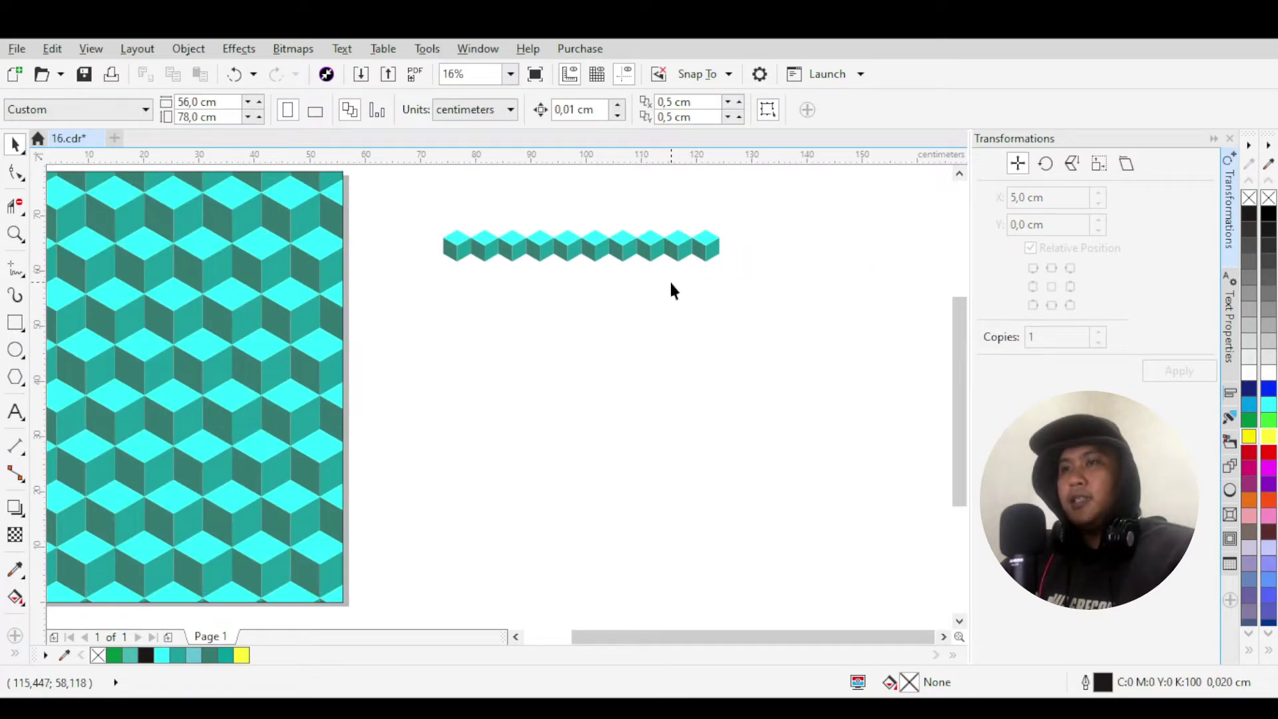
pyautogui.moveTo(776, 193); pyautogui.dragTo(402, 297)
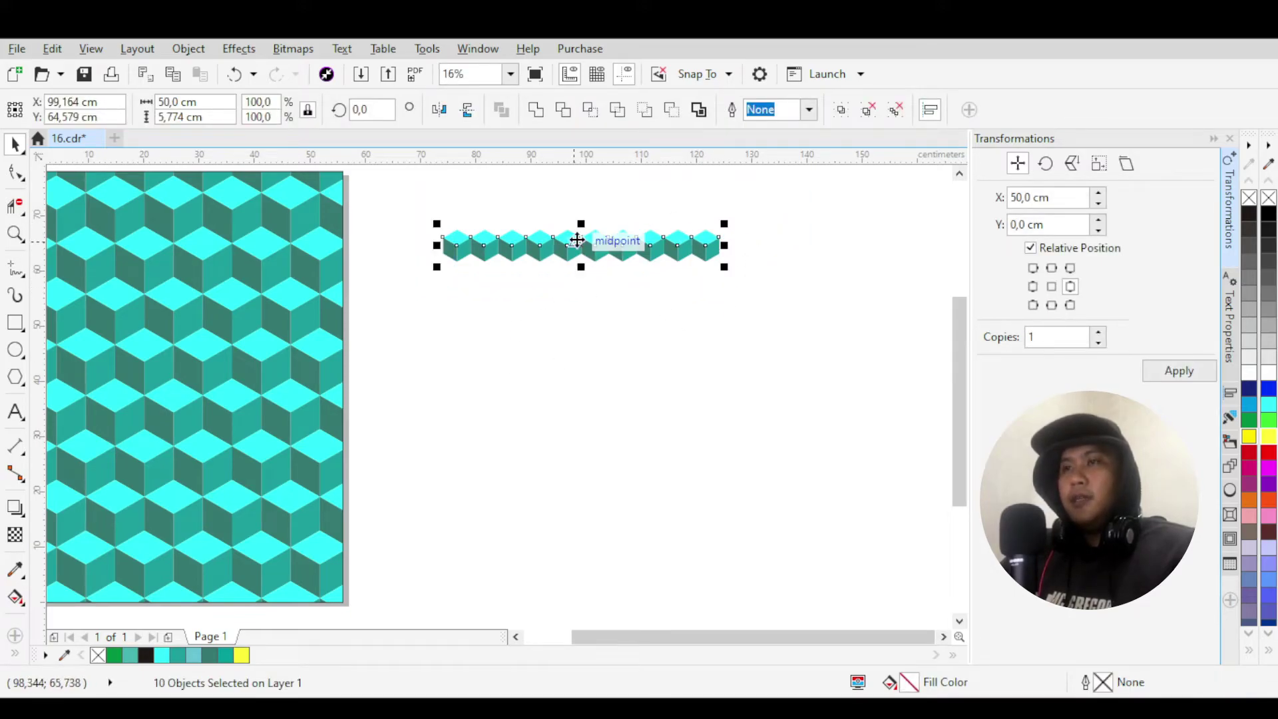
pyautogui.scroll(4, 577, 240)
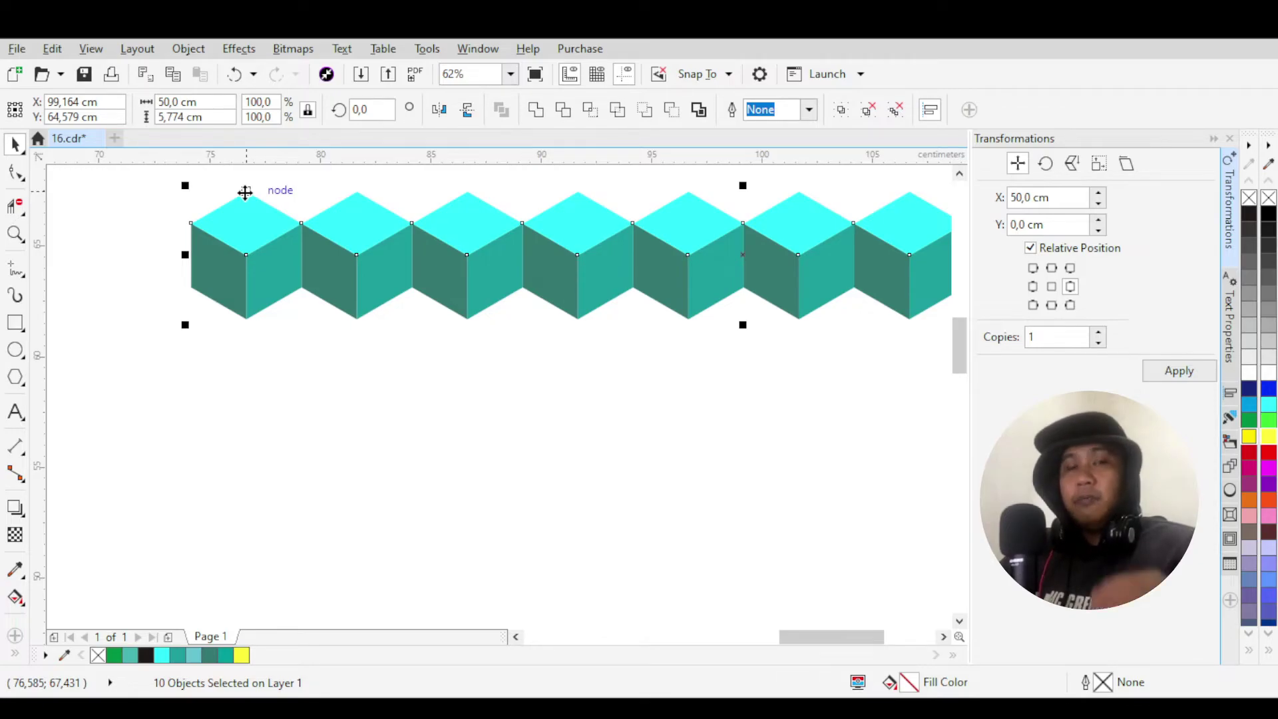
pyautogui.moveTo(249, 194); pyautogui.dragTo(301, 293)
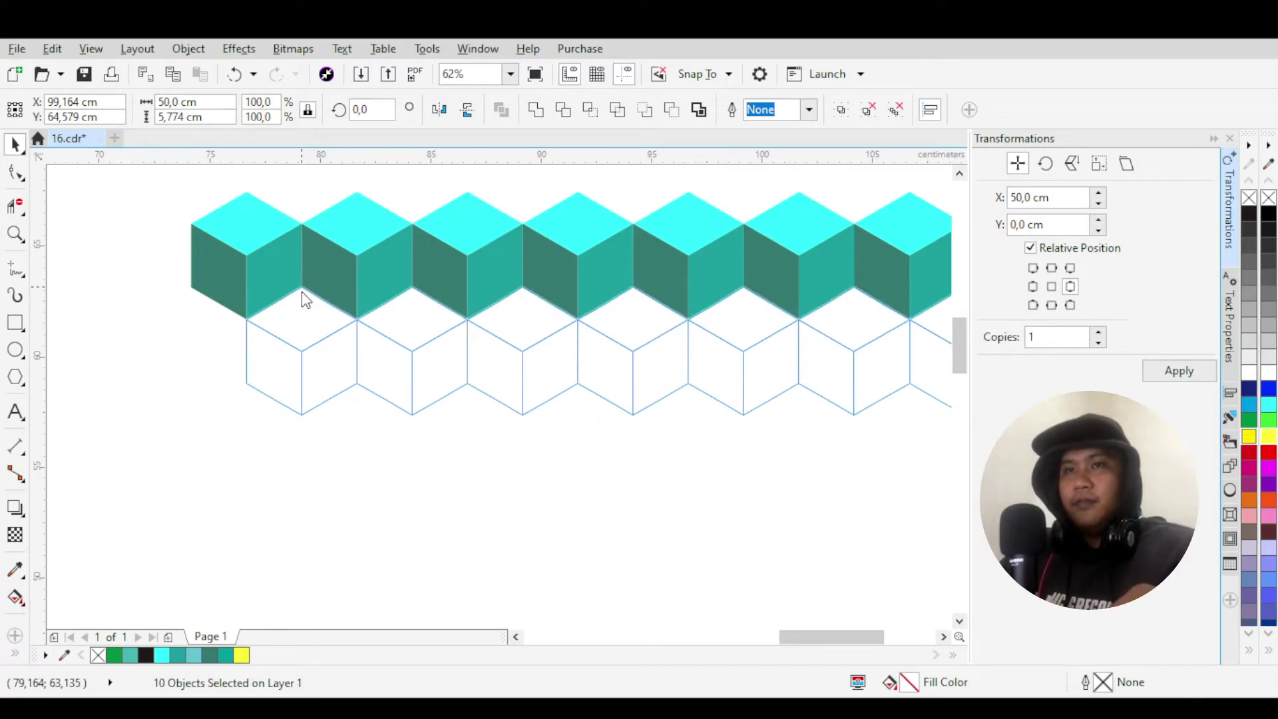
pyautogui.moveTo(333, 333); pyautogui.dragTo(308, 293)
pyautogui.scroll(3, 307, 277)
pyautogui.scroll(-3, 306, 275)
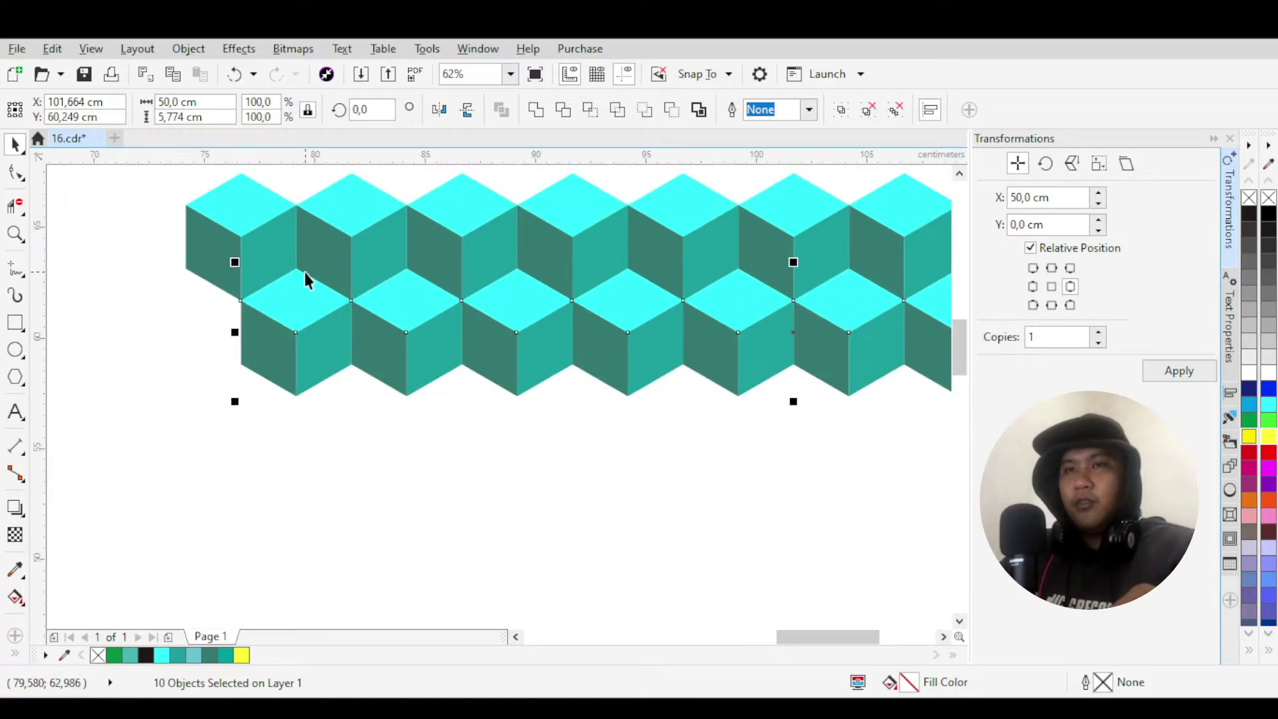
pyautogui.scroll(-2, 308, 277)
pyautogui.scroll(2, 300, 267)
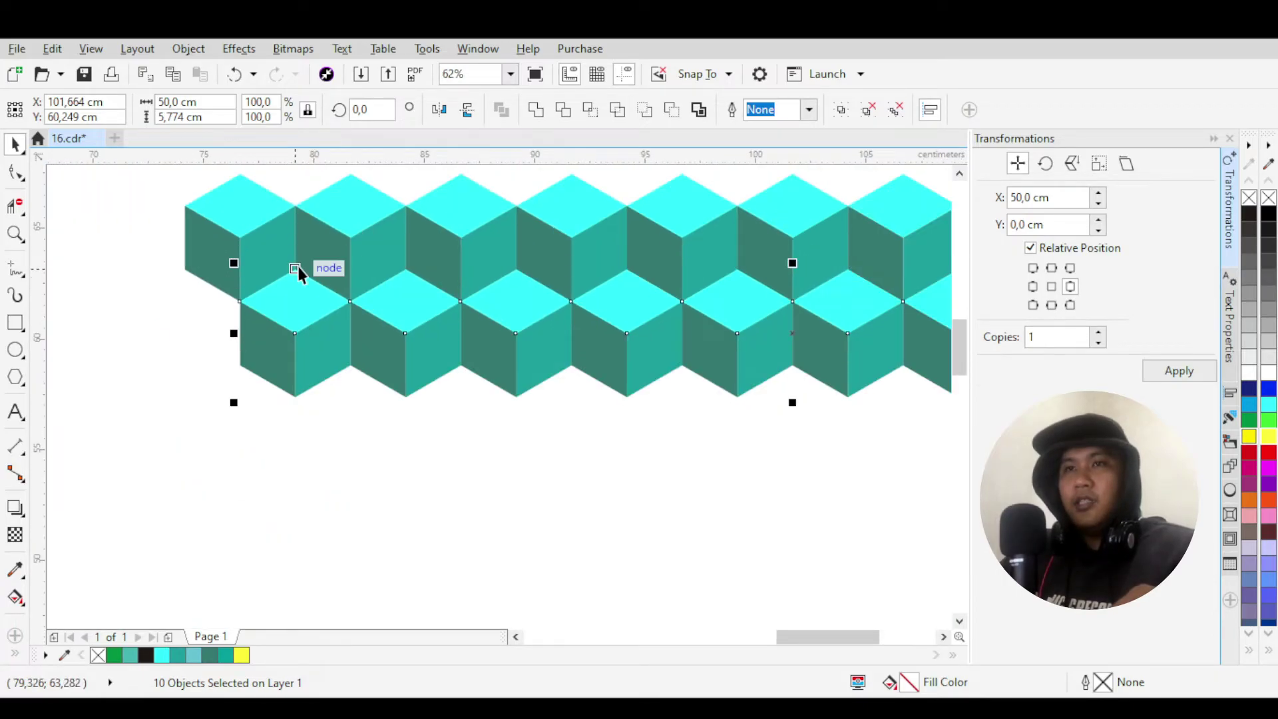
pyautogui.scroll(2, 430, 271)
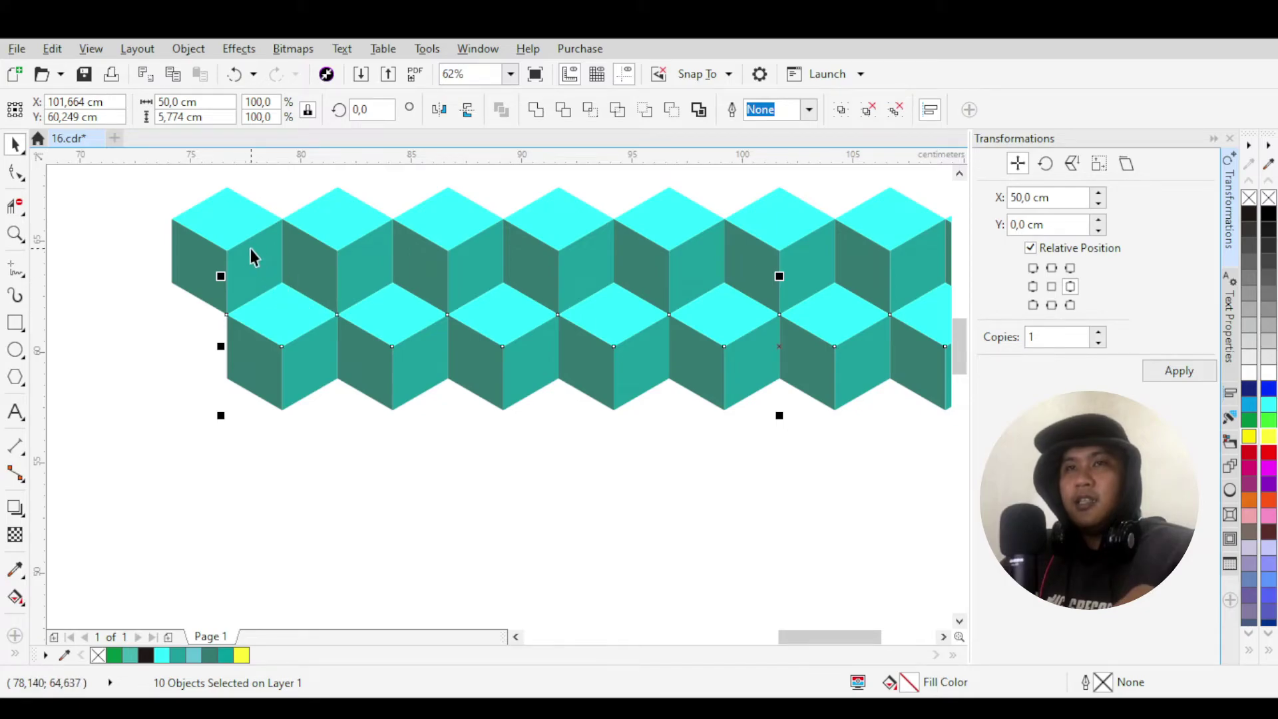
pyautogui.scroll(-4, 243, 213)
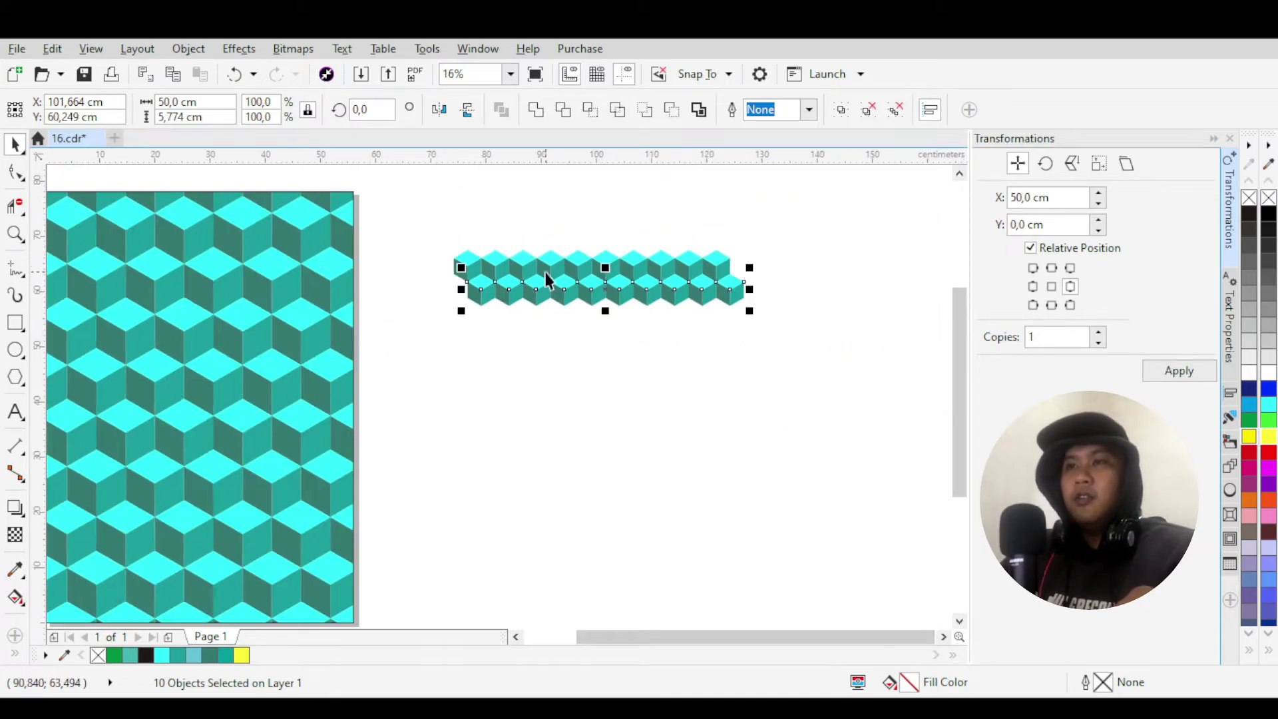
# Select both cube rows and place a copy directly beneath them, interlocking at about Y 53.75 cm.
pyautogui.click(403, 203)
pyautogui.moveTo(801, 385); pyautogui.dragTo(801, 386)
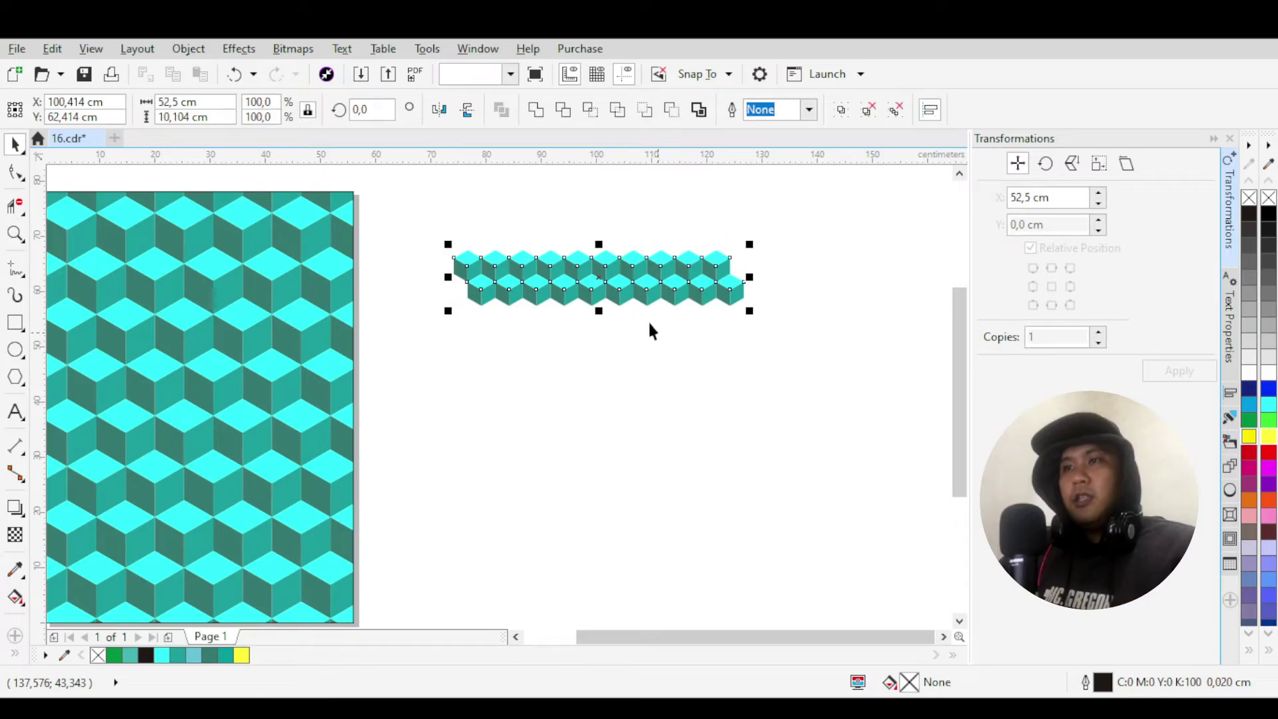
pyautogui.scroll(2, 657, 337)
pyautogui.click(285, 185)
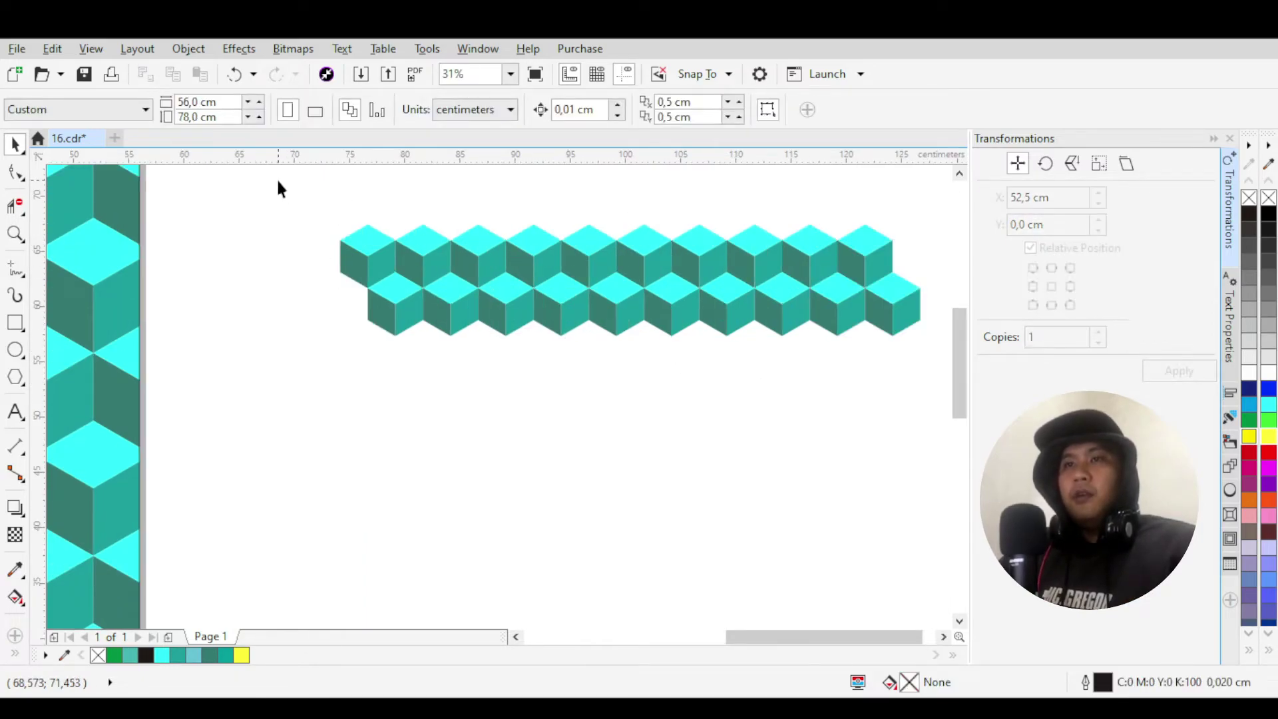
pyautogui.scroll(-2, 313, 199)
pyautogui.moveTo(295, 187); pyautogui.dragTo(655, 310)
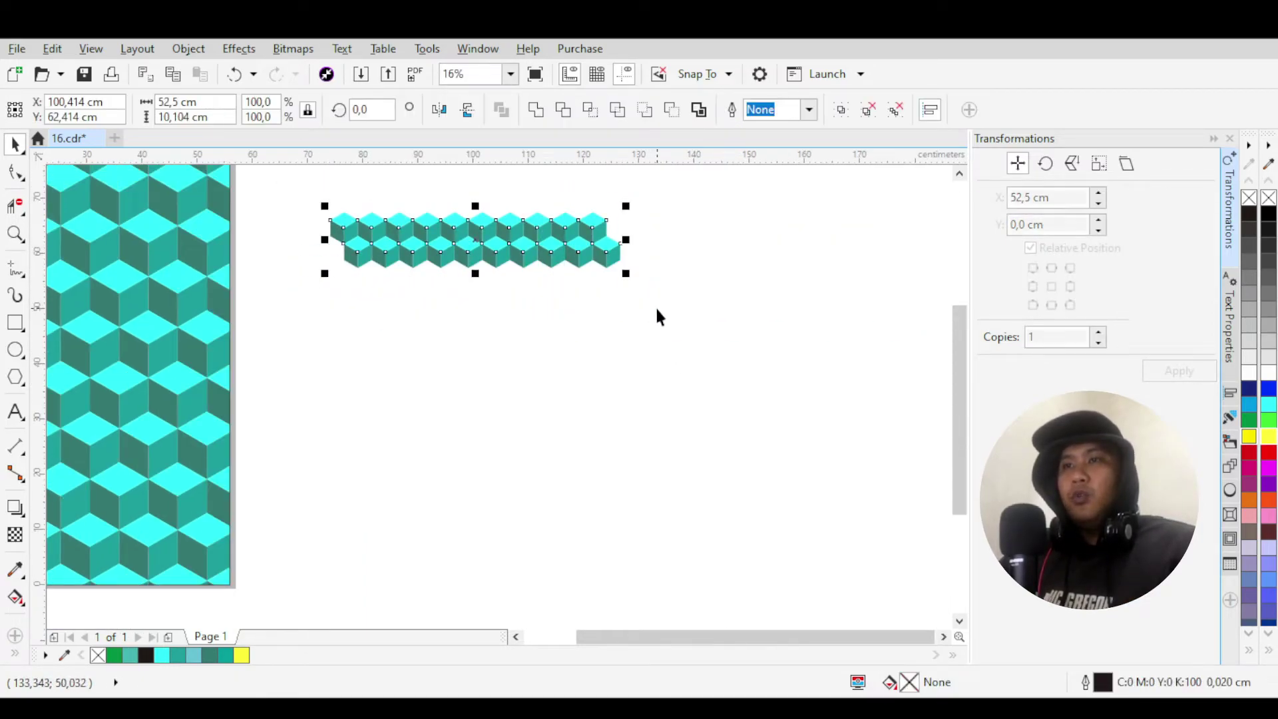
pyautogui.scroll(2, 401, 233)
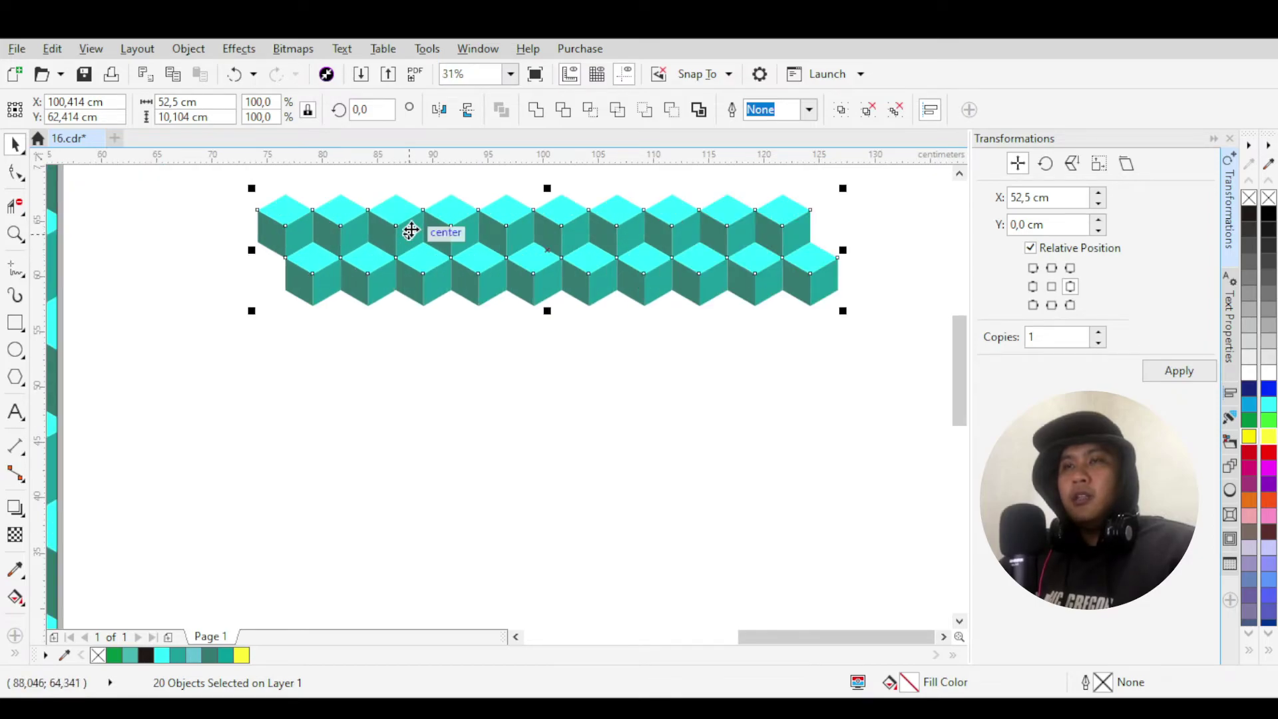
pyautogui.scroll(2, 307, 219)
pyautogui.scroll(-2, 307, 217)
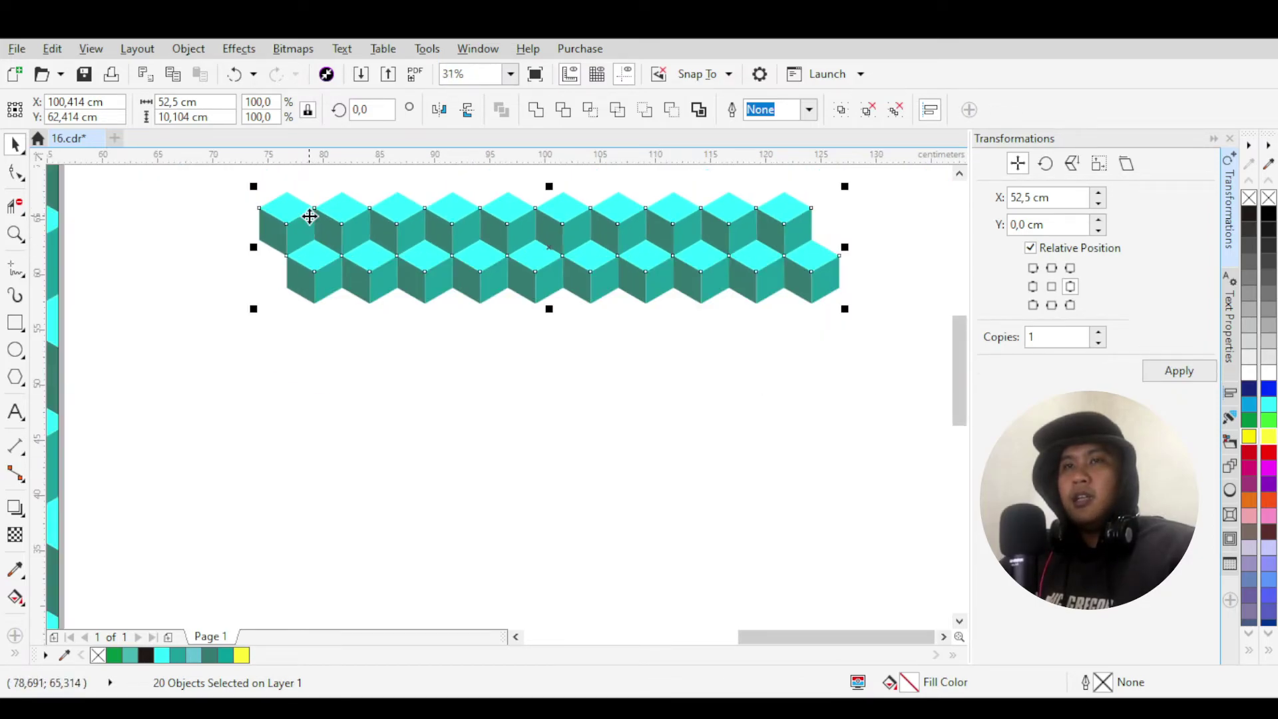
pyautogui.scroll(2, 304, 227)
pyautogui.scroll(-2, 288, 200)
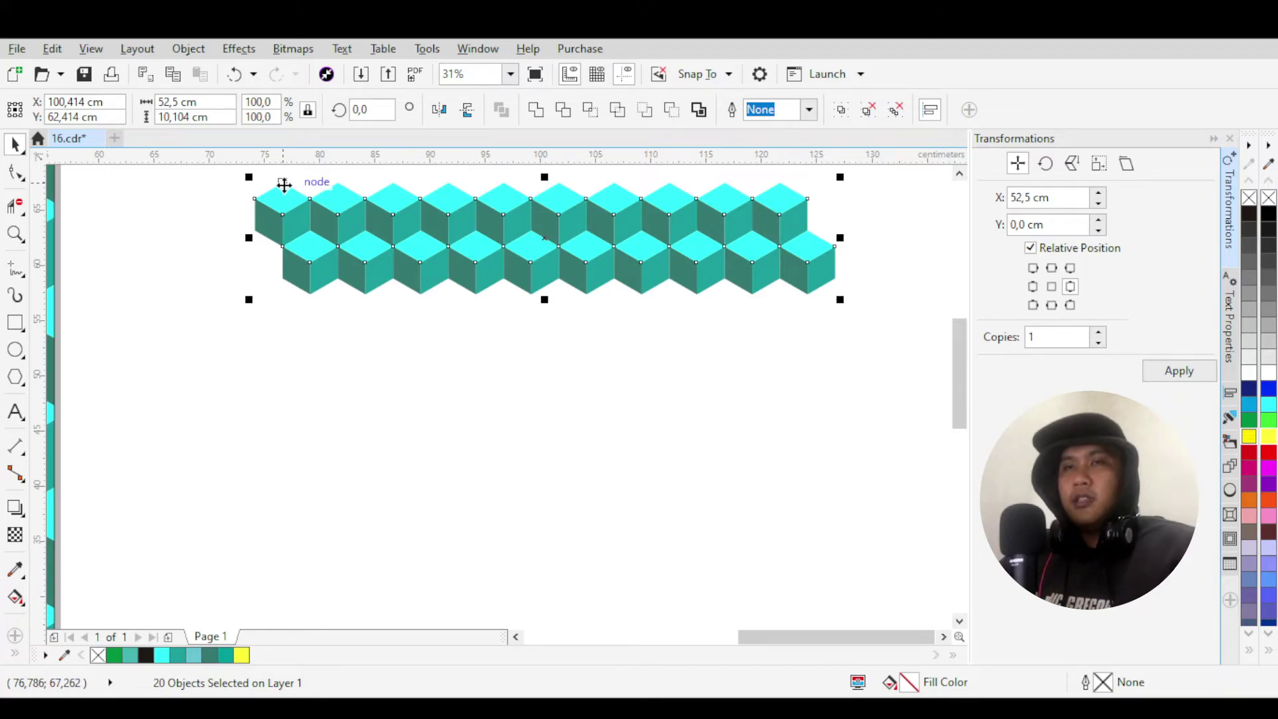
pyautogui.moveTo(285, 185); pyautogui.dragTo(283, 281)
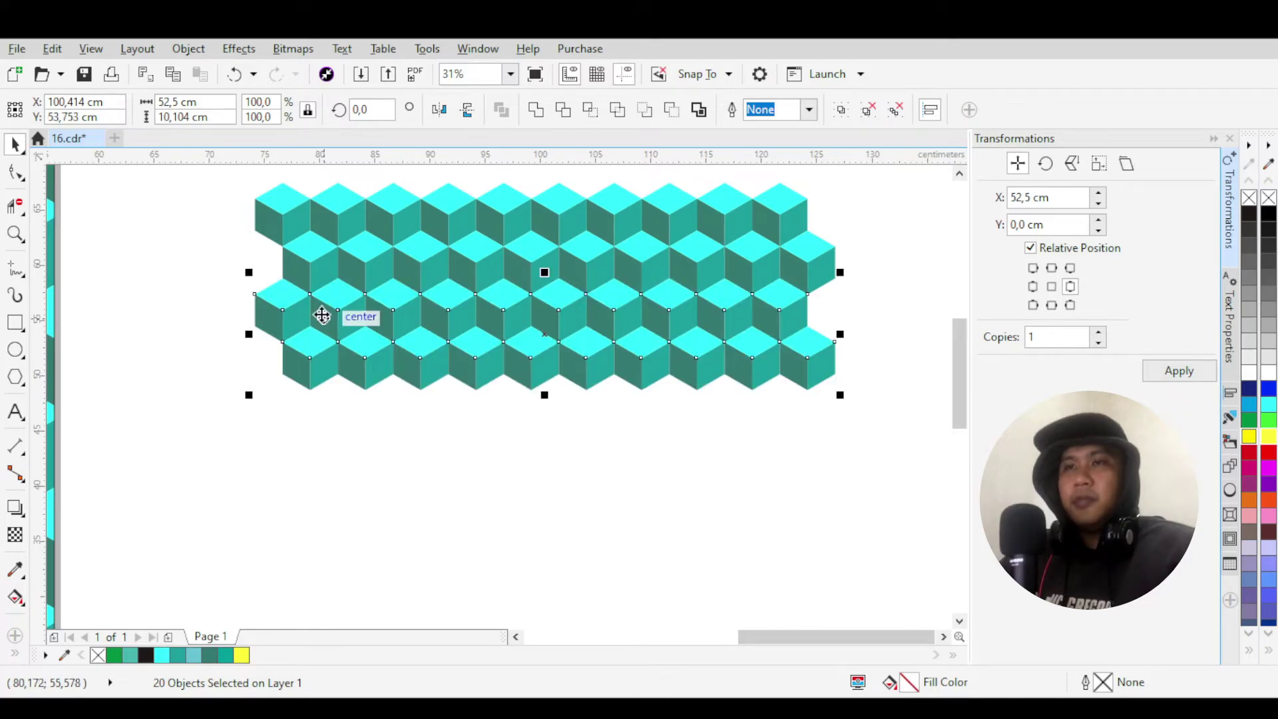
# Repeat the two-row duplication downward until the pattern has sixteen rows of cubes.
pyautogui.scroll(2, 619, 330)
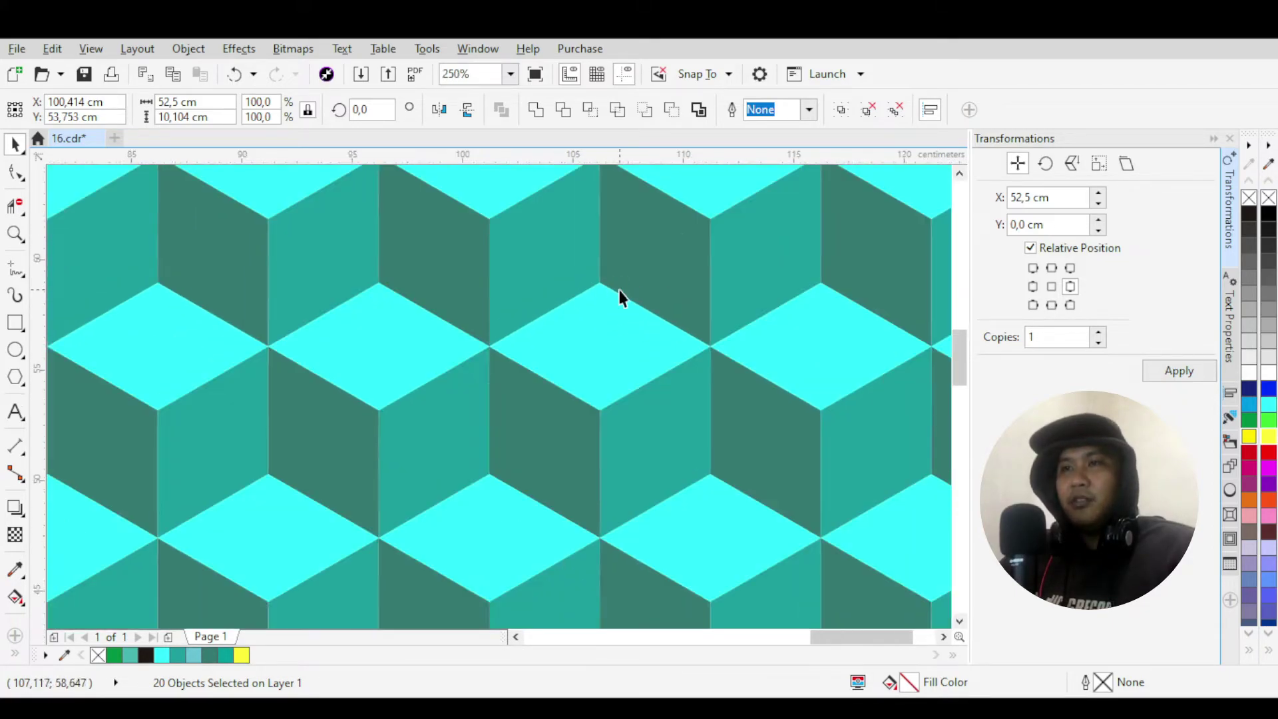
pyautogui.scroll(-3, 619, 289)
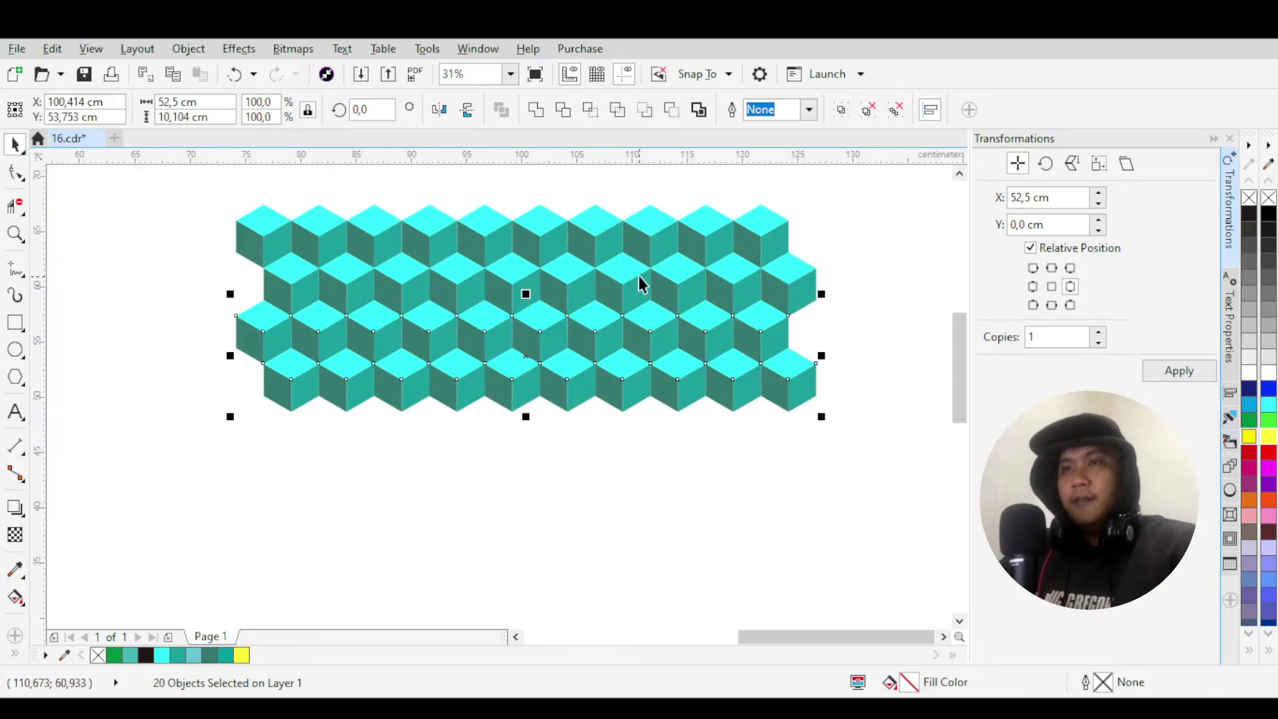
pyautogui.scroll(-1, 640, 285)
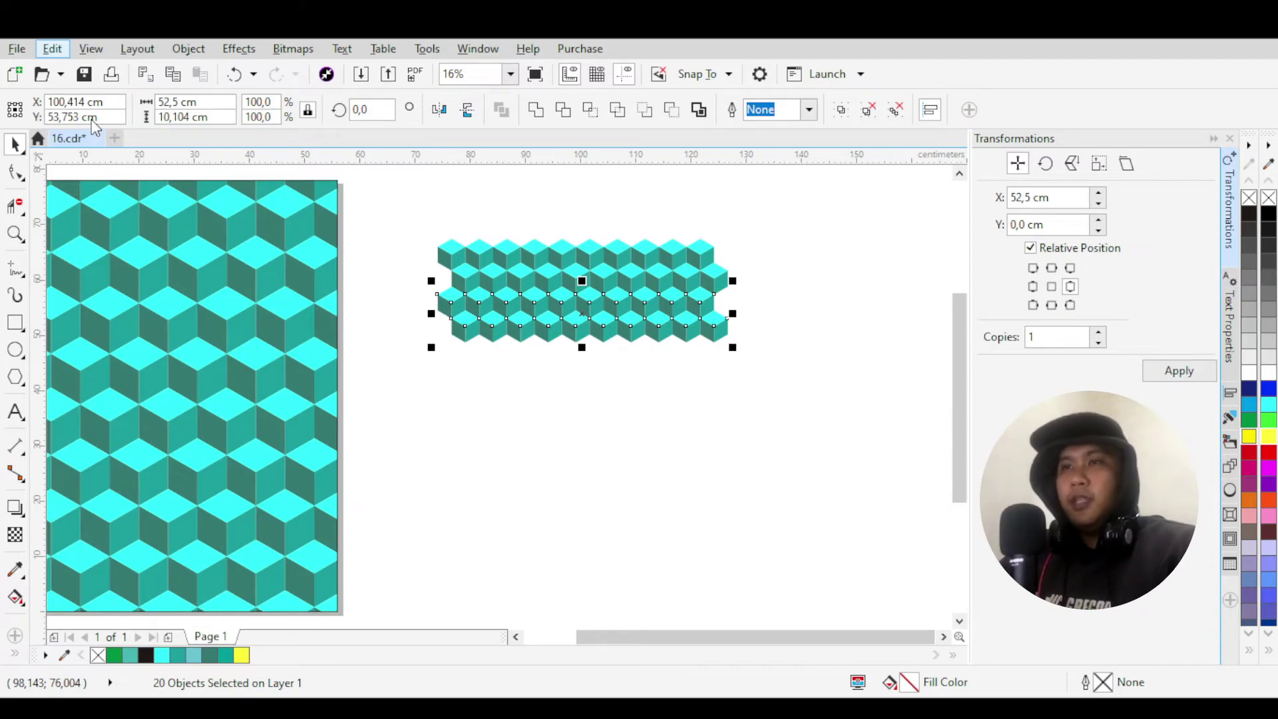
pyautogui.hotkey('ctrl', 'd')
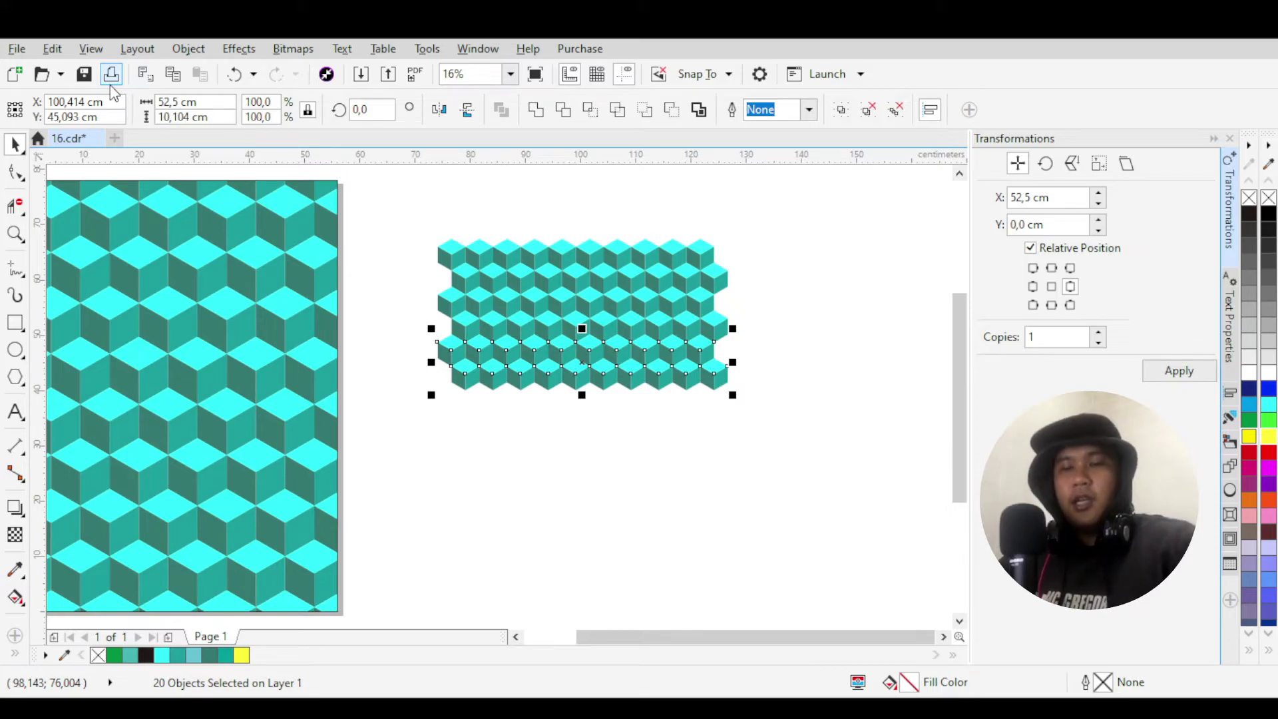
pyautogui.hotkey('ctrl', 'd')
pyautogui.hotkey('ctrl', 'd')
pyautogui.hotkey('ctrl', 'd')
pyautogui.hotkey('ctrl', 'd')
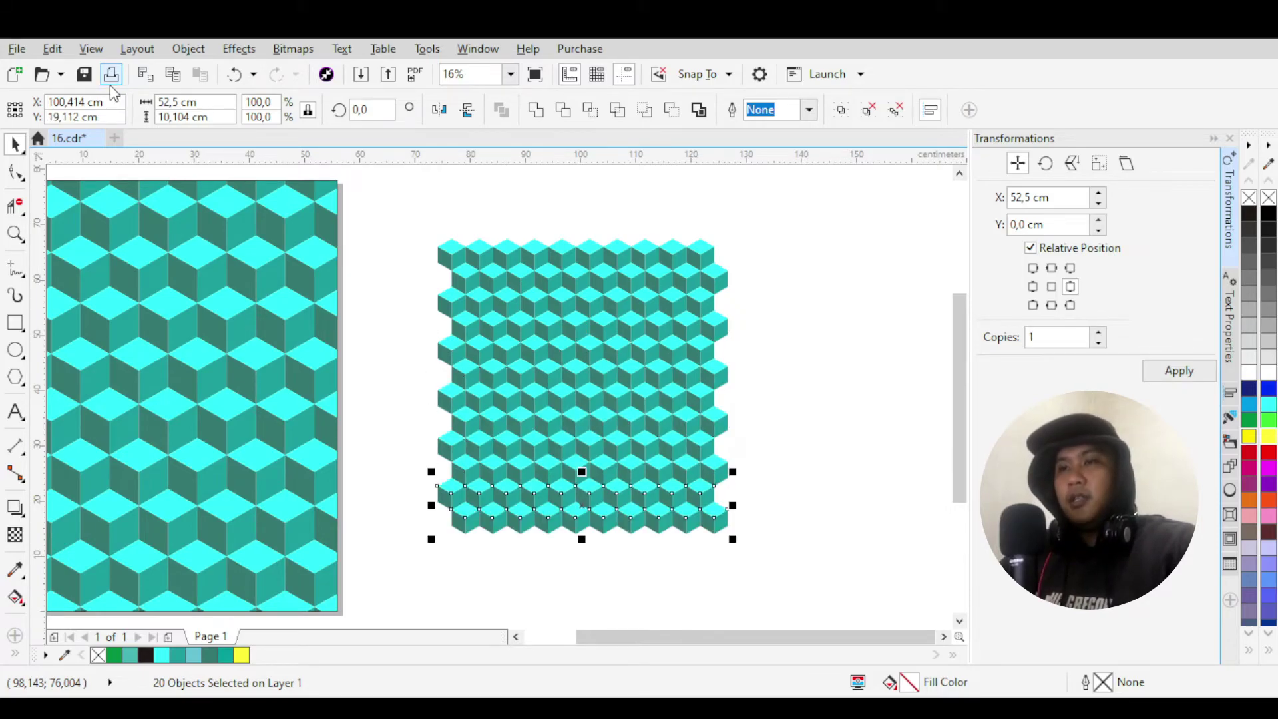
pyautogui.hotkey('ctrl', 'd')
# Select the entire new cube pattern and move it horizontally away from the page, to about X 176 cm.
pyautogui.click(436, 234)
pyautogui.scroll(-2, 437, 234)
pyautogui.moveTo(670, 194); pyautogui.dragTo(425, 466)
pyautogui.moveTo(497, 329); pyautogui.dragTo(707, 333)
pyautogui.click(599, 390)
# Draw a large rectangle in the empty space between the page and the new cube pattern.
pyautogui.press('F6')
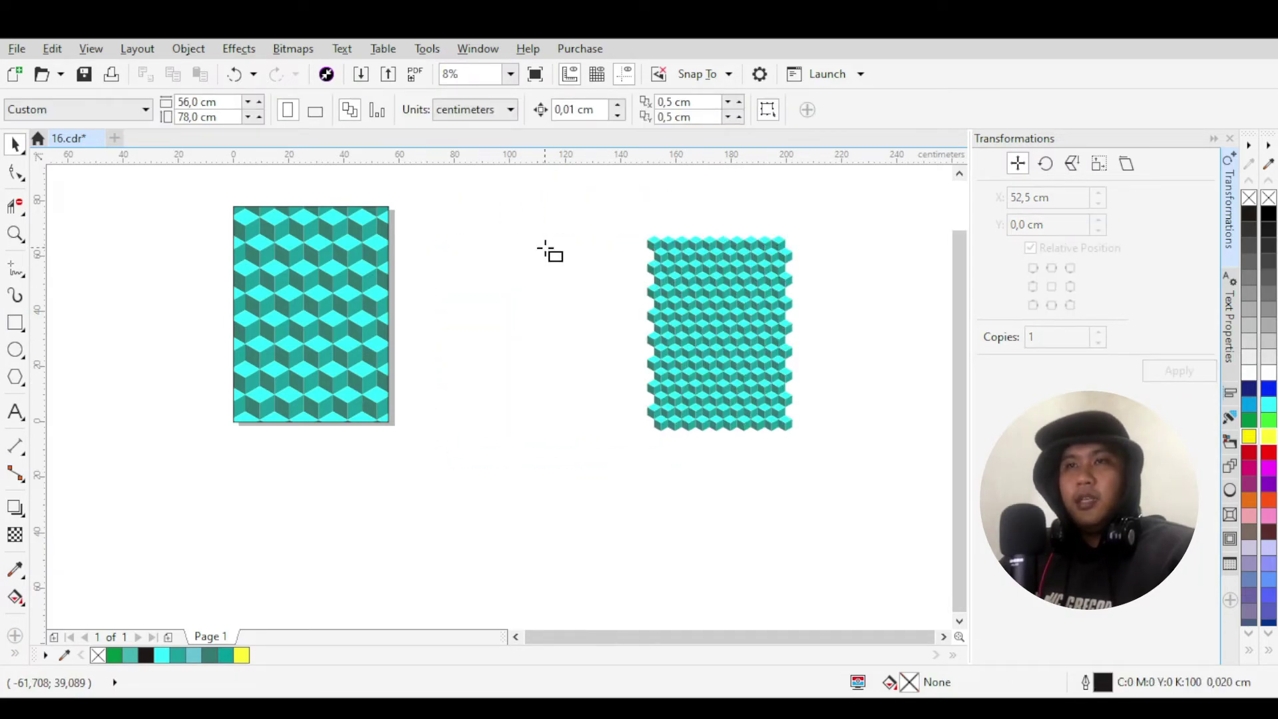
pyautogui.moveTo(428, 218); pyautogui.dragTo(564, 416)
pyautogui.click(14, 144)
# Select all the cubes of the new pattern beside the empty rectangle and group them.
pyautogui.click(733, 272)
pyautogui.click(844, 220)
pyautogui.moveTo(650, 447); pyautogui.dragTo(650, 448)
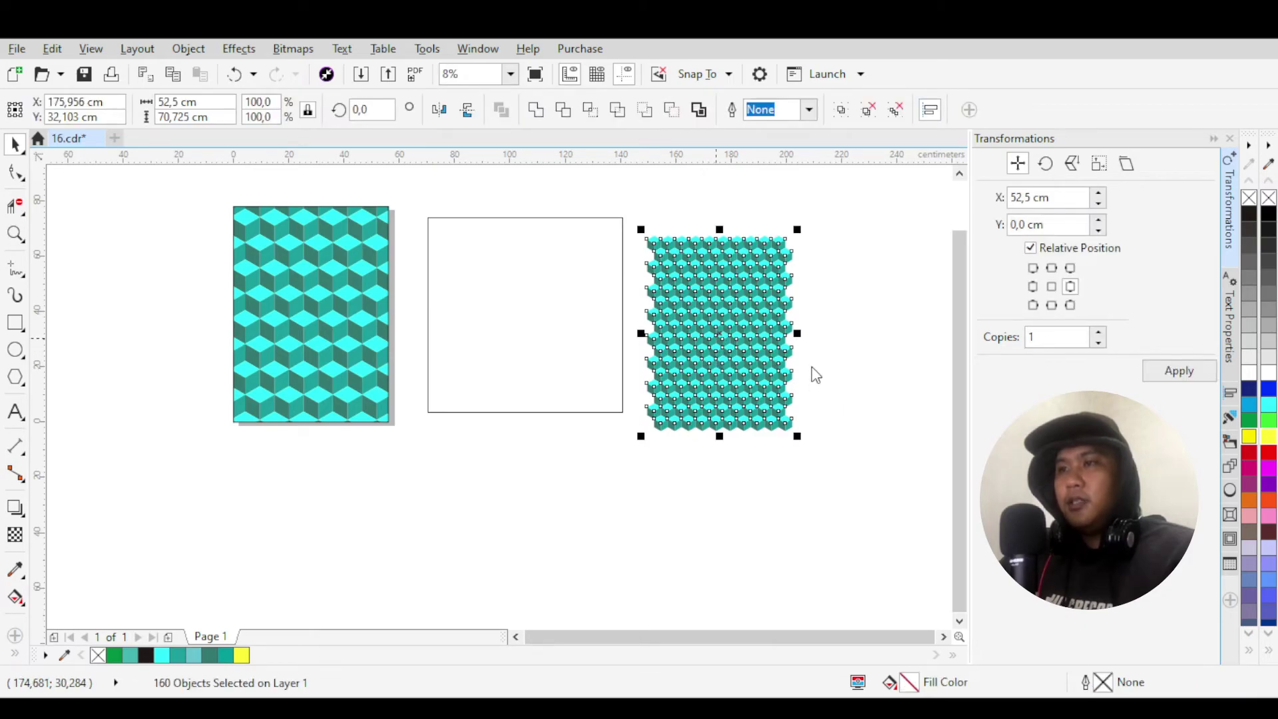
pyautogui.hotkey('ctrl', 'g')
pyautogui.scroll(-1, 716, 340)
# Undo a trial enlargement of the grouped pattern, and narrow the empty rectangle to about 56.6 cm wide.
pyautogui.moveTo(746, 409); pyautogui.dragTo(753, 417)
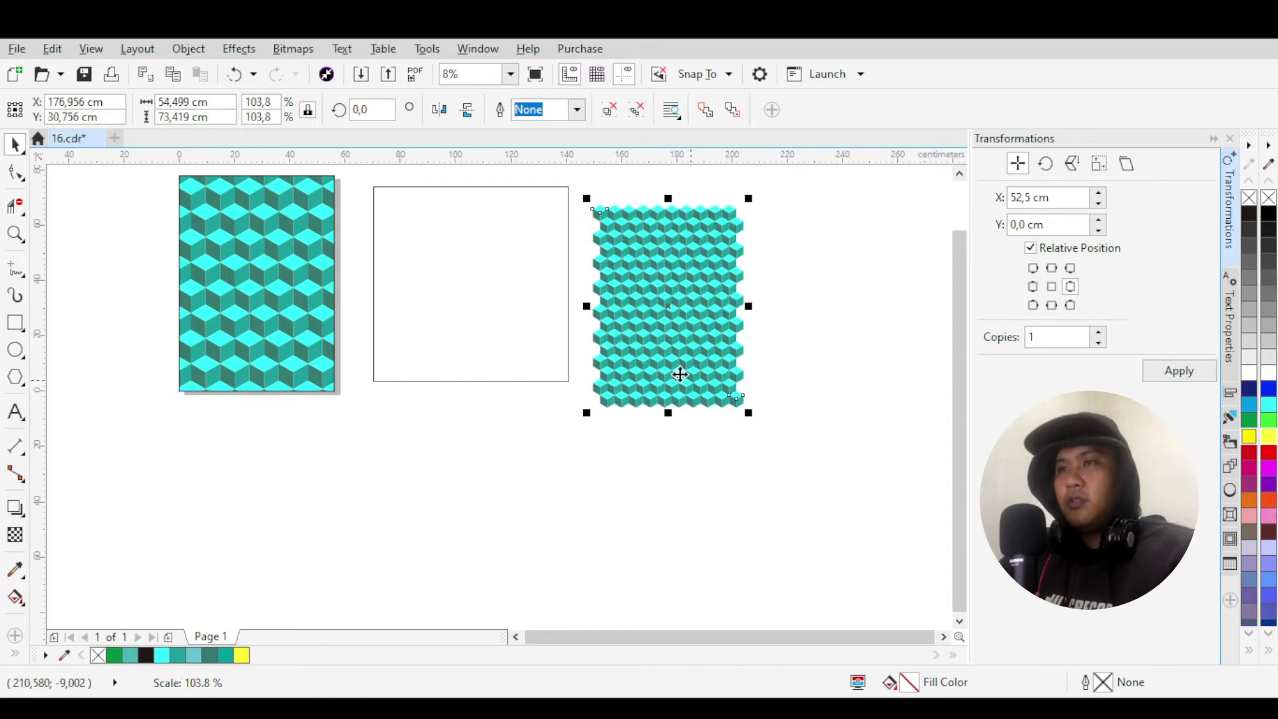
pyautogui.hotkey('ctrl', 'z')
pyautogui.click(562, 280)
pyautogui.moveTo(562, 279); pyautogui.dragTo(531, 289)
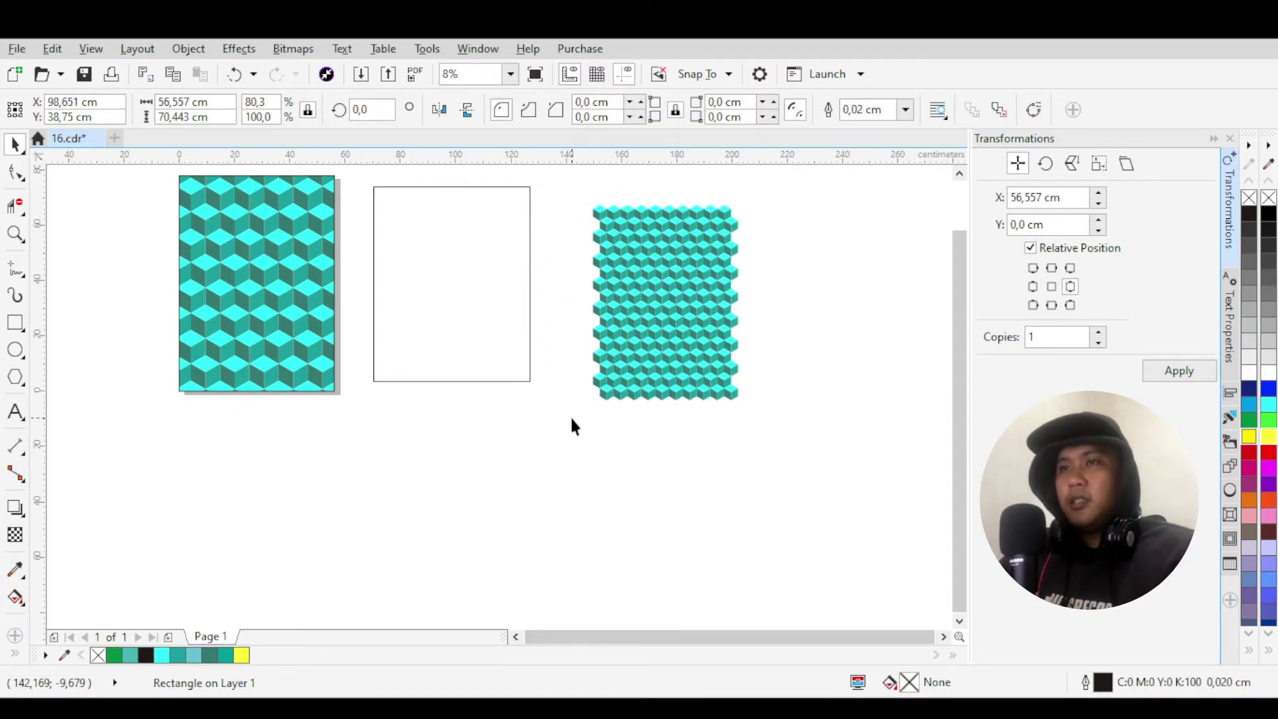
# Move the grouped pattern over the rectangle, meeting its upper left corner, and enlarge it proportionally past the opposite edges to about 67.1 cm wide.
pyautogui.click(651, 280)
pyautogui.moveTo(651, 280); pyautogui.dragTo(439, 256)
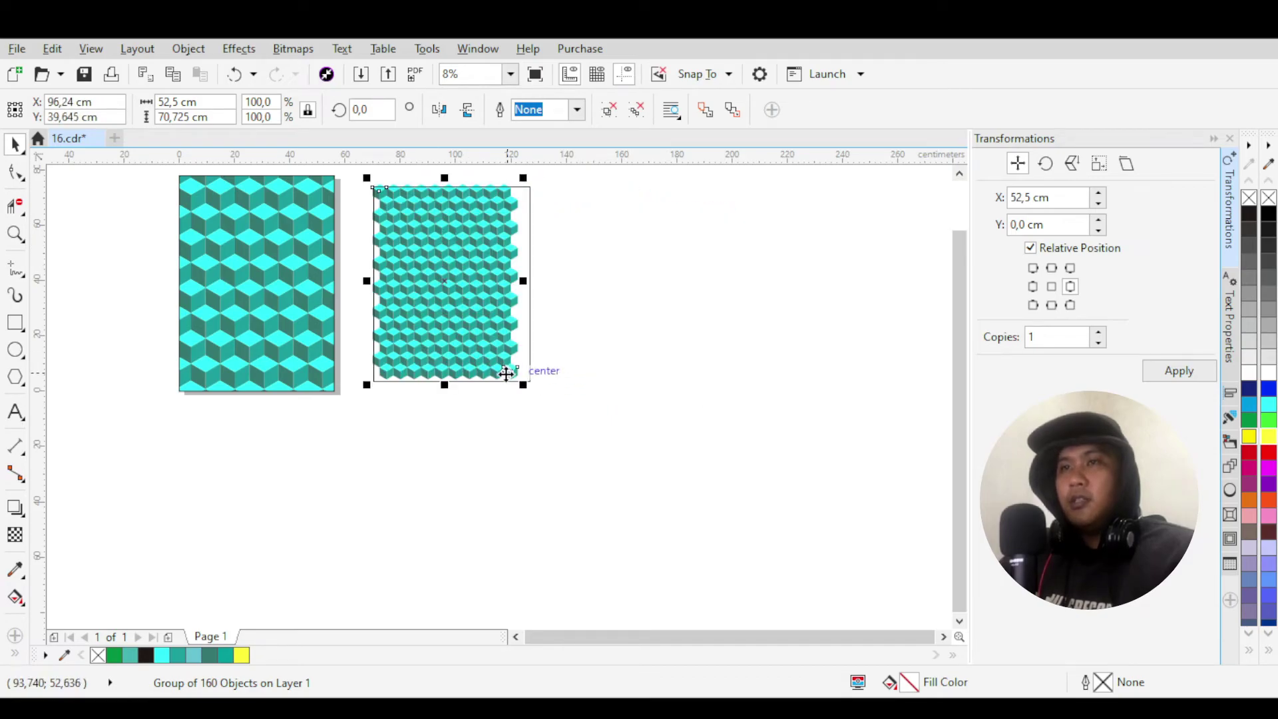
pyautogui.moveTo(520, 381); pyautogui.dragTo(566, 442)
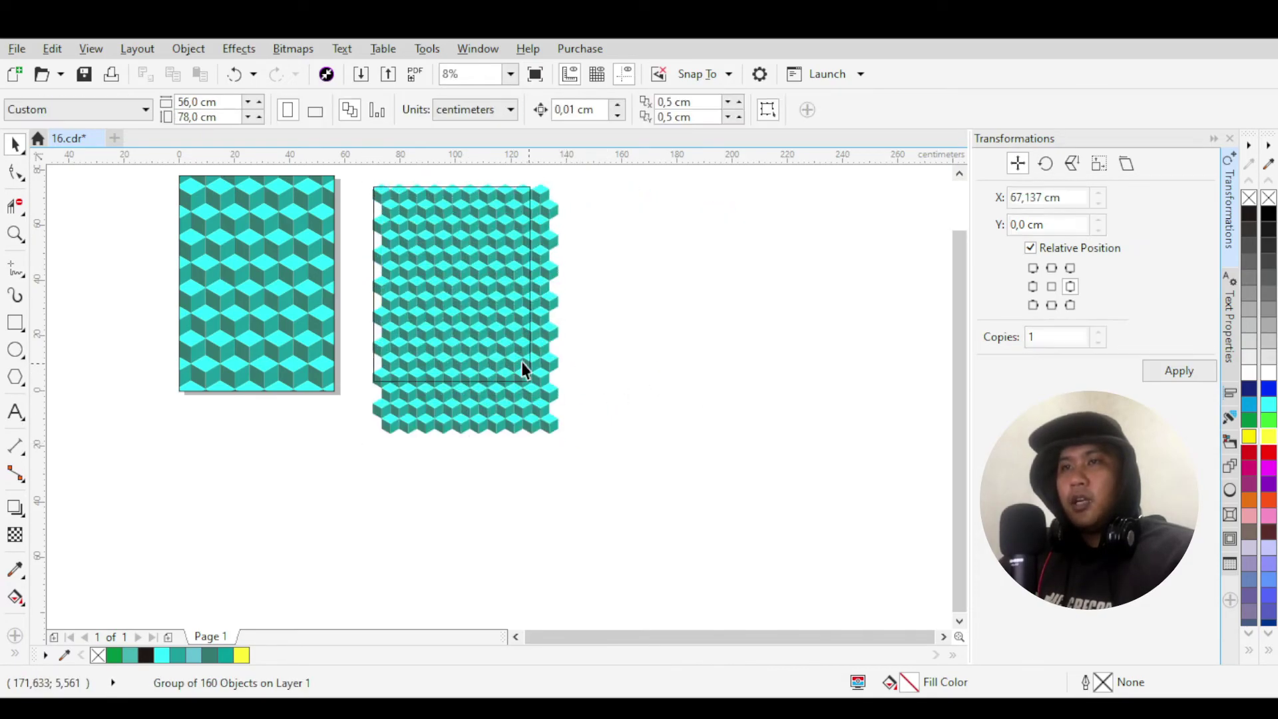
# Move the grouped pattern off the rectangle to the empty space on its right and enlarge it proportionally to about 71.6 by 96.5 cm.
pyautogui.click(480, 266)
pyautogui.moveTo(480, 265); pyautogui.dragTo(764, 303)
pyautogui.press('Escape')
pyautogui.click(764, 303)
pyautogui.moveTo(541, 409); pyautogui.dragTo(737, 454)
pyautogui.click(810, 391)
pyautogui.moveTo(623, 241); pyautogui.dragTo(693, 236)
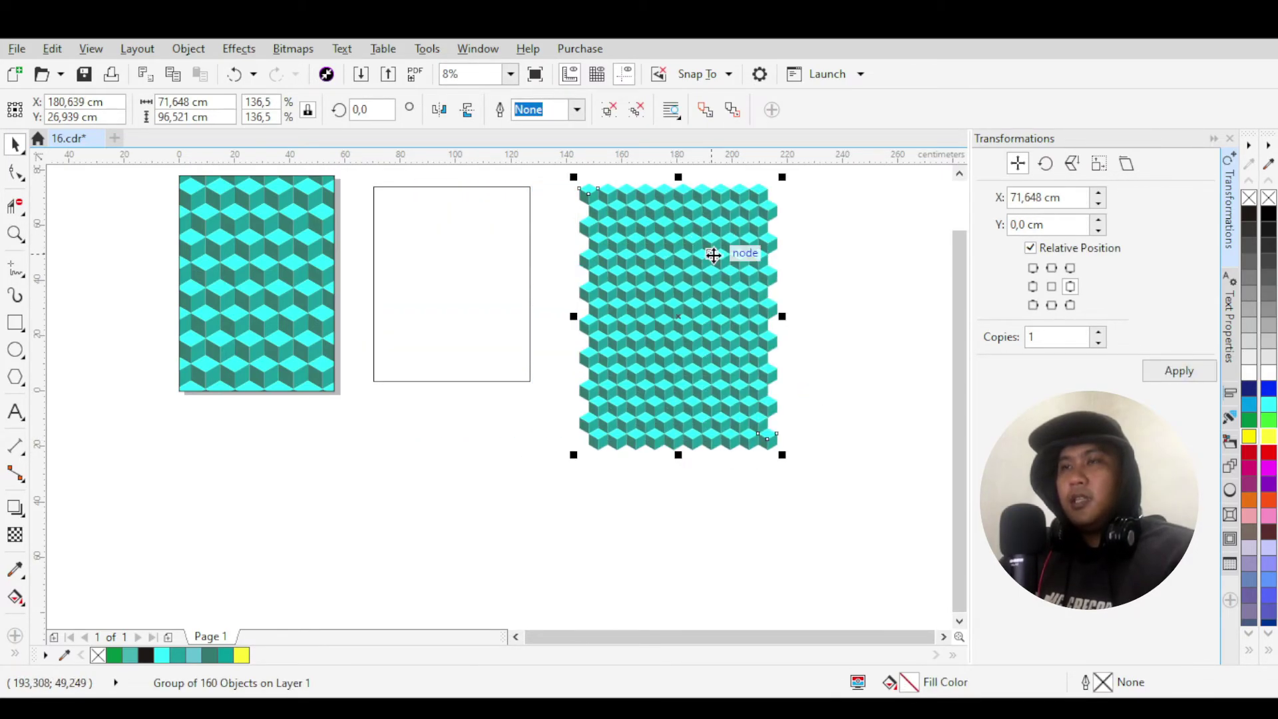
pyautogui.click(814, 193)
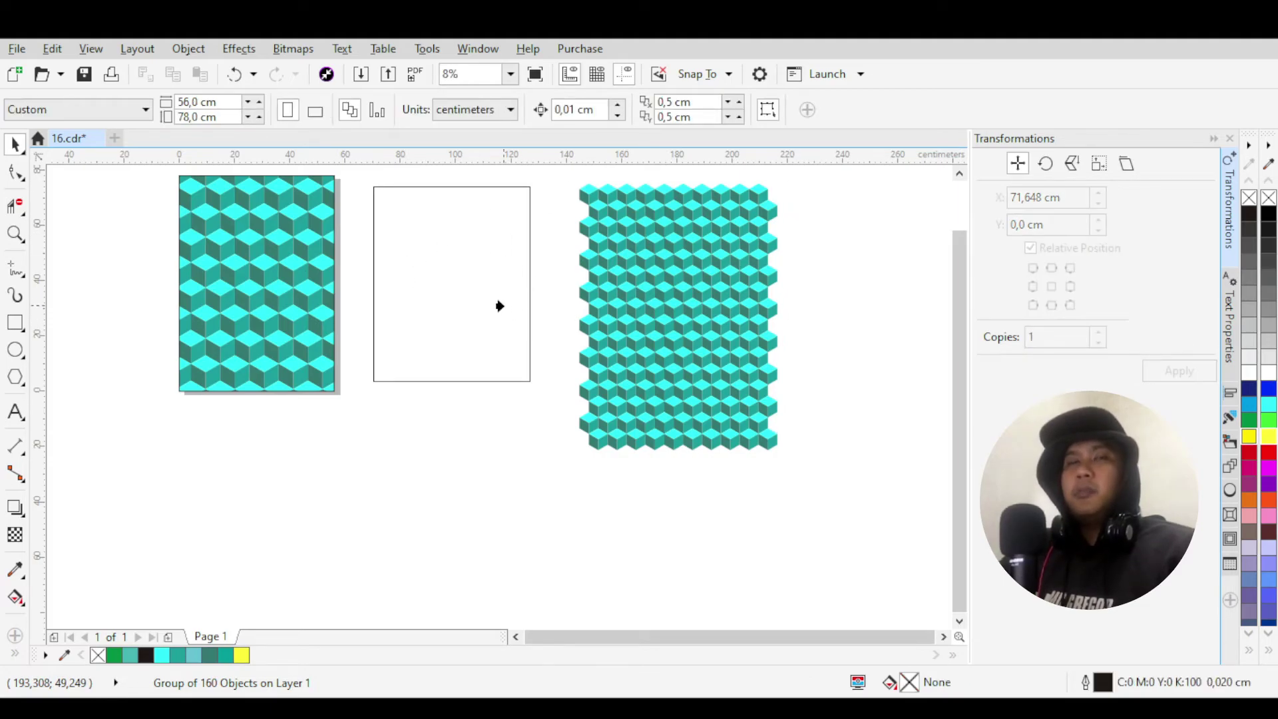
# PowerClip the enlarged cube group inside the empty rectangle and deselect it.
pyautogui.click(480, 269)
pyautogui.click(634, 262)
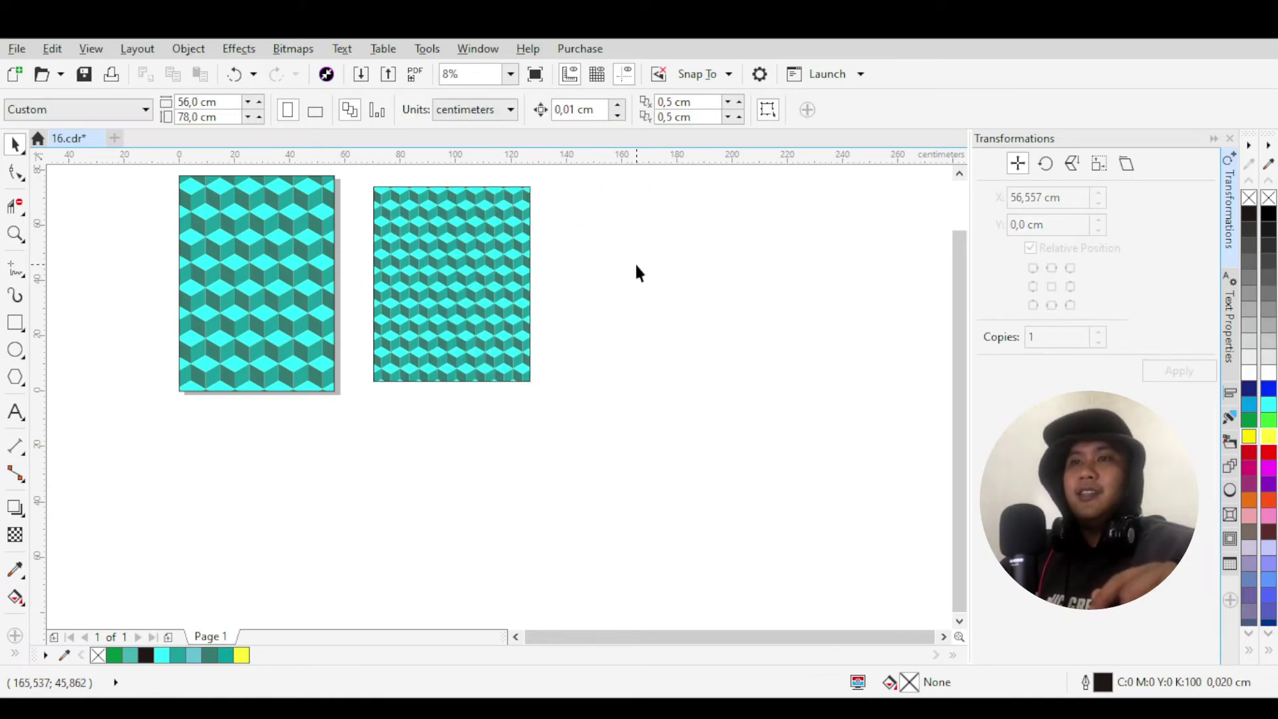
pyautogui.scroll(-2, 633, 261)
pyautogui.scroll(2, 550, 261)
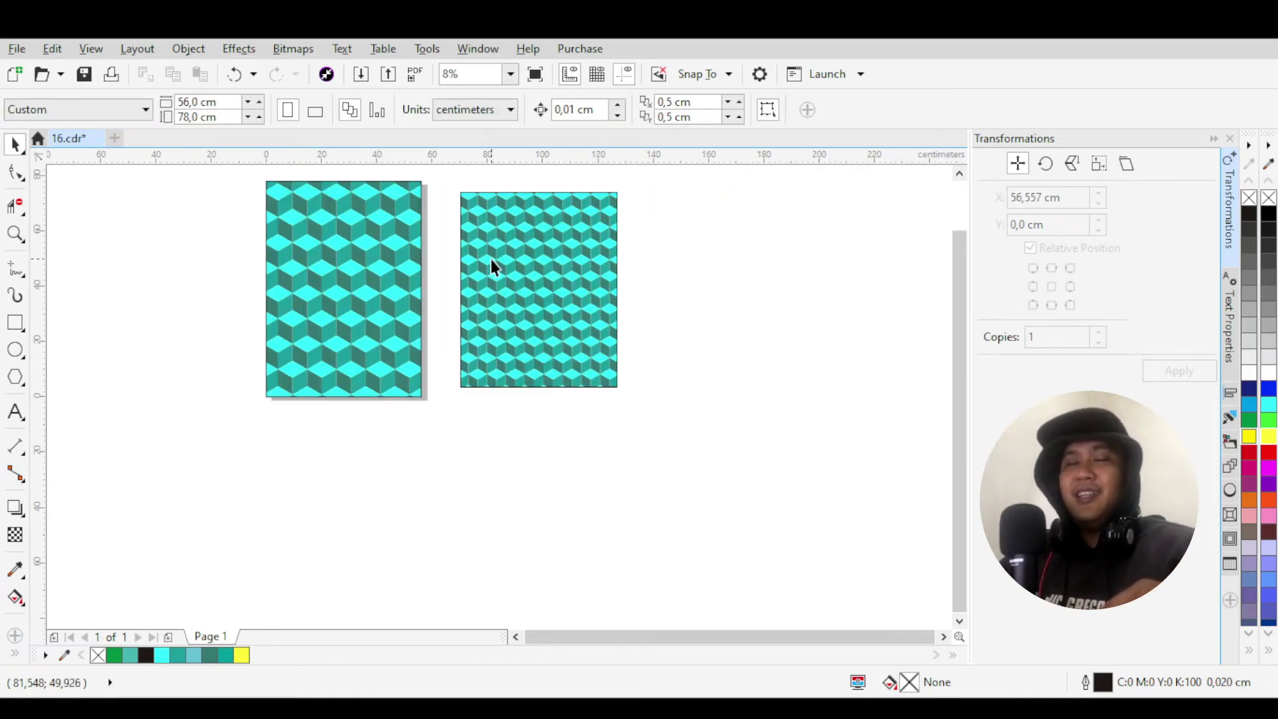